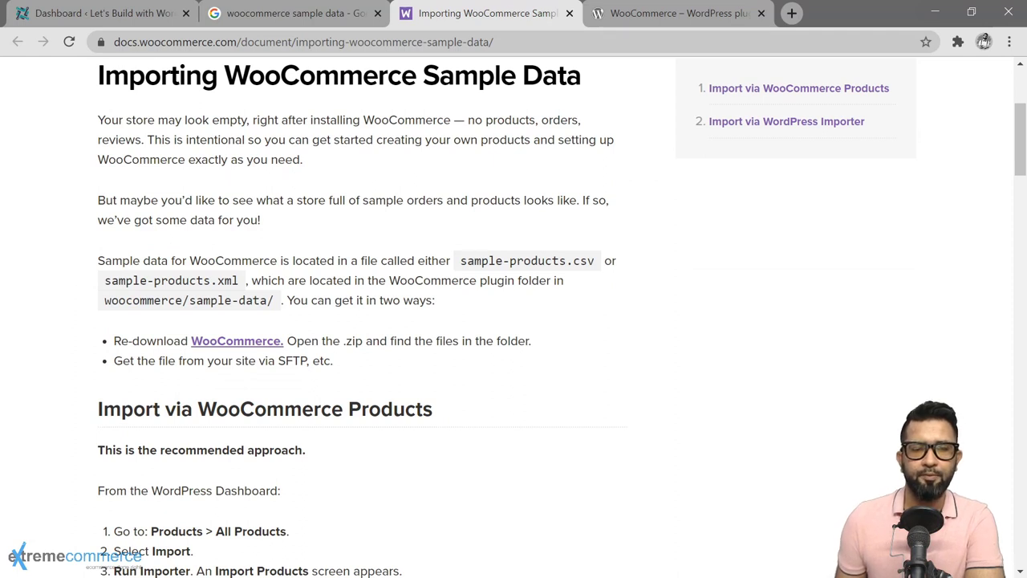
Open the WooCommerce plugin page on WordPress.org and download the plugin.
drag(390, 280, 547, 280)
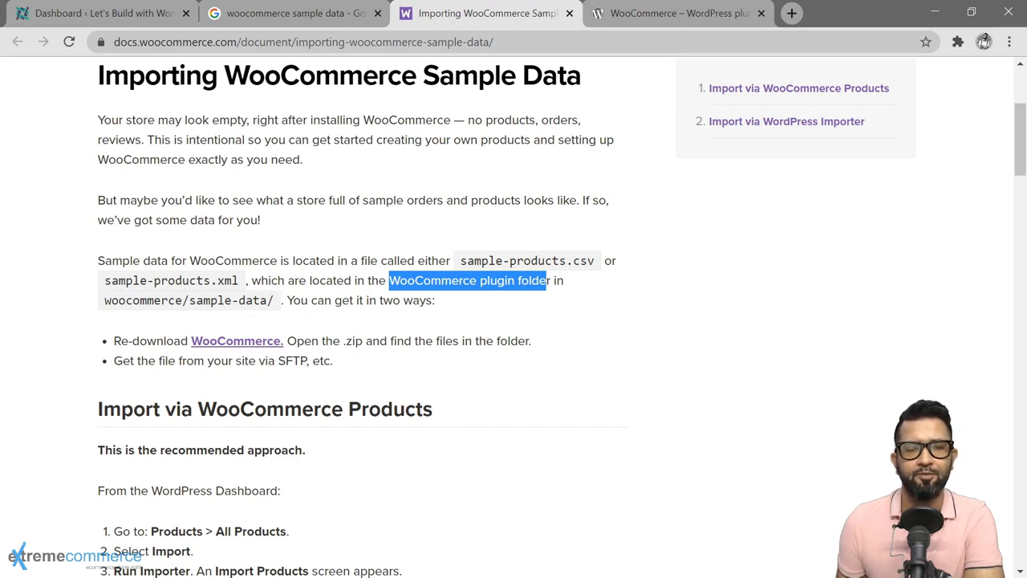
click(572, 321)
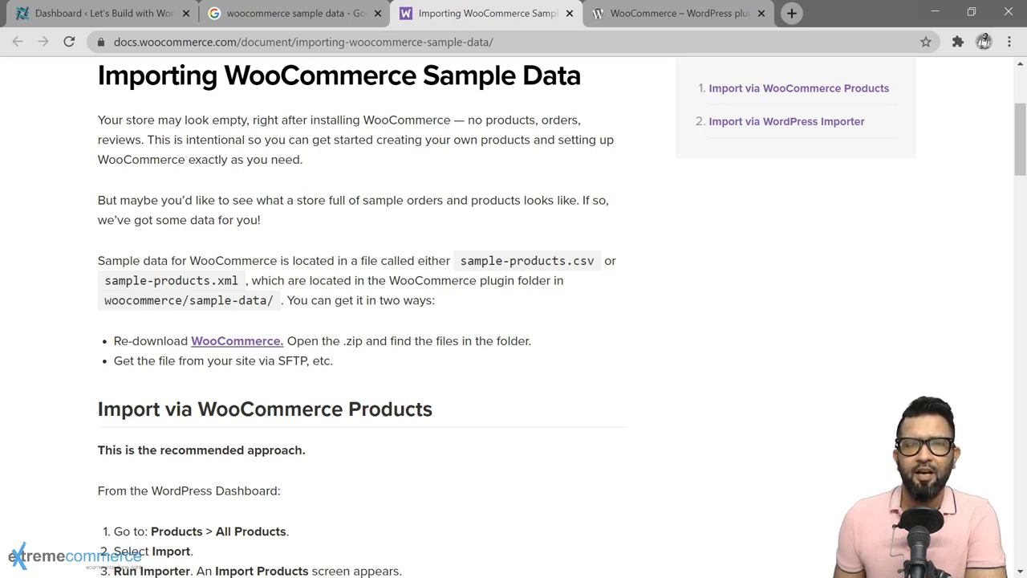
click(647, 16)
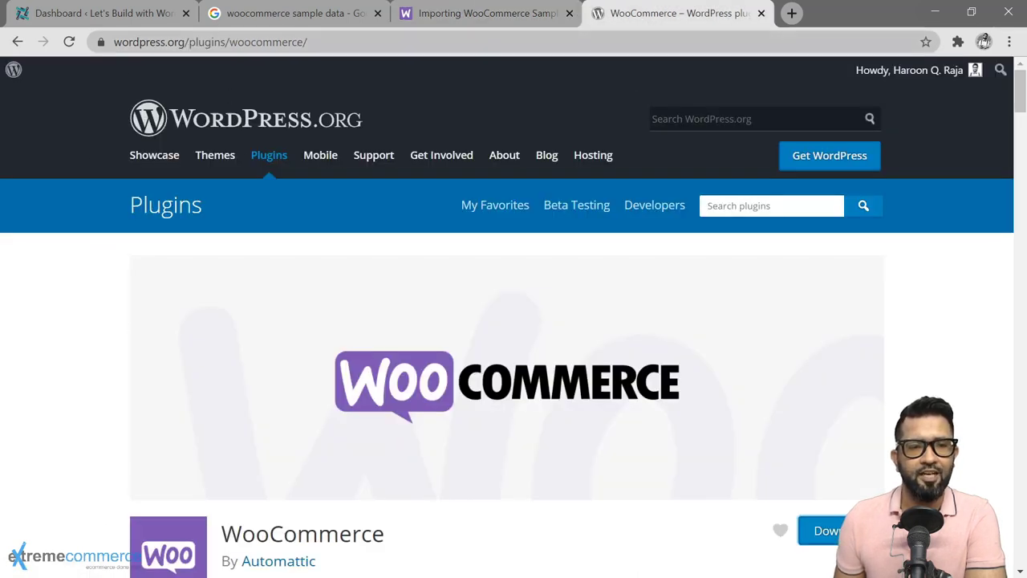
scroll(238, 366, down, 3)
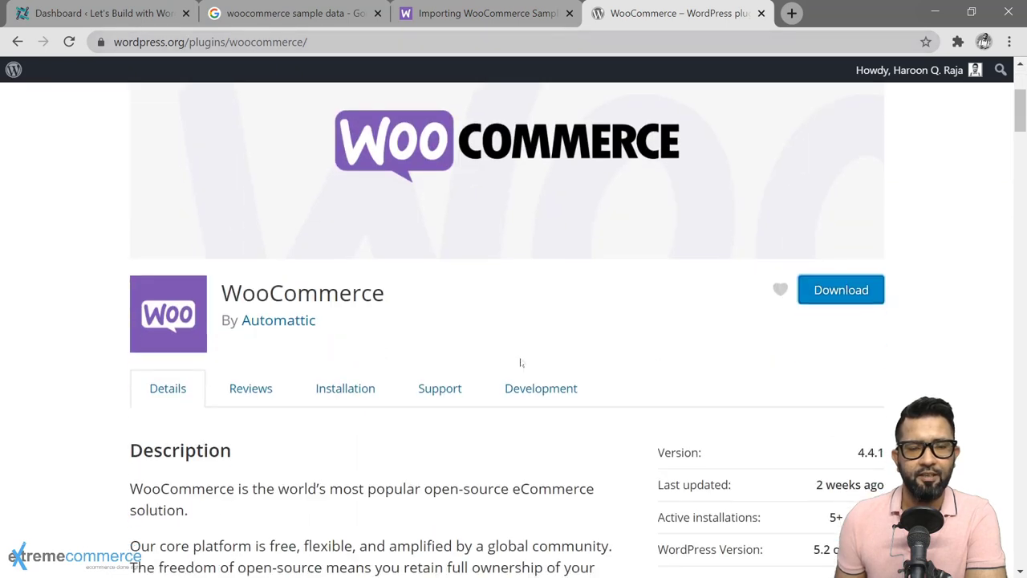
click(837, 297)
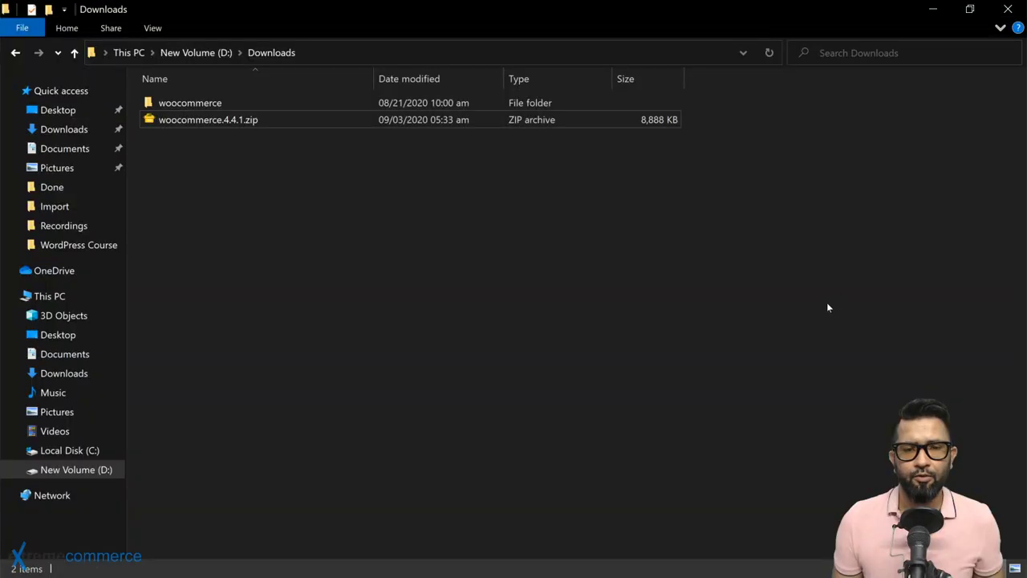
In File Explorer, open the sample-data folder inside the extracted woocommerce folder in Downloads.
click(212, 121)
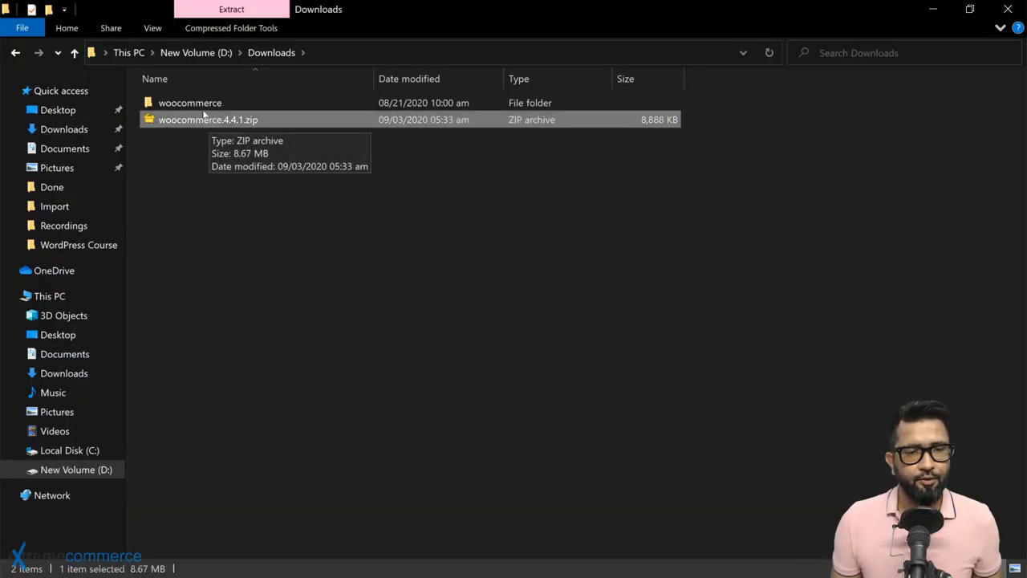
double_click(196, 103)
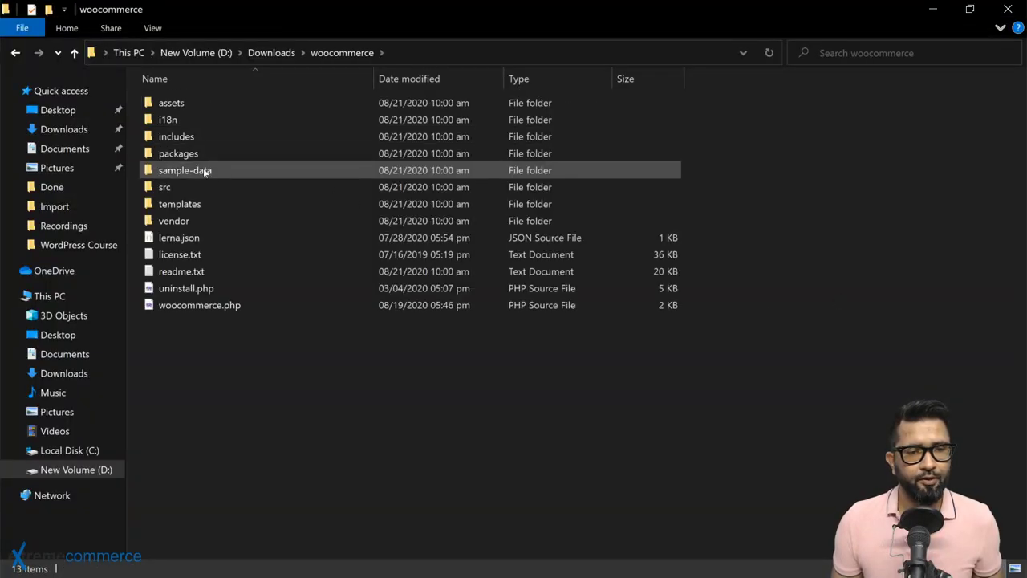
double_click(186, 171)
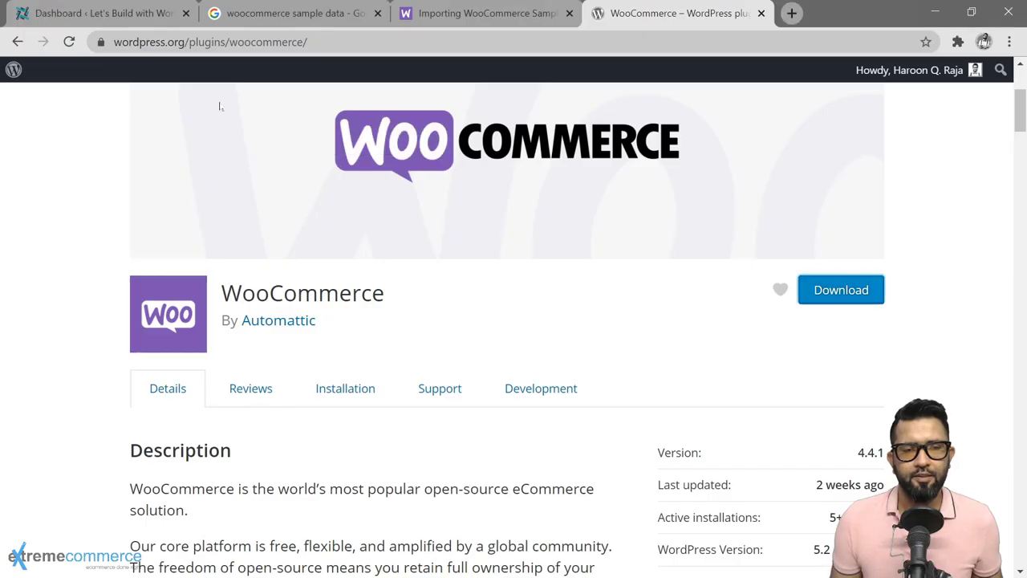
Return to the WordPress dashboard in the browser and start a product import from the All Products page.
click(97, 13)
mouse_move(73, 371)
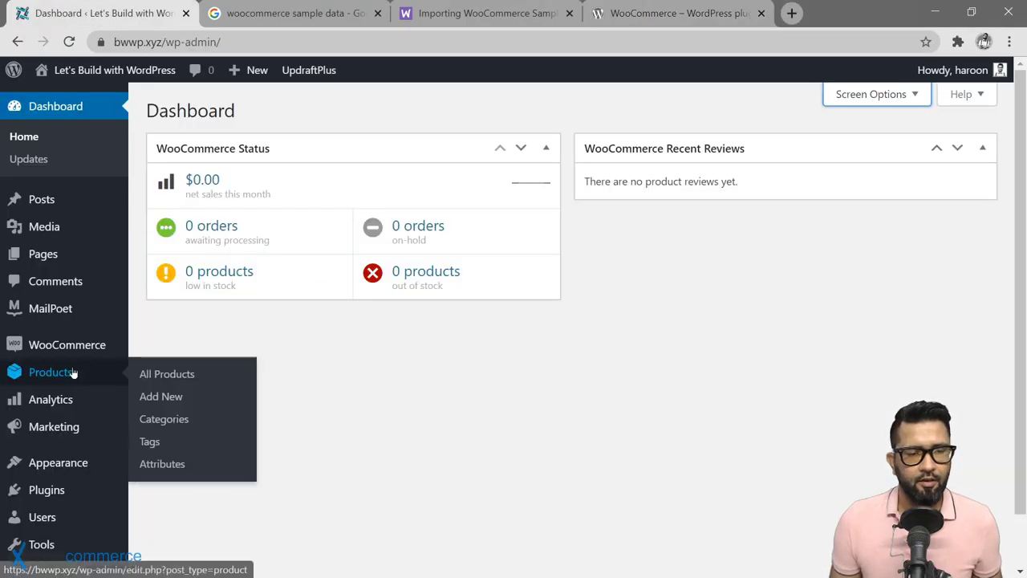
click(183, 379)
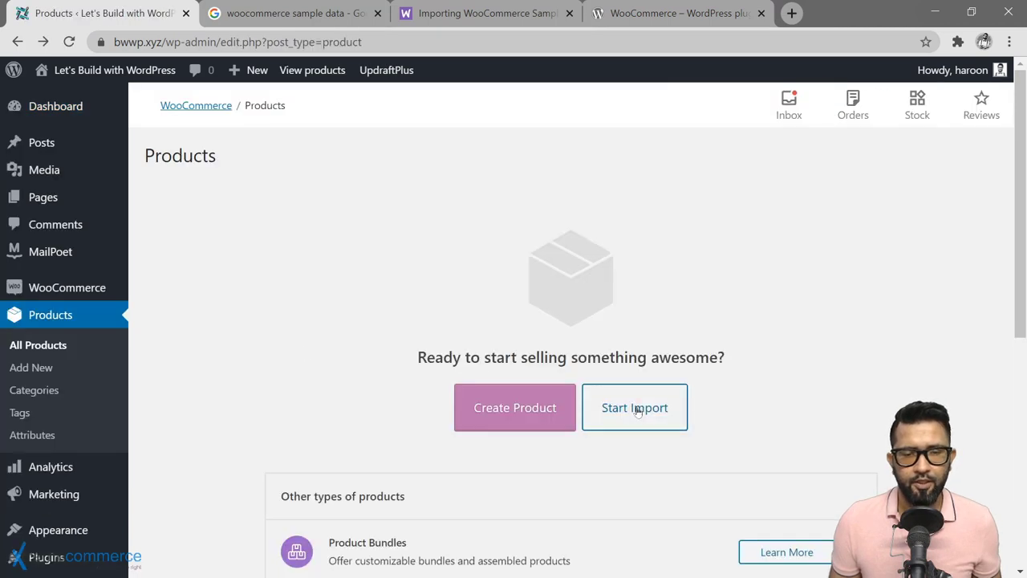
click(636, 410)
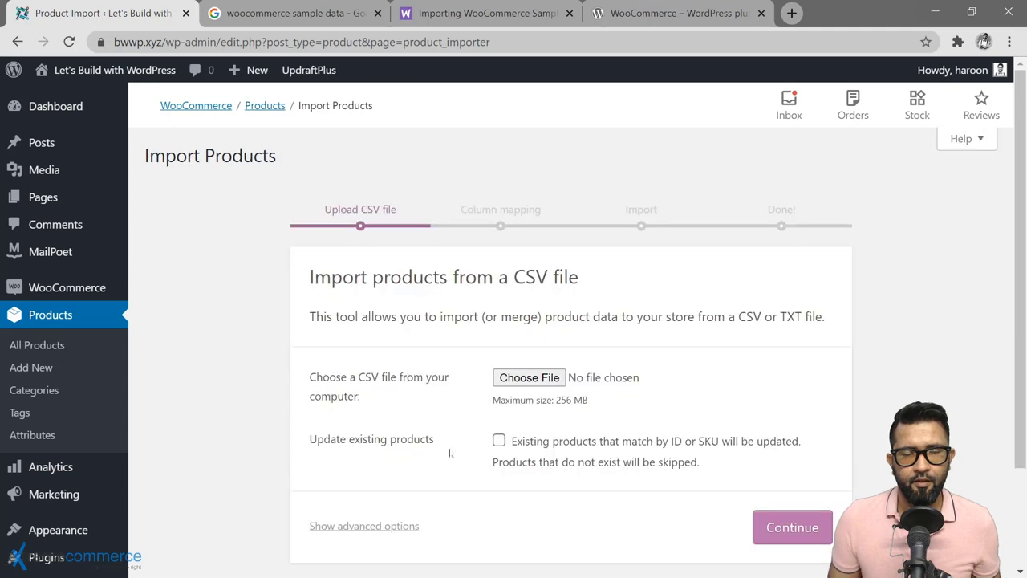
Choose sample_products.csv from woocommerce/sample-data as the import file and continue to column mapping.
click(518, 377)
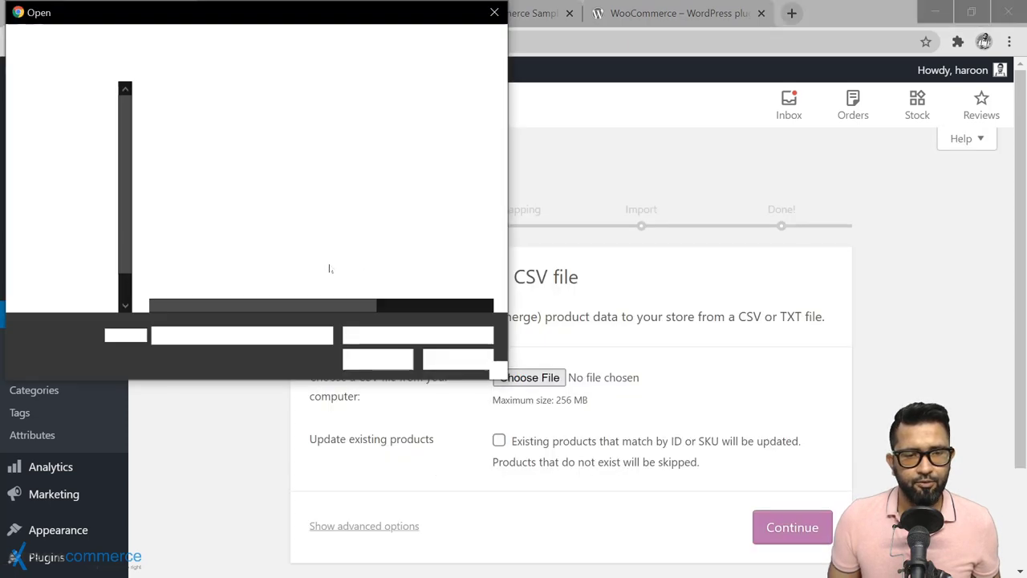
double_click(201, 120)
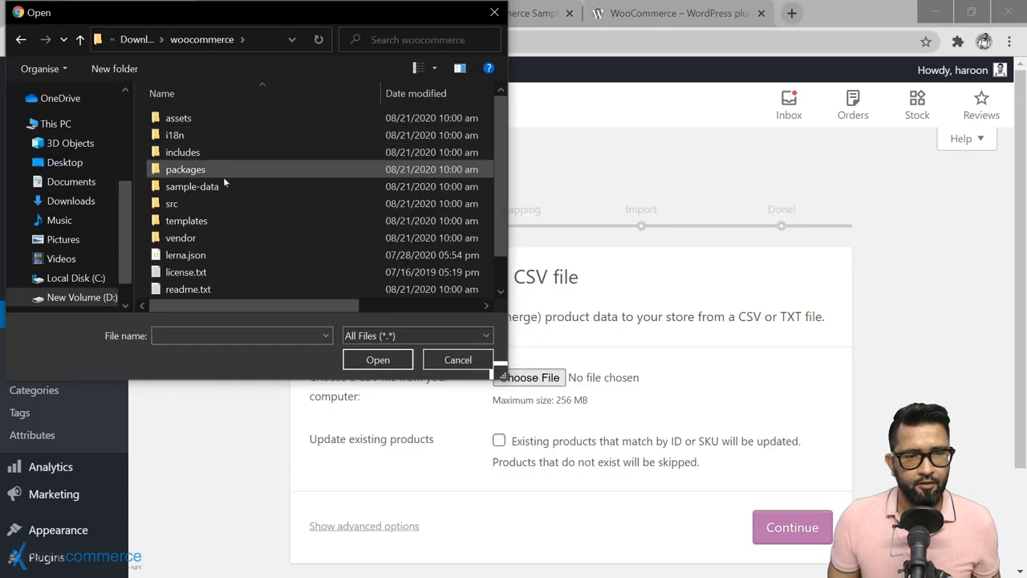
double_click(210, 188)
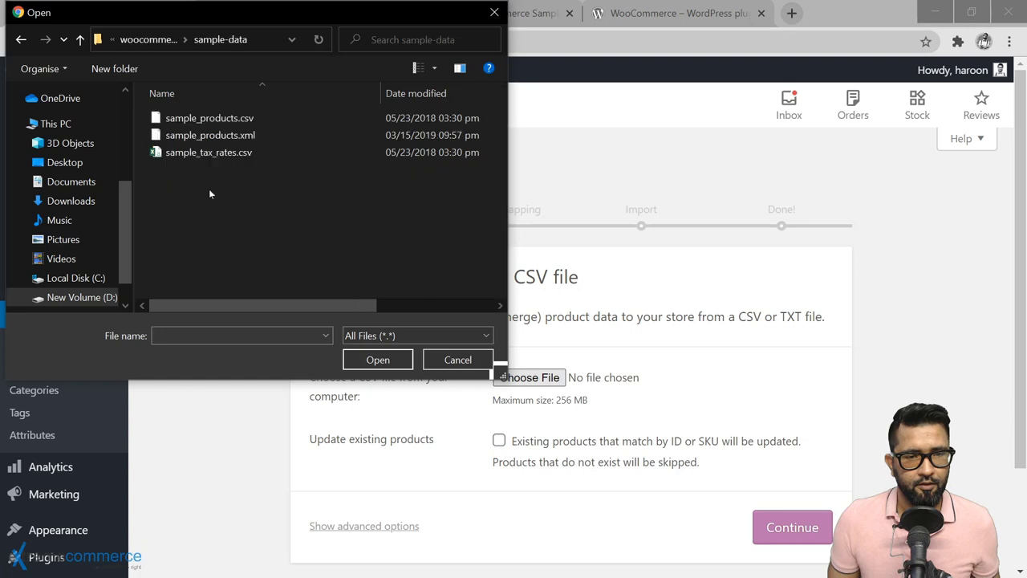
double_click(211, 122)
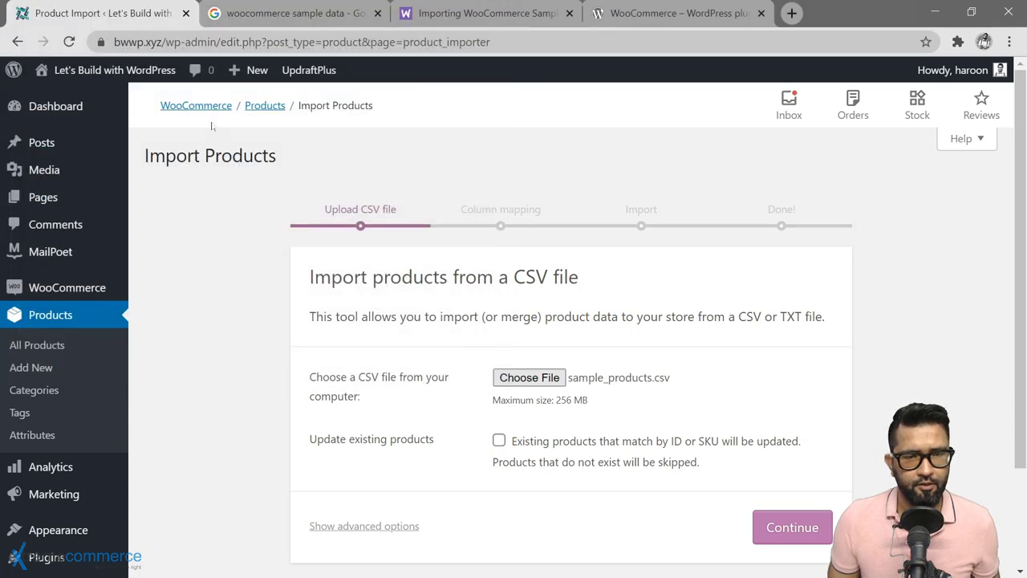
click(789, 527)
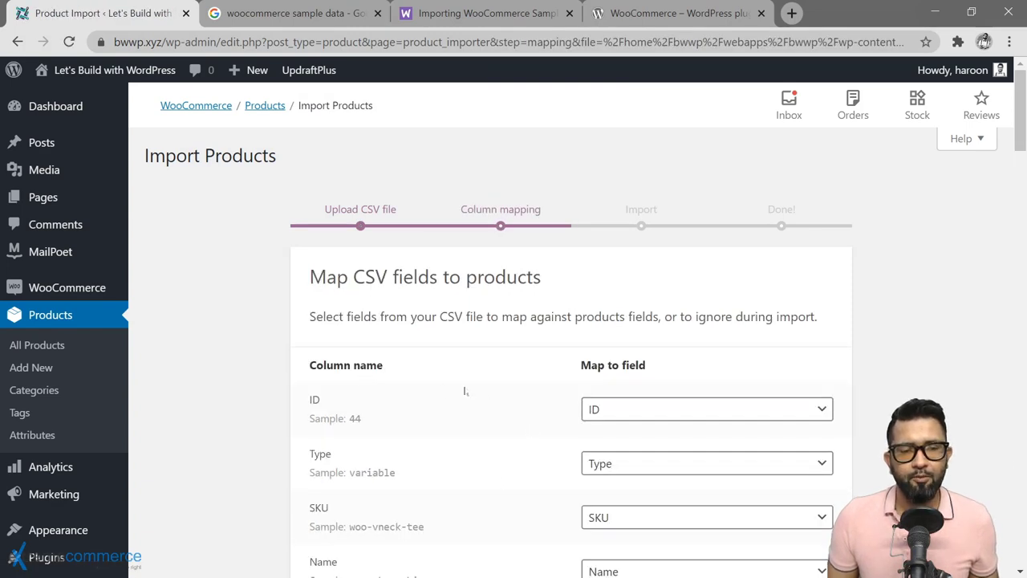
Review how the CSV columns map to product fields, including the field choices available for the Published column.
scroll(525, 389, down, 2)
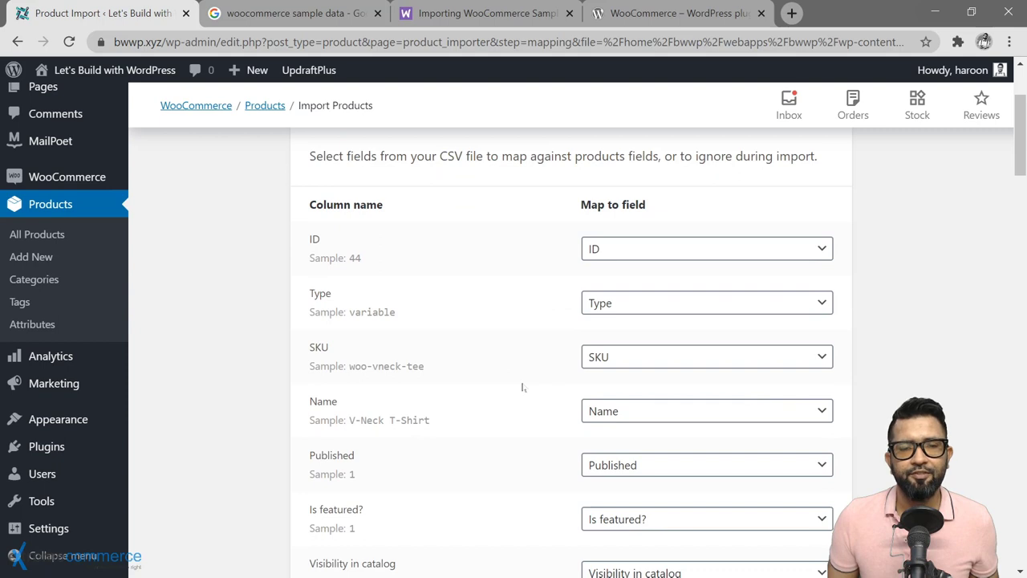
scroll(534, 402, up, 3)
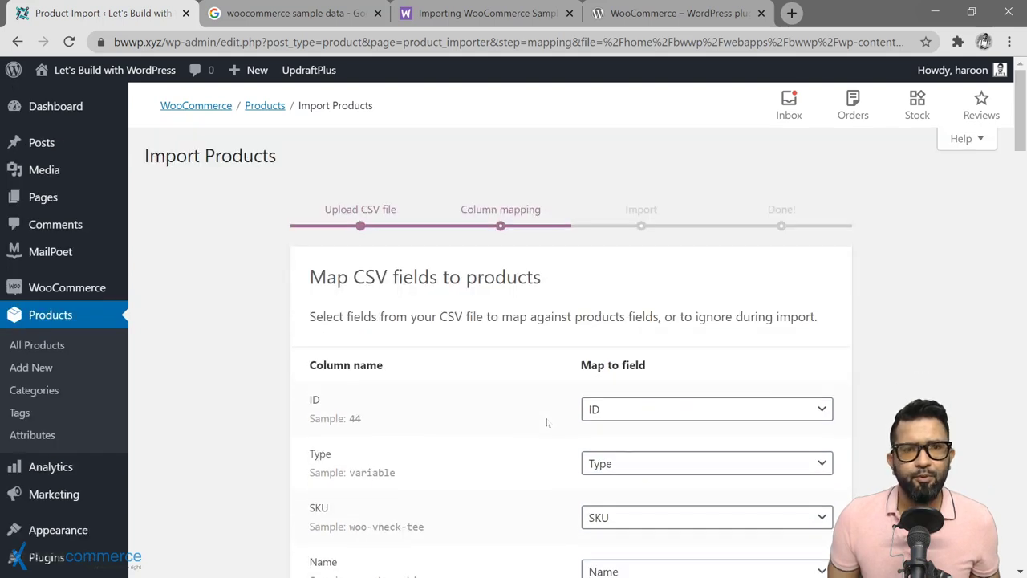
scroll(545, 421, down, 2)
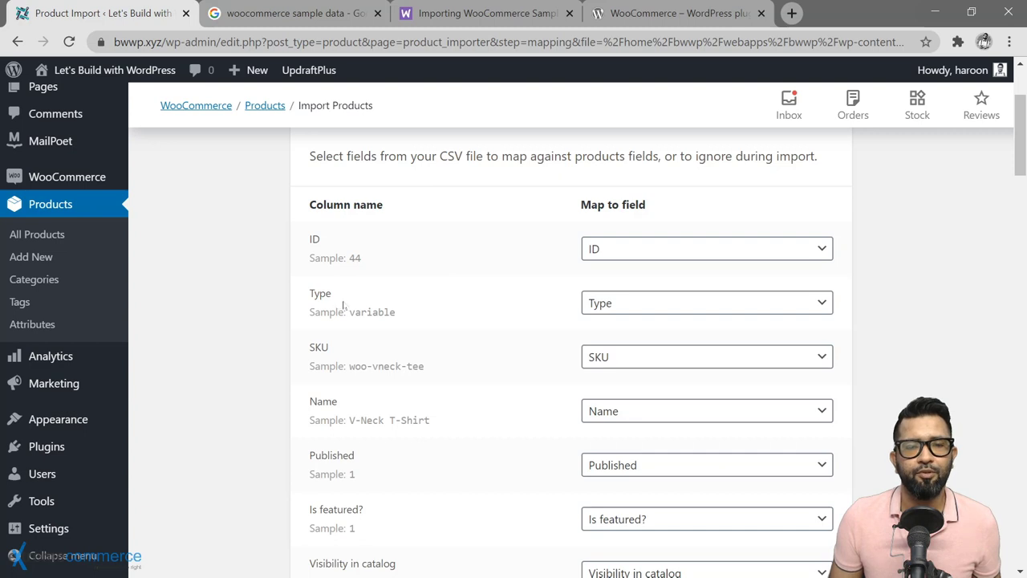
scroll(531, 315, down, 2)
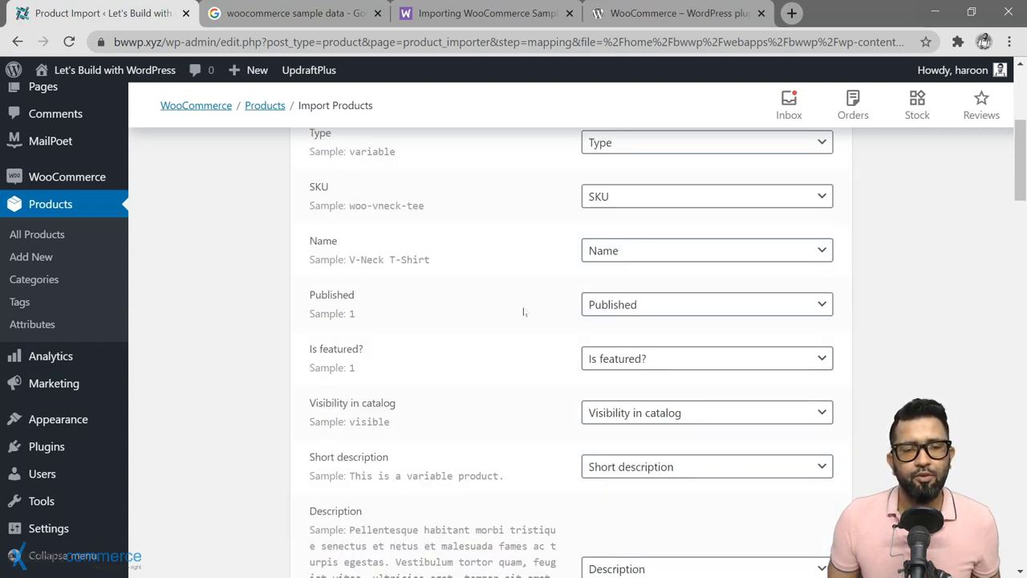
click(678, 305)
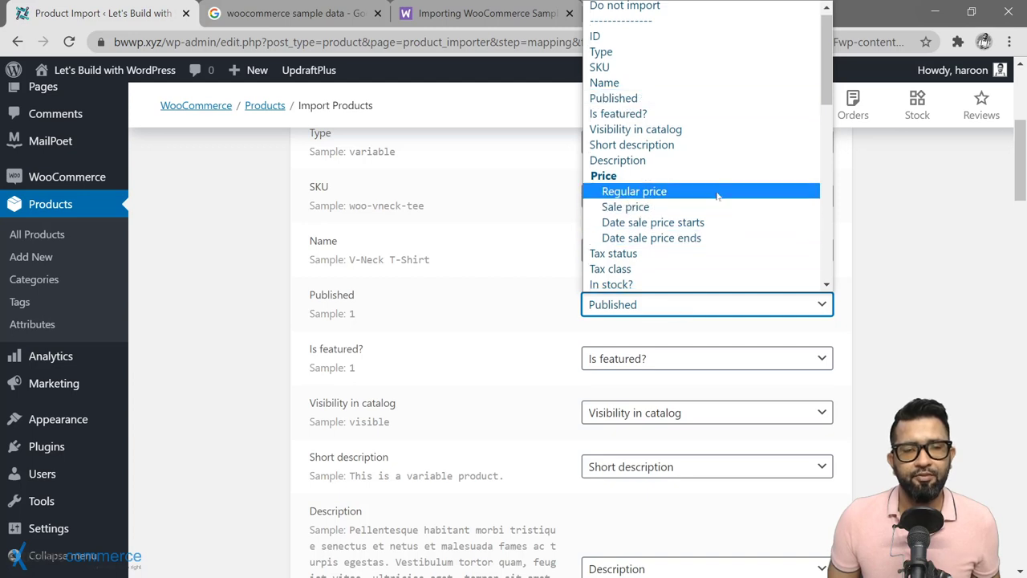
scroll(707, 164, down, 4)
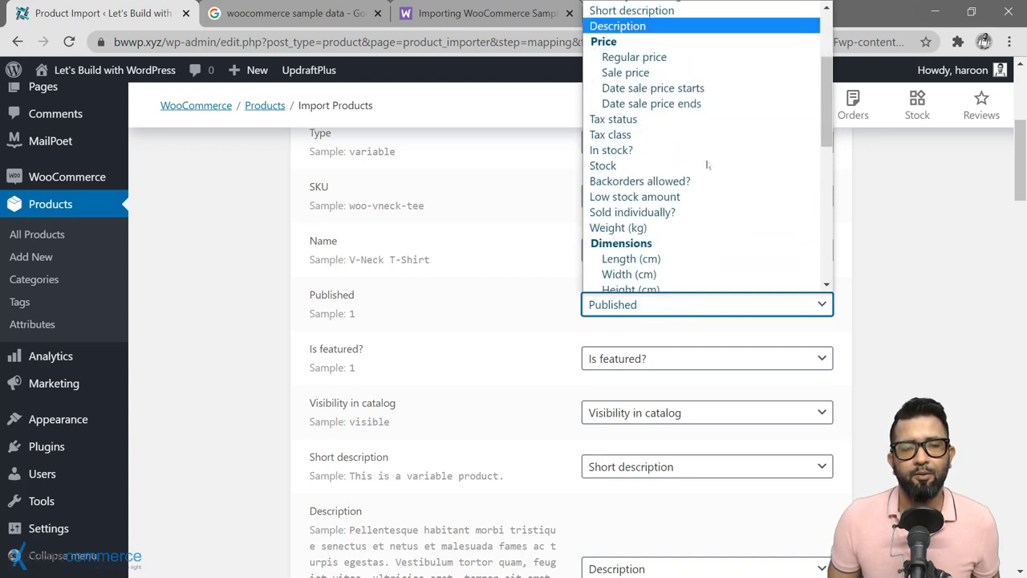
scroll(520, 377, down, 6)
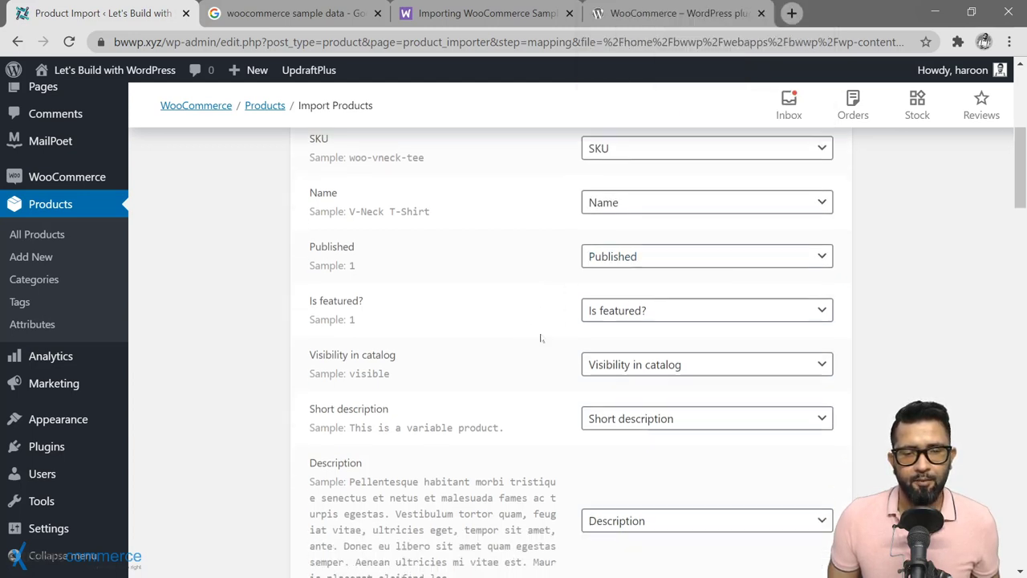
scroll(541, 338, down, 12)
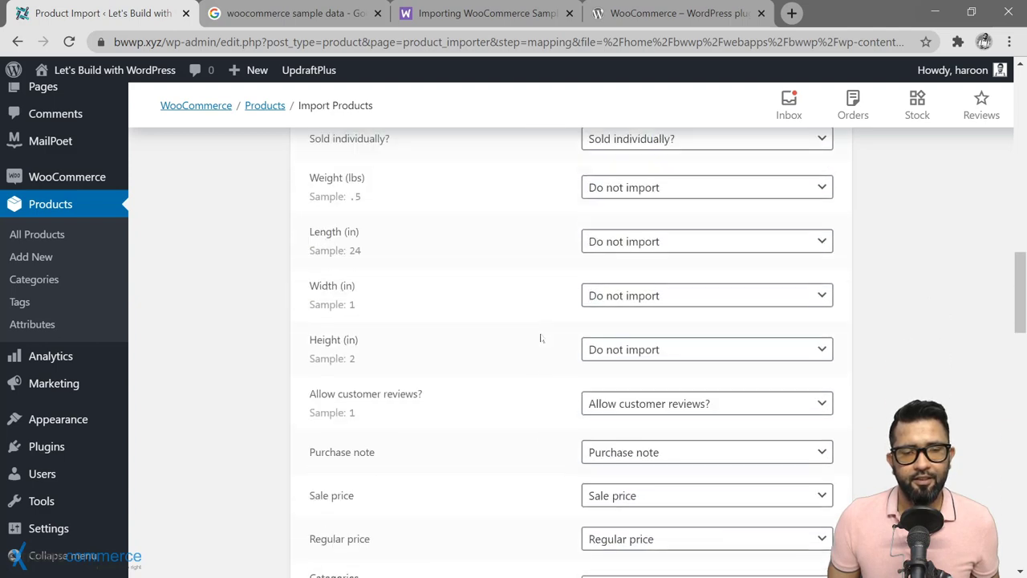
scroll(541, 338, down, 6)
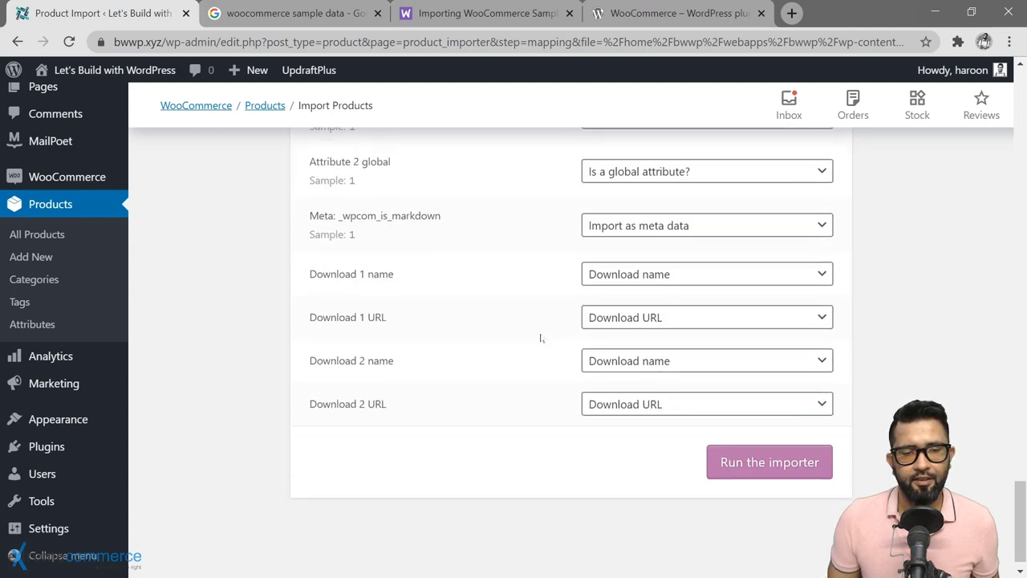
Run the product importer with the existing column mapping.
click(753, 444)
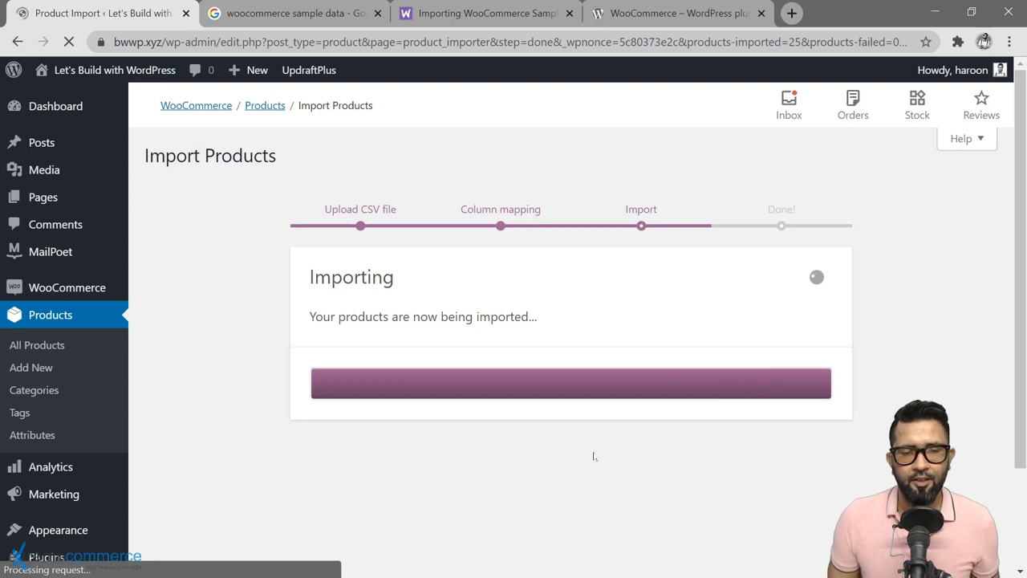
scroll(595, 456, down, 2)
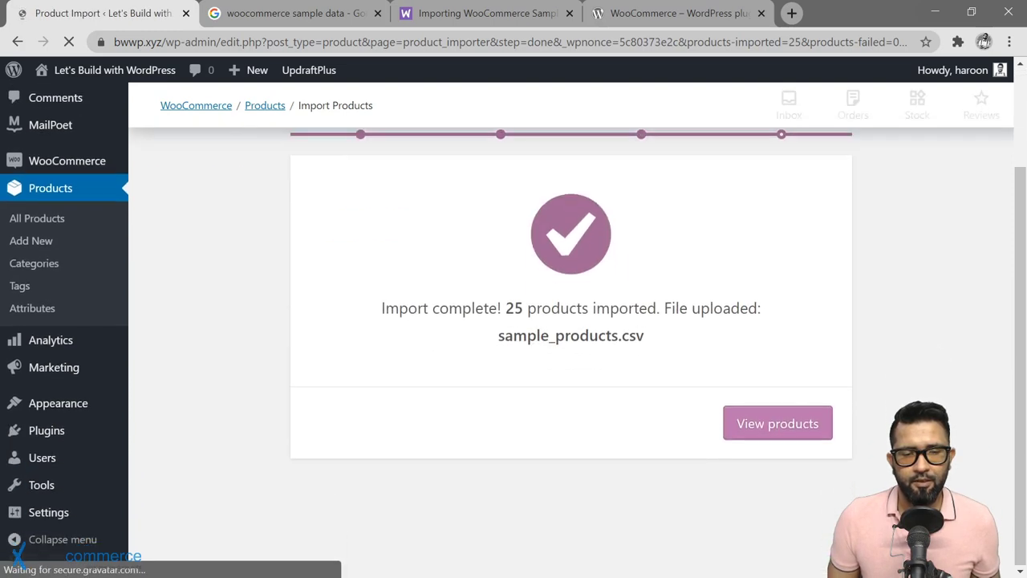
scroll(589, 440, down, 1)
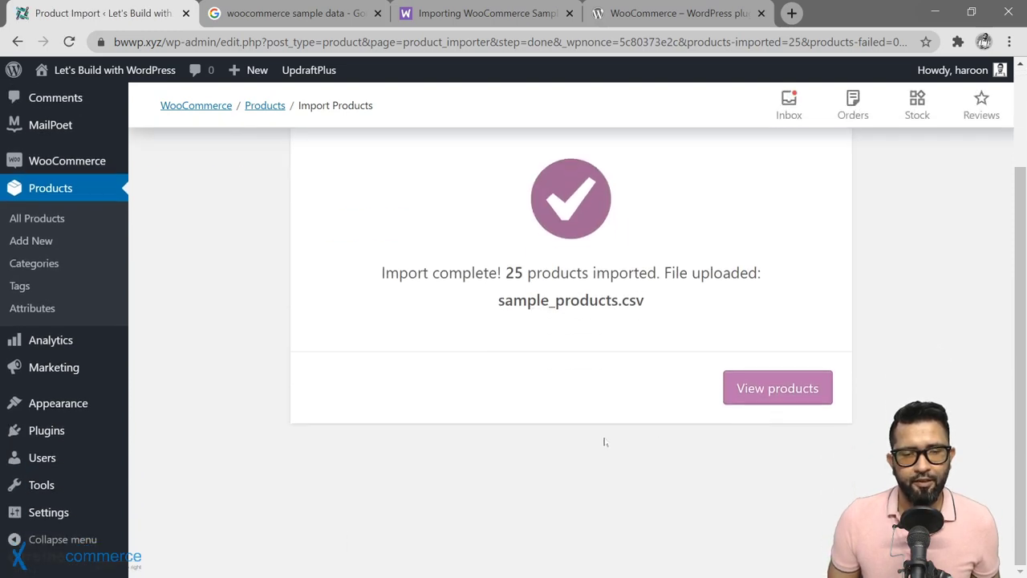
Open the product list and look through the imported sample products.
click(787, 392)
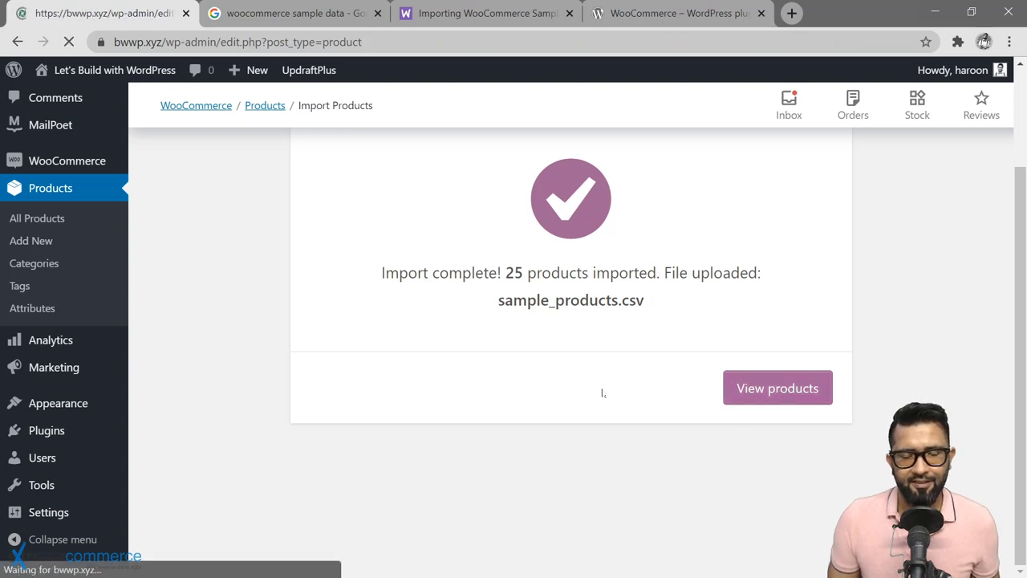
scroll(578, 353, down, 3)
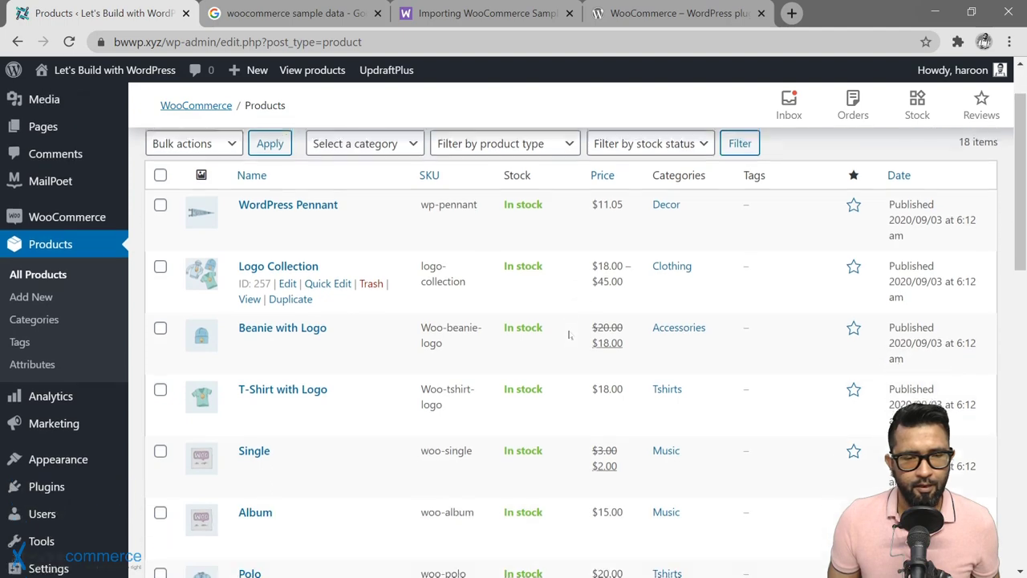
scroll(569, 334, down, 10)
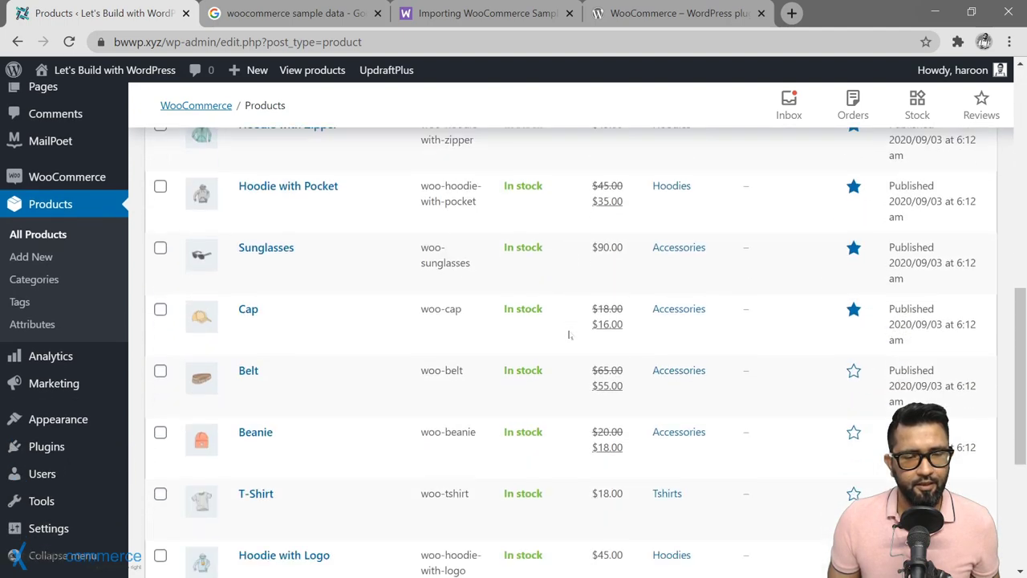
scroll(568, 335, up, 10)
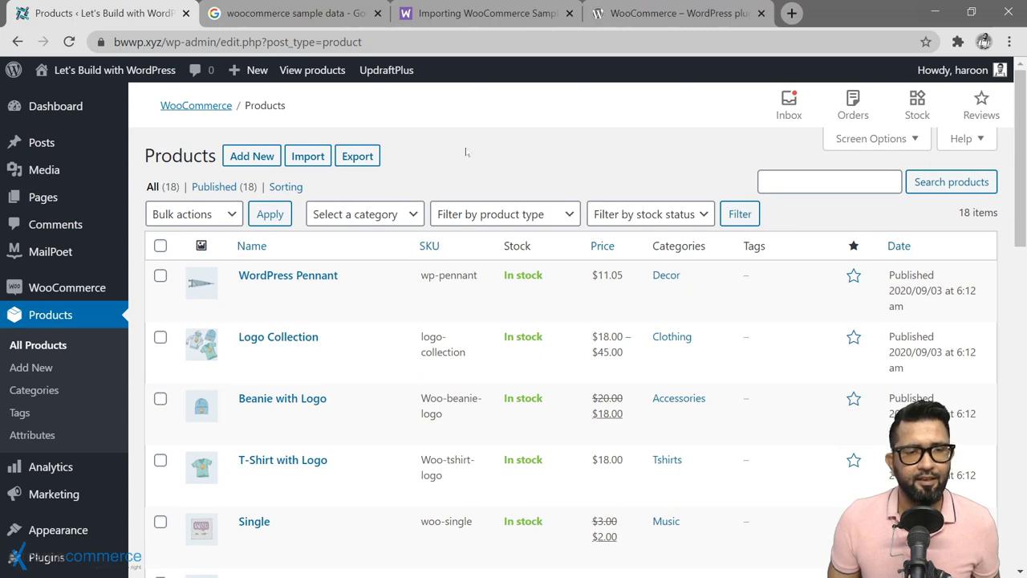
Open the live site's front page in a separate browser tab.
right_click(72, 100)
key(Escape)
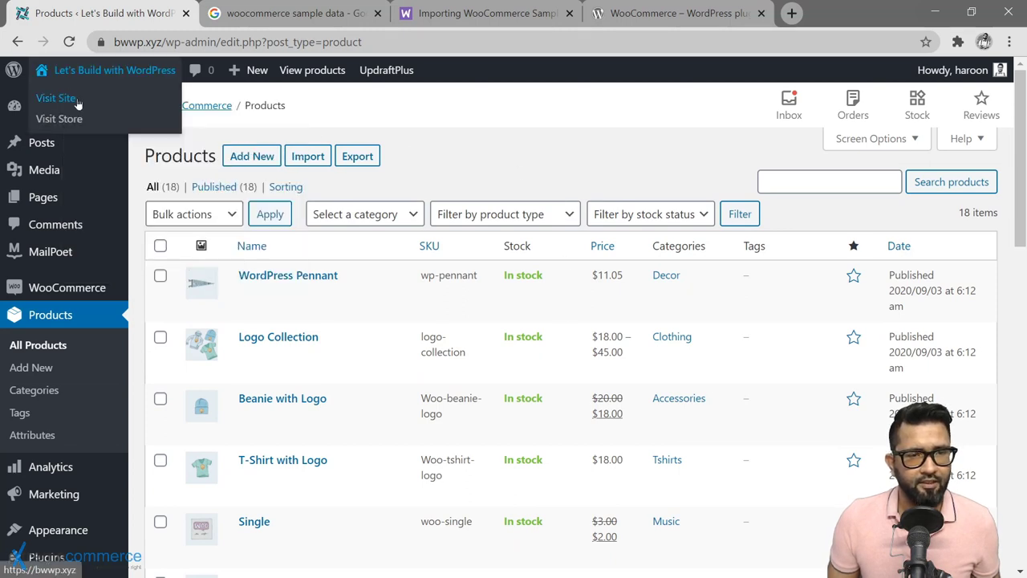
click(56, 98)
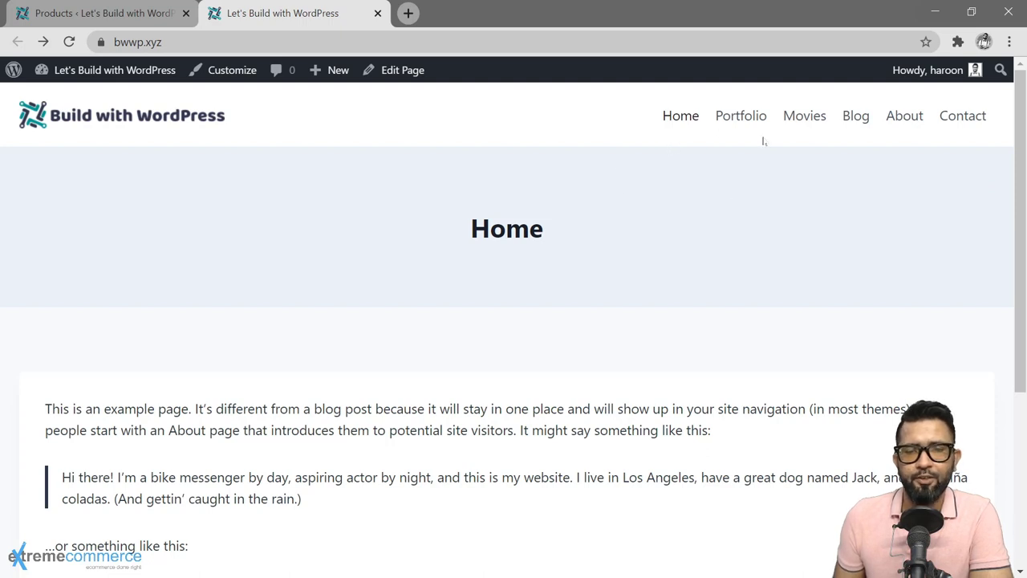
Open the menu editor in the site admin and review the Primary menu's items and display location.
click(138, 16)
scroll(83, 406, down, 2)
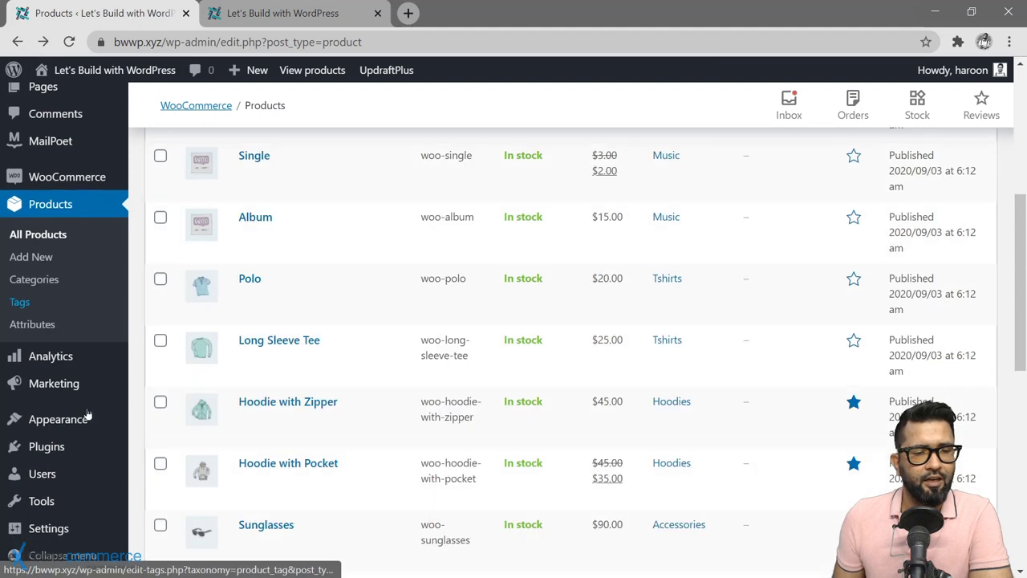
mouse_move(75, 421)
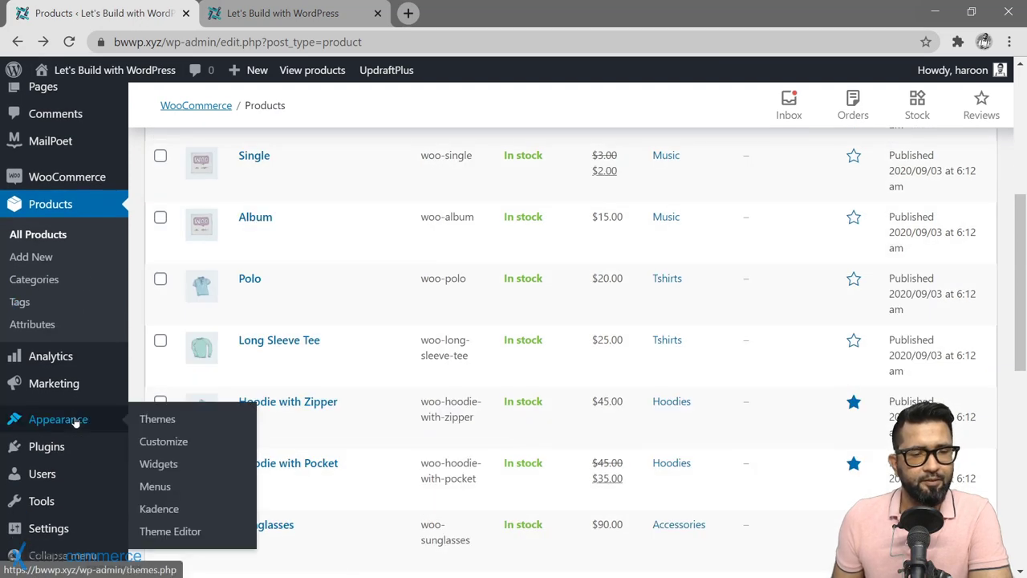
click(155, 486)
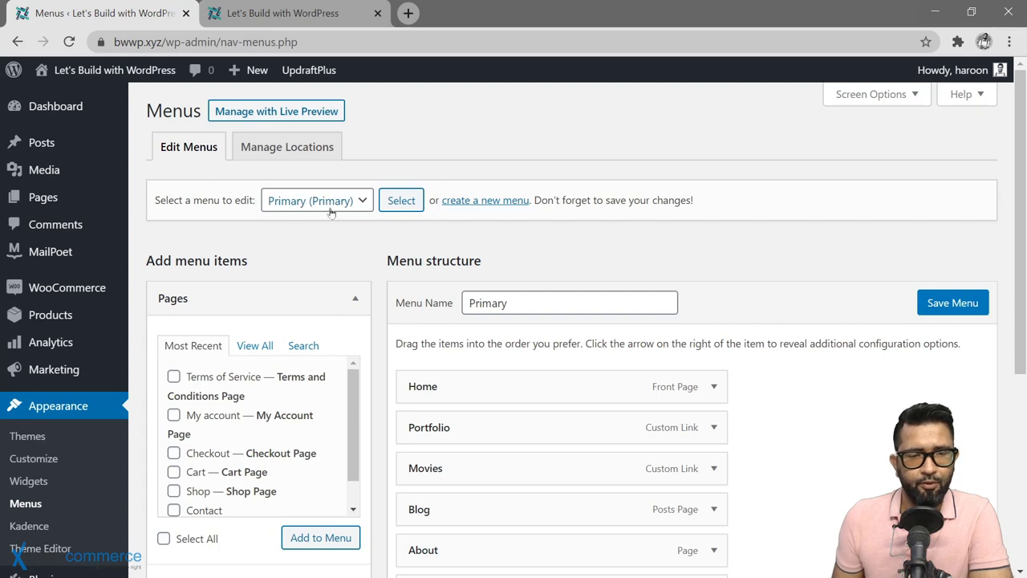
scroll(847, 258, down, 4)
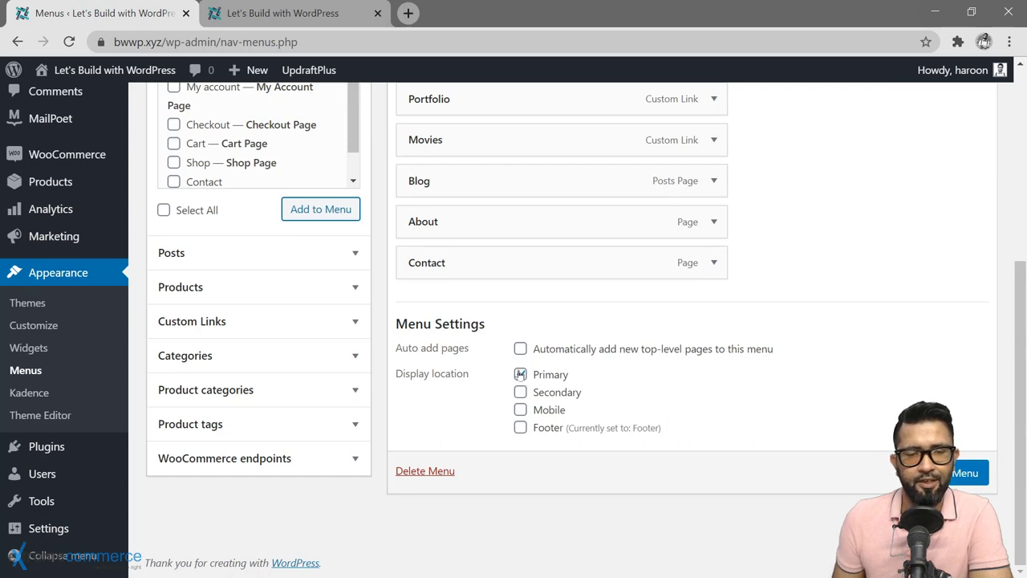
scroll(879, 278, up, 3)
scroll(855, 299, down, 1)
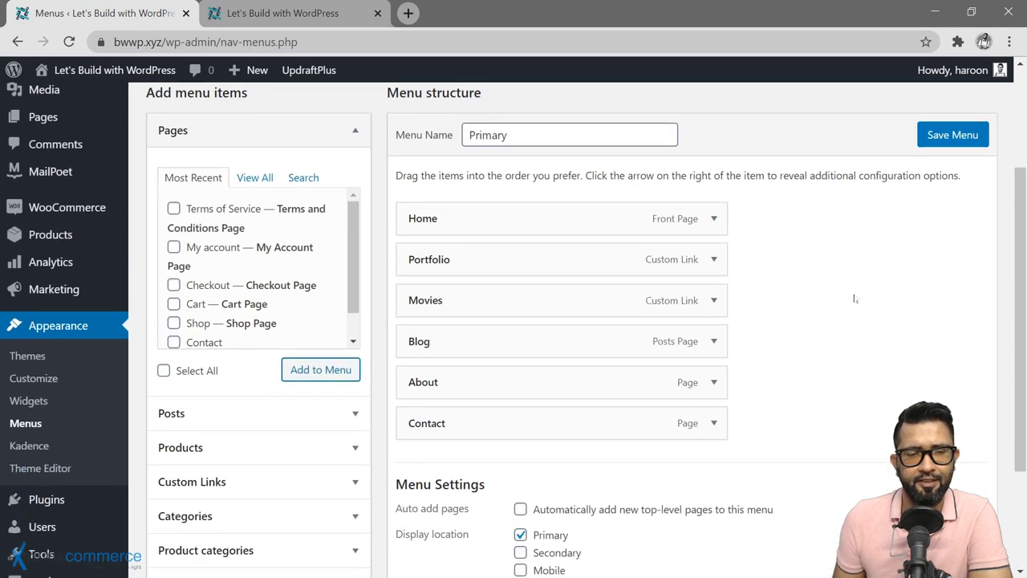
Add the Shop page, followed by the My account, Checkout and Cart pages, to the Primary menu.
click(174, 323)
click(317, 371)
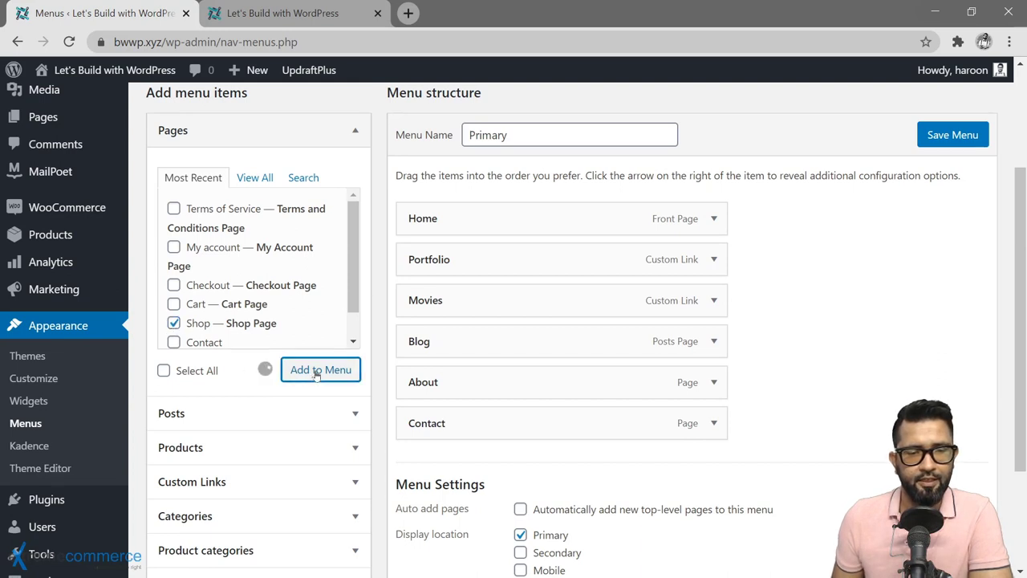
click(173, 248)
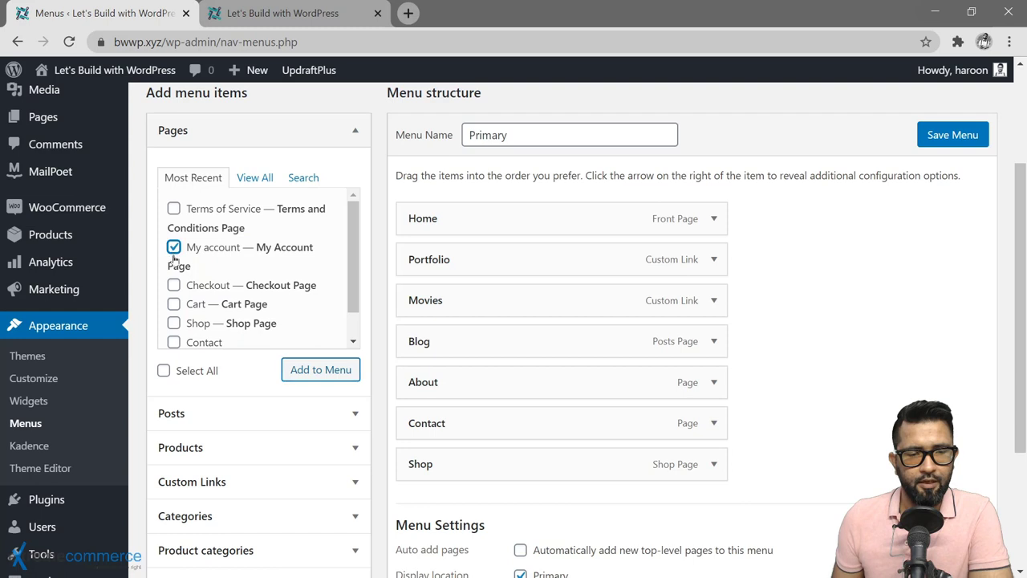
click(173, 303)
click(174, 285)
click(301, 368)
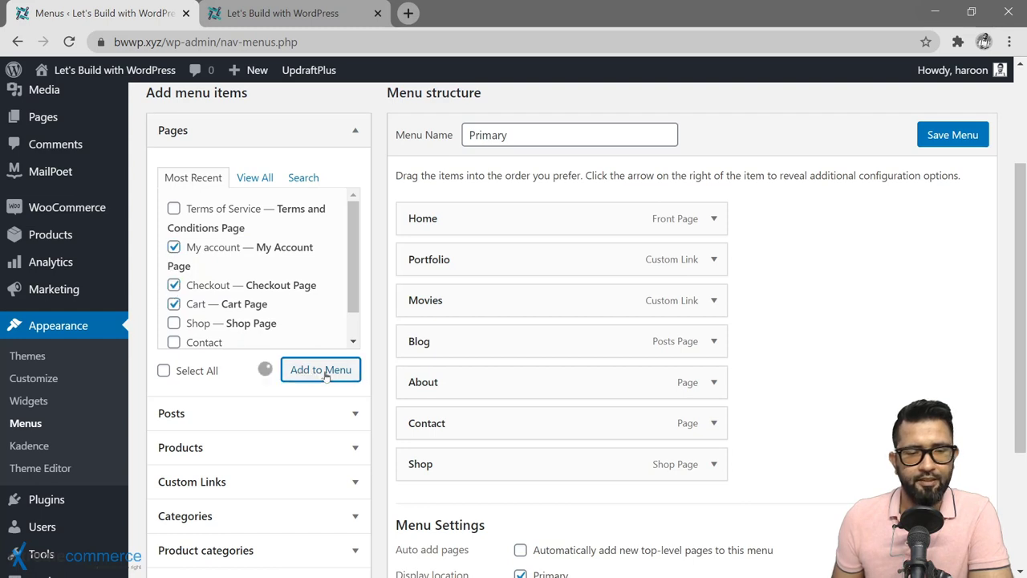
Nest My account, Checkout and Cart as sub items under Shop and save the Primary menu.
scroll(795, 377, down, 2)
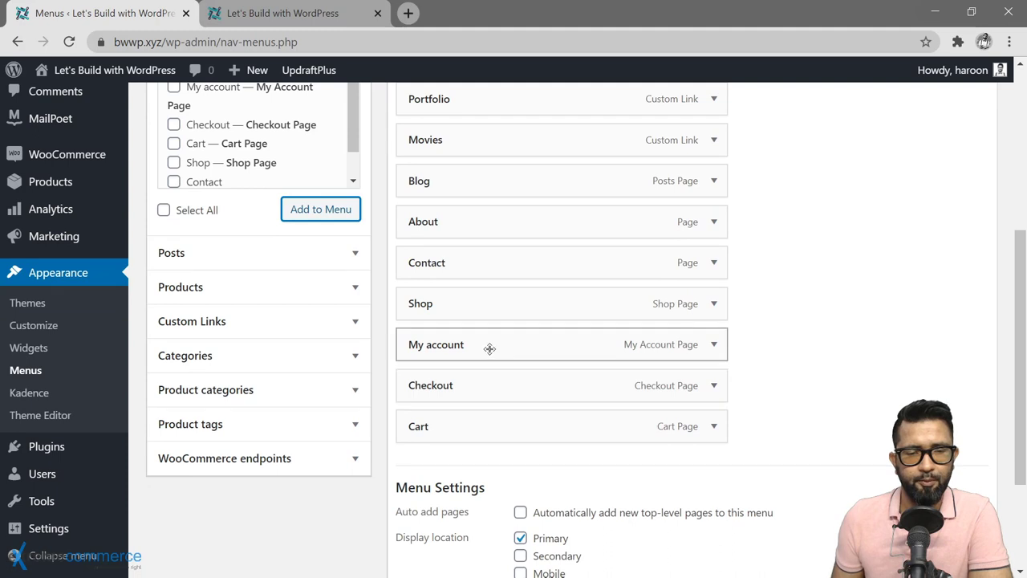
drag(489, 345, 518, 348)
drag(479, 381, 522, 383)
drag(477, 423, 506, 419)
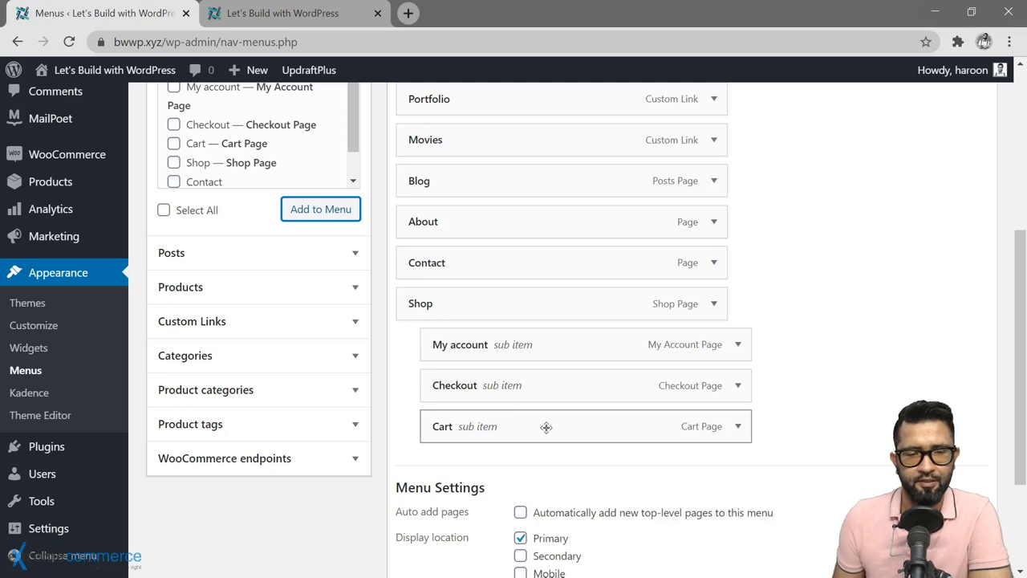
scroll(546, 426, down, 3)
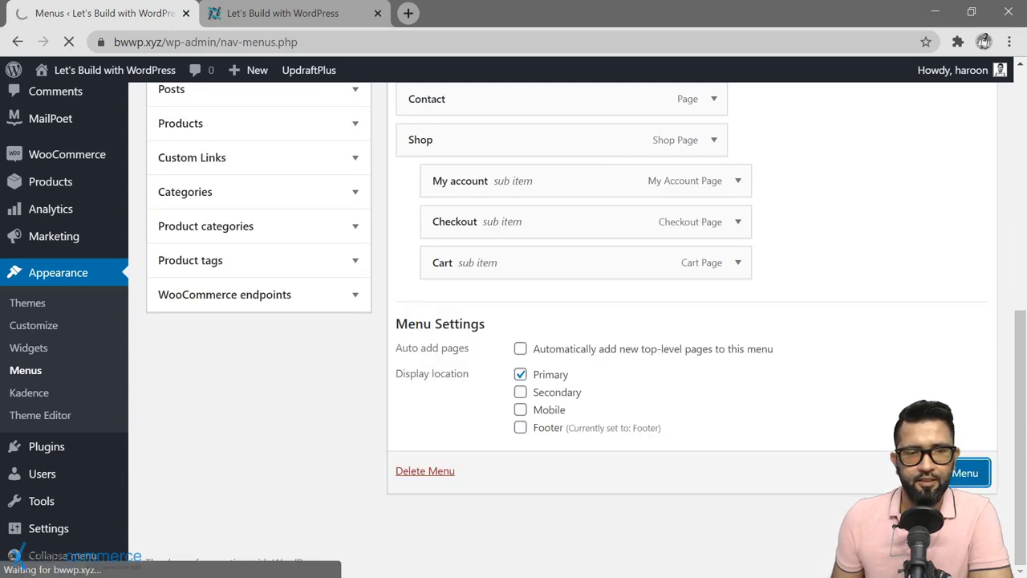
Reload the live site's front page and check the Shop submenu in the navigation.
click(295, 15)
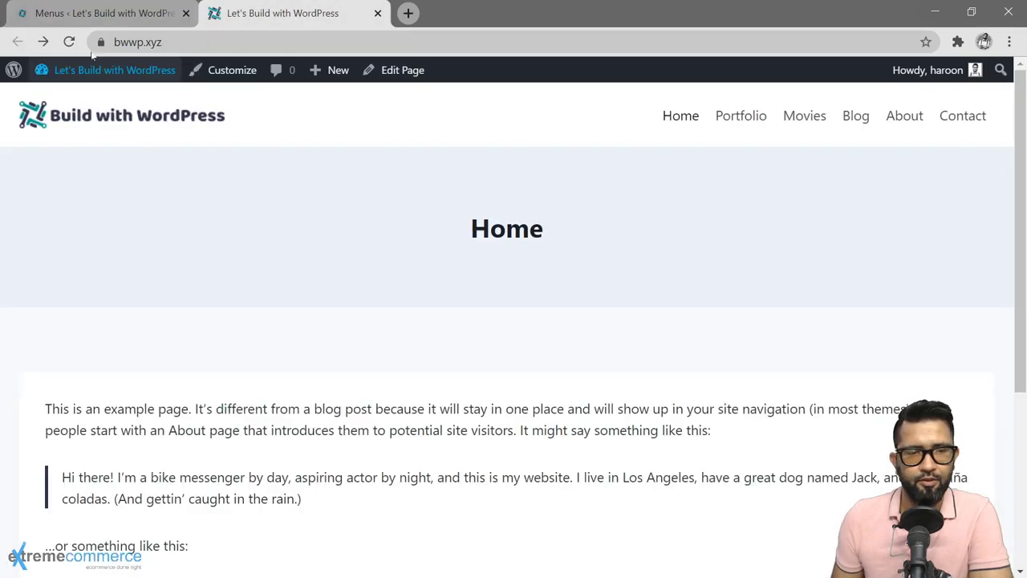
click(69, 41)
mouse_move(975, 116)
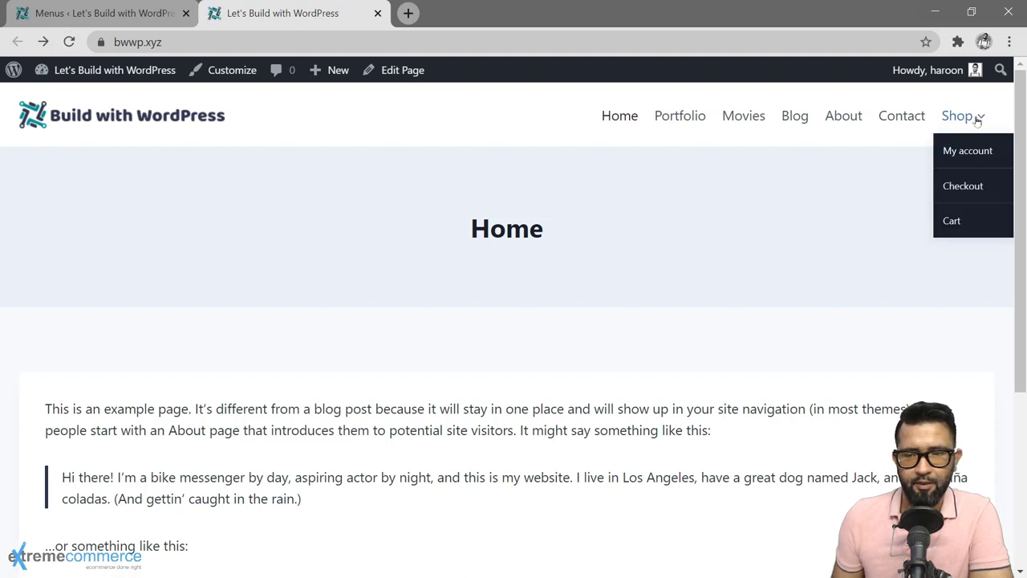
Open the live Shop page and look through the imported products.
click(967, 118)
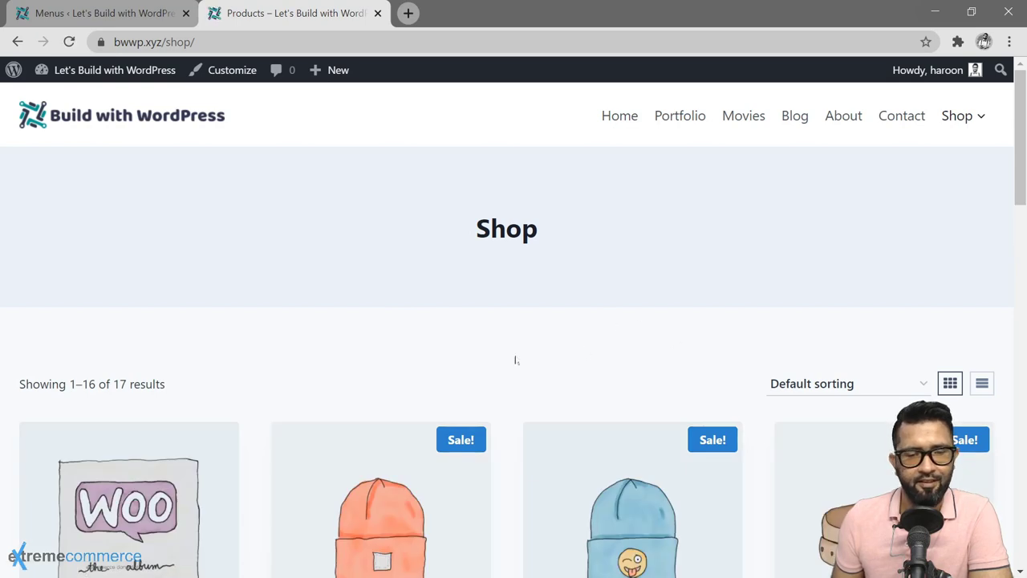
scroll(508, 363, down, 3)
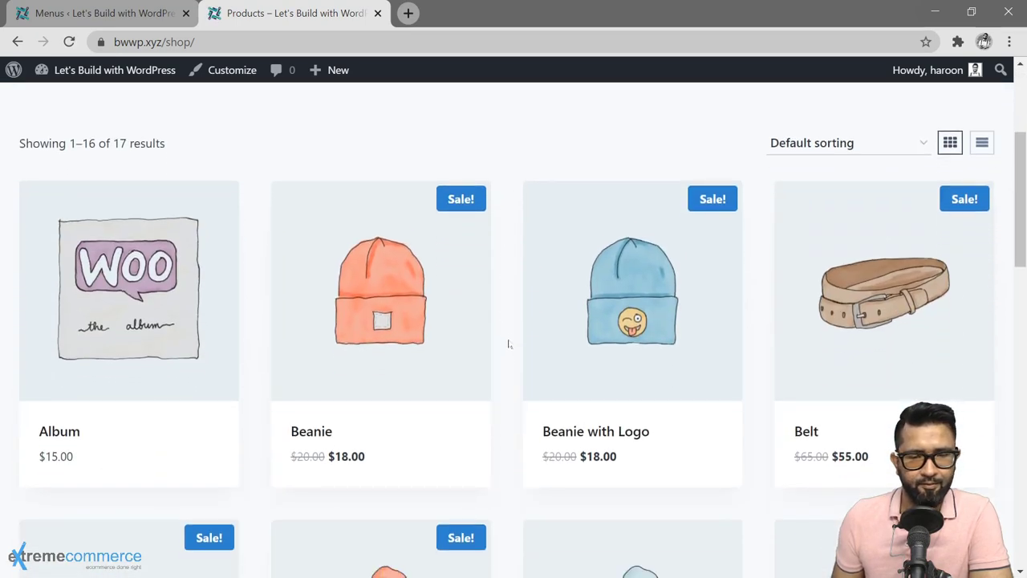
scroll(510, 331, down, 10)
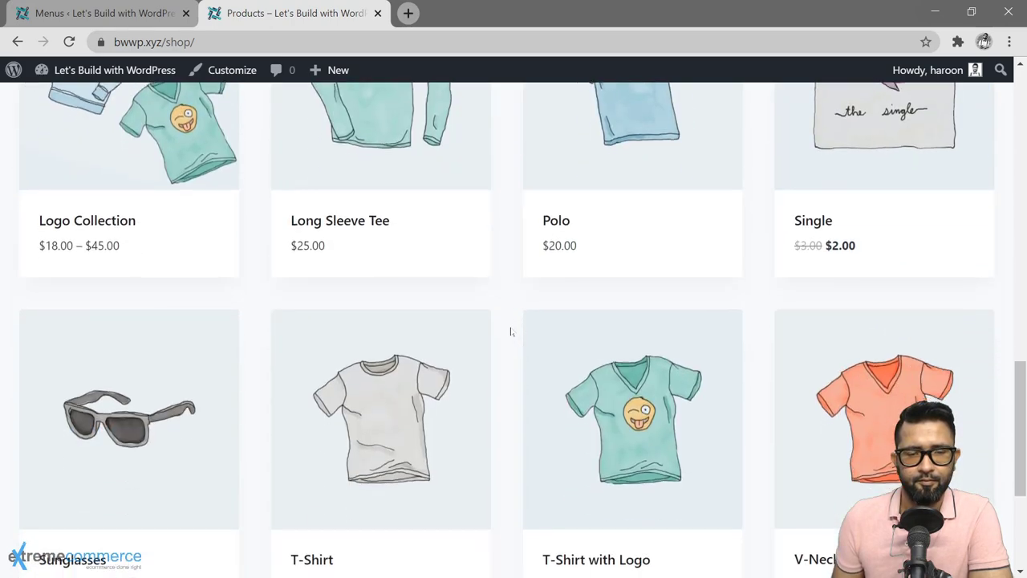
scroll(508, 337, down, 3)
scroll(503, 358, up, 9)
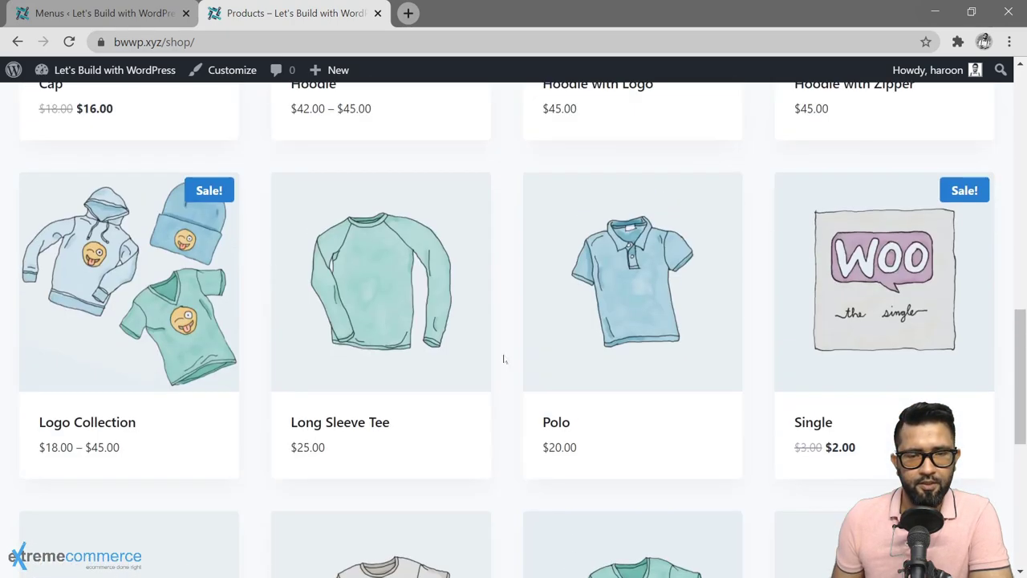
scroll(504, 359, up, 7)
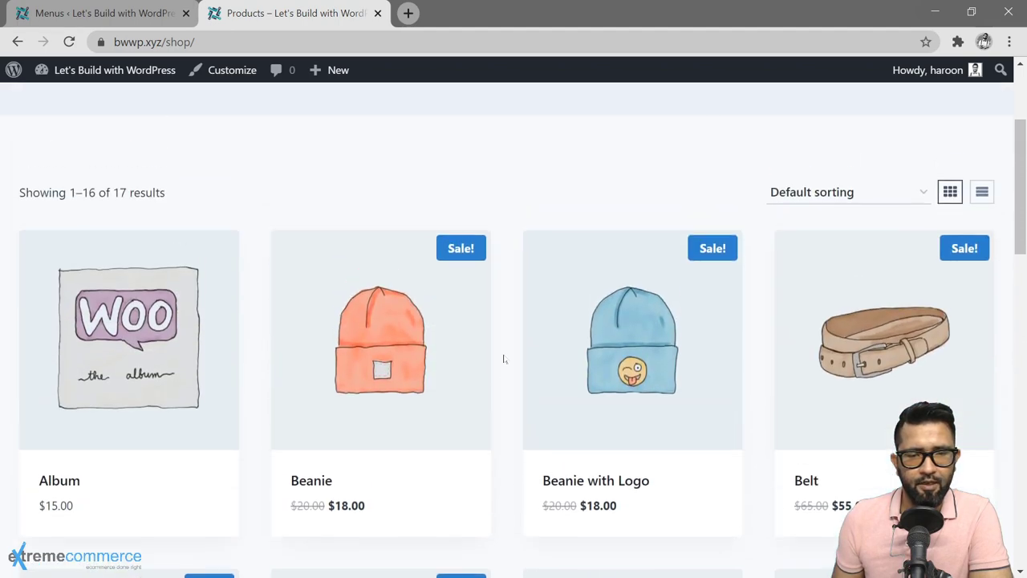
Add one Belt to the cart from its product page and open the cart to review it.
click(905, 355)
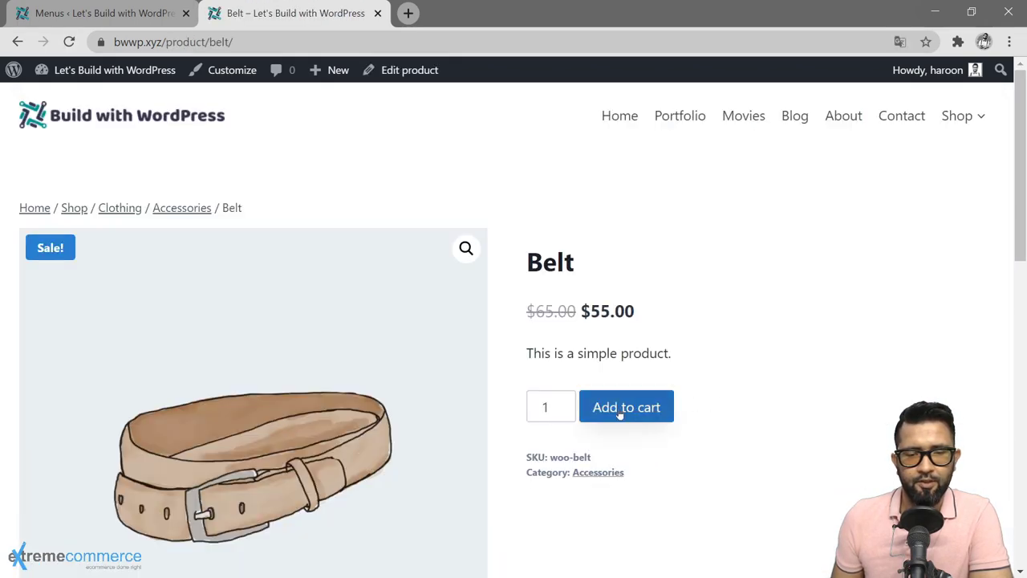
click(619, 411)
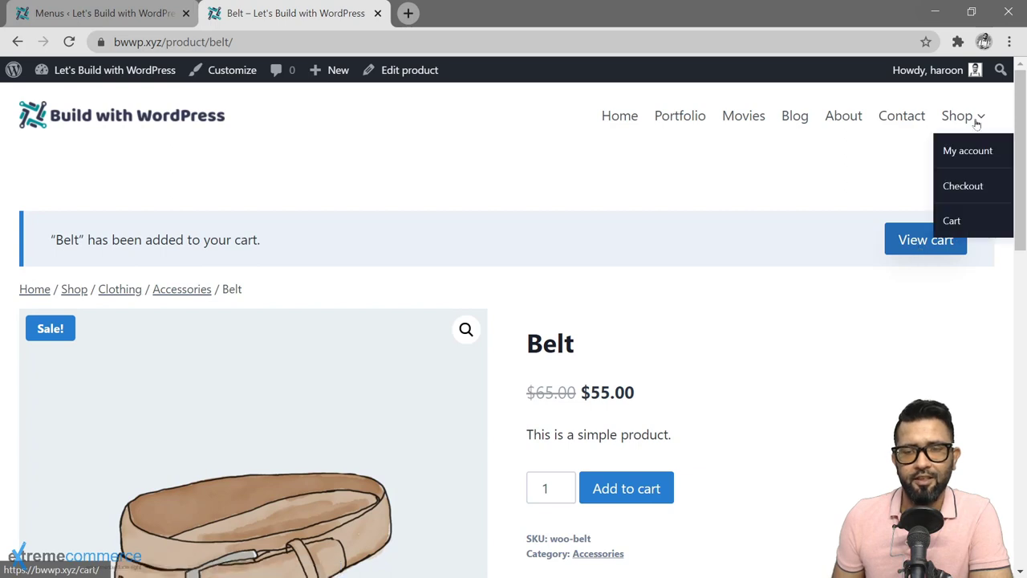
mouse_move(979, 122)
click(953, 219)
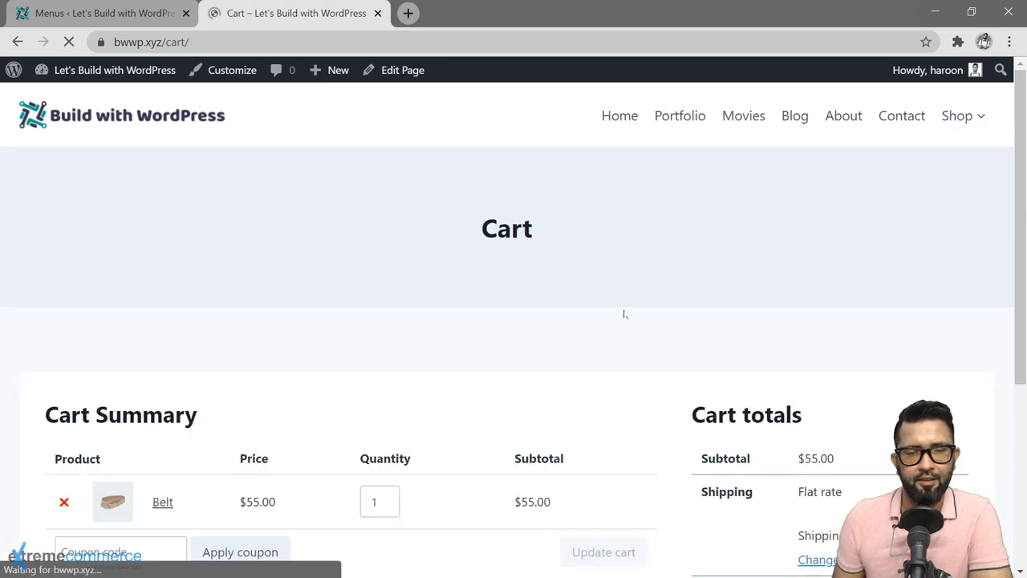
scroll(625, 313, down, 4)
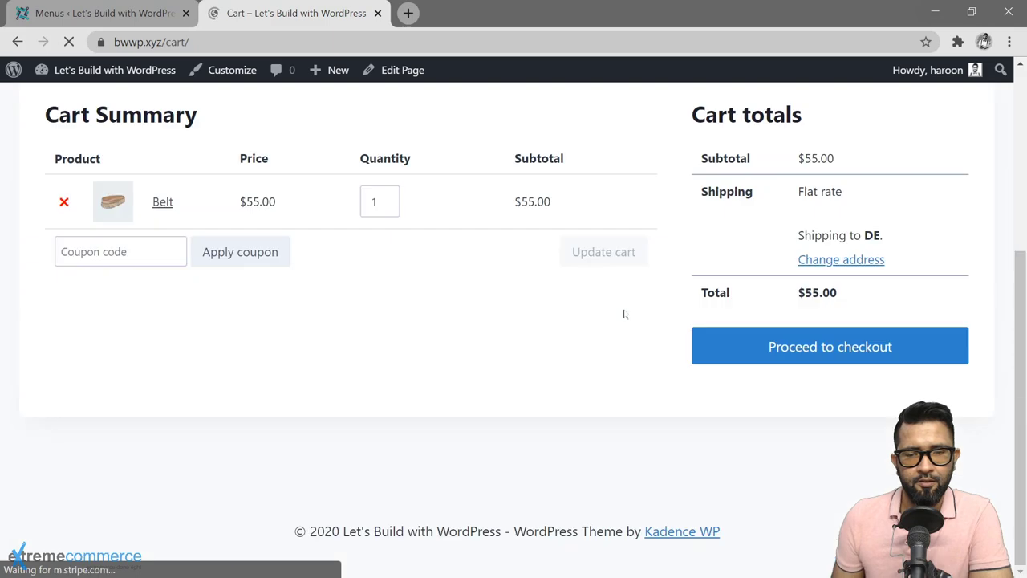
Proceed from the cart to checkout and look through the checkout page.
click(830, 350)
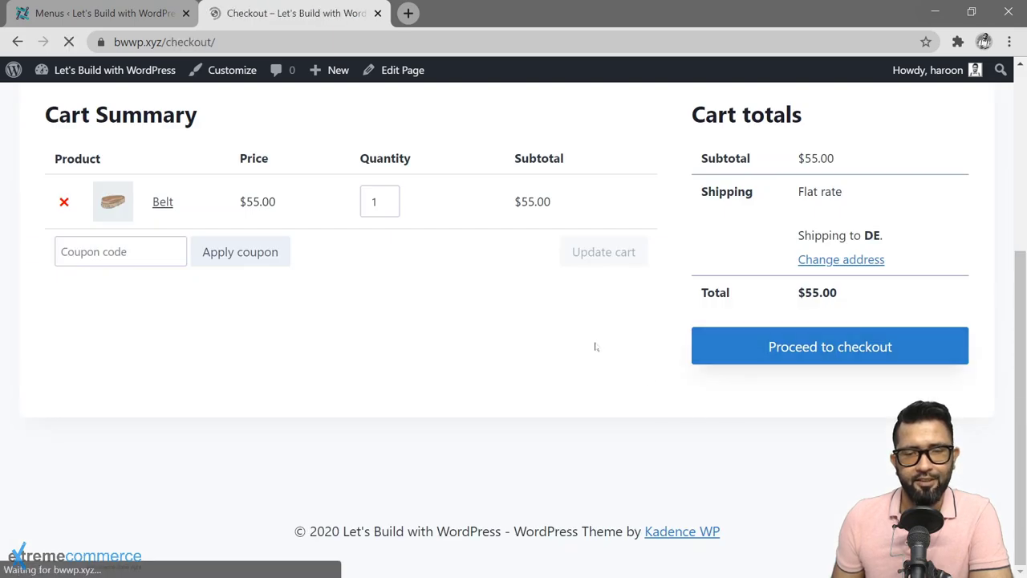
scroll(862, 262, down, 15)
scroll(863, 263, up, 12)
scroll(862, 262, up, 3)
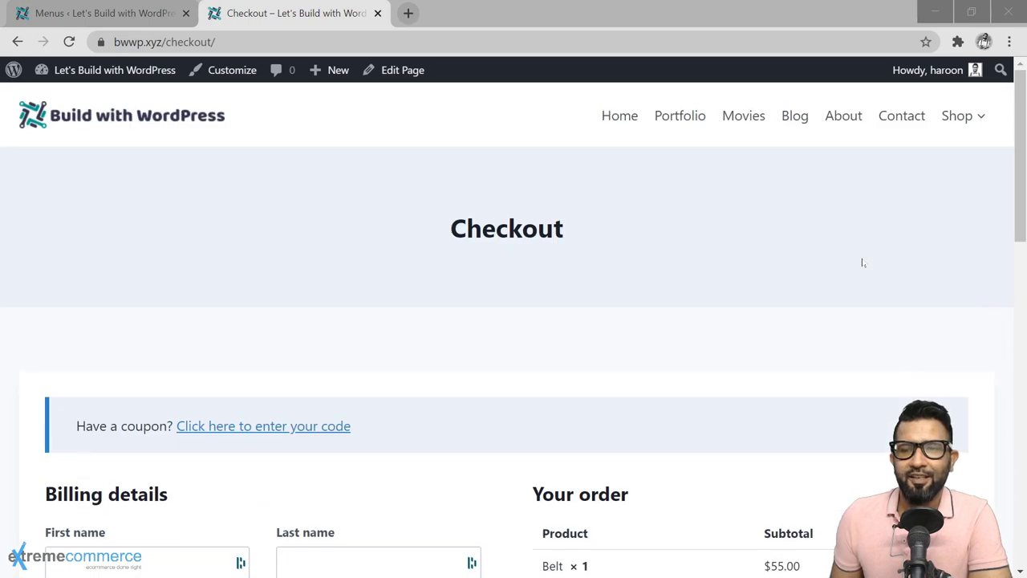
mouse_move(980, 118)
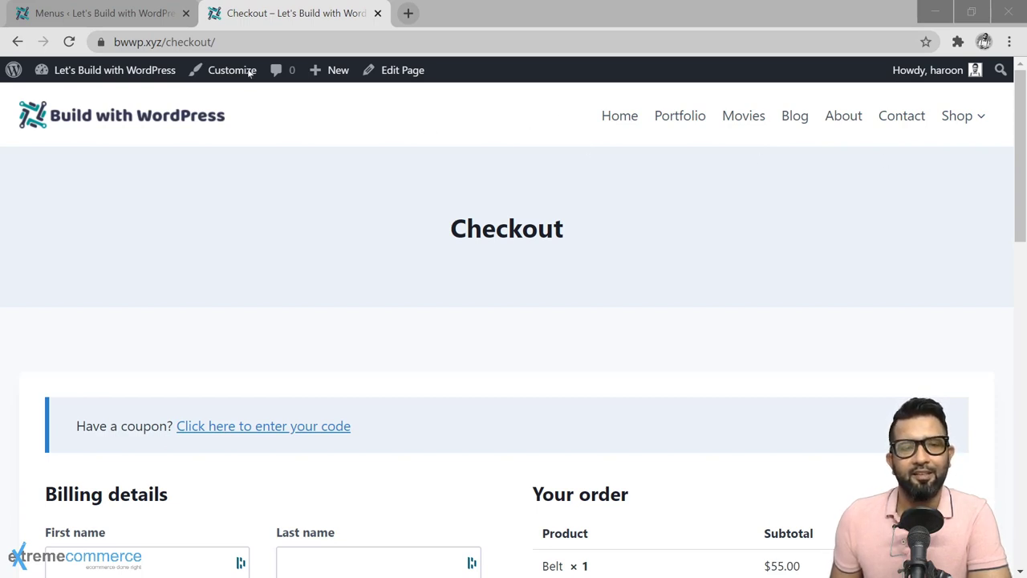
Open the theme Customizer from the site admin in a separate browser tab.
click(146, 21)
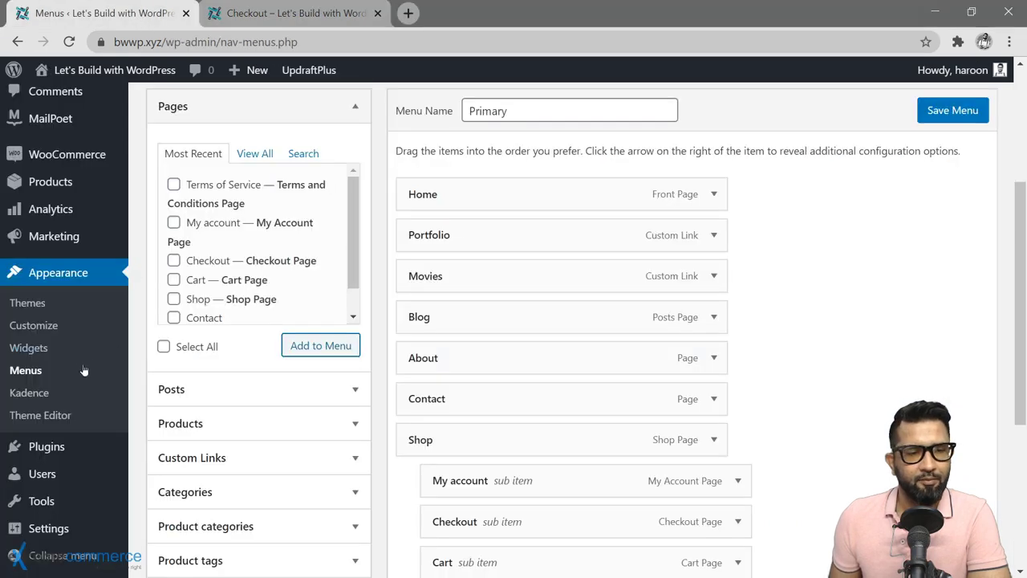
right_click(44, 325)
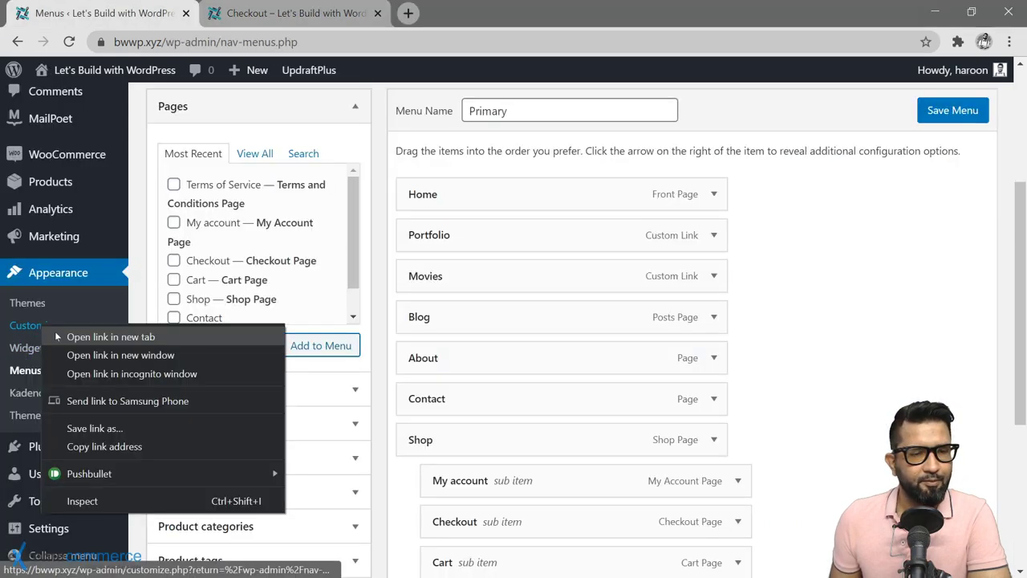
click(55, 337)
key(ctrl+Tab)
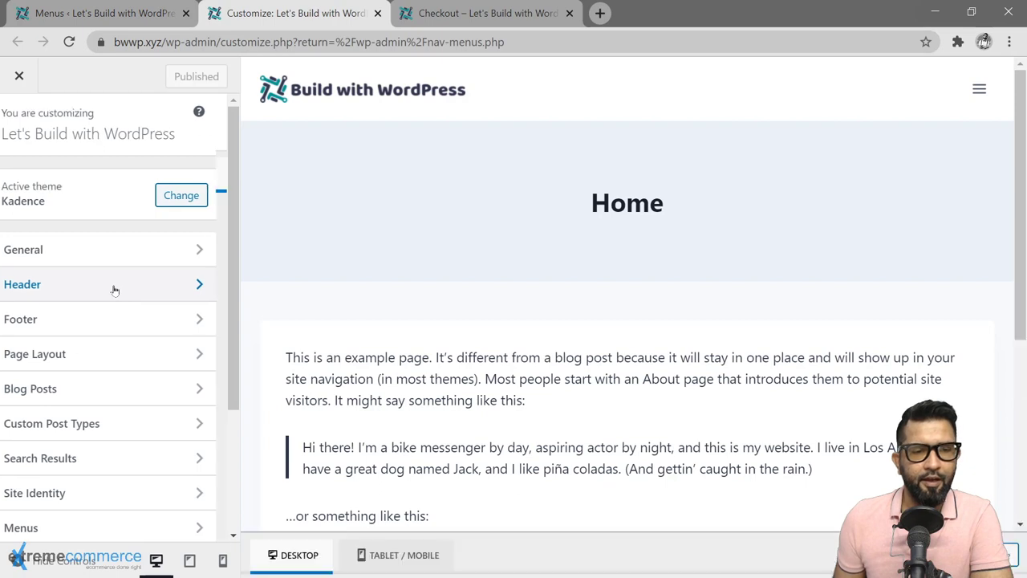
Place the Cart item beside the Primary Navigation in the desktop header's middle row and publish the change.
click(114, 291)
scroll(119, 333, down, 2)
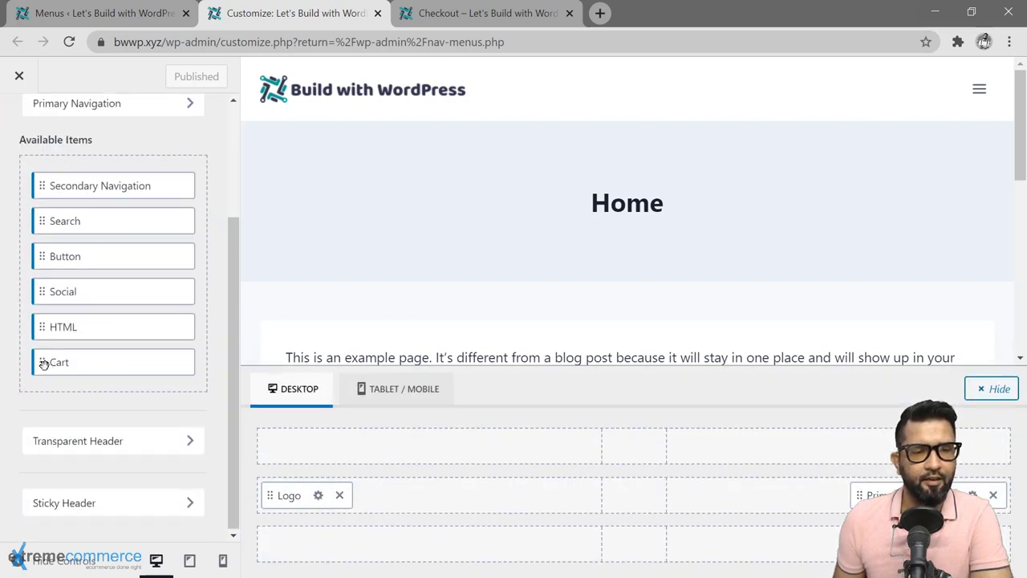
drag(45, 363, 883, 494)
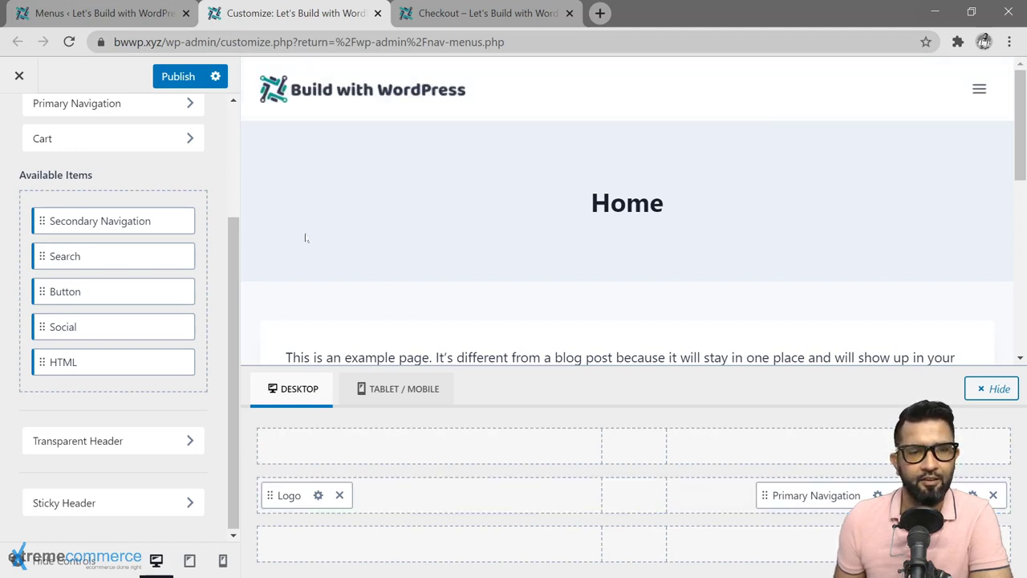
click(182, 82)
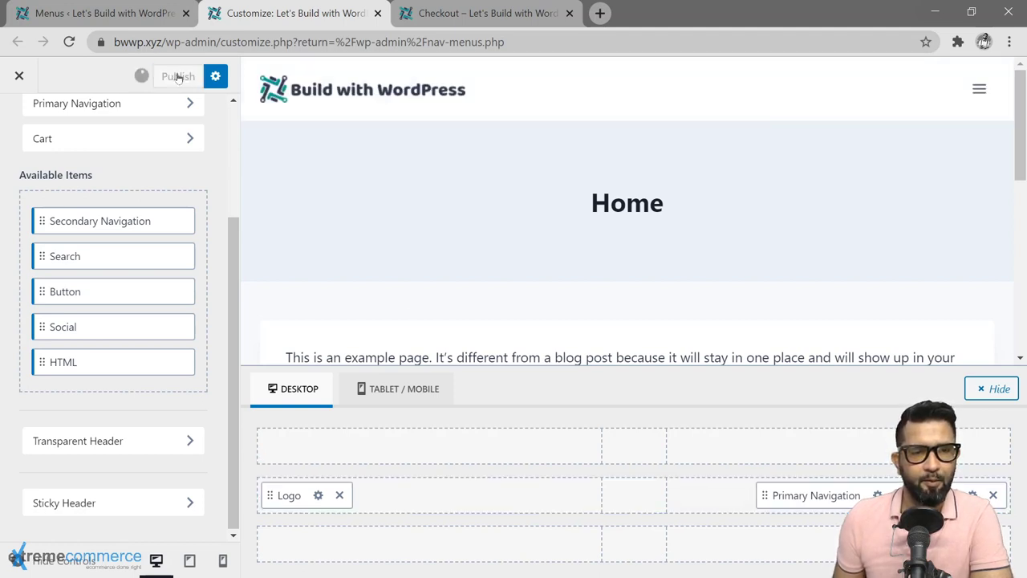
Check the header cart icon on the reloaded live checkout page and open the Shop page's product grid.
click(449, 15)
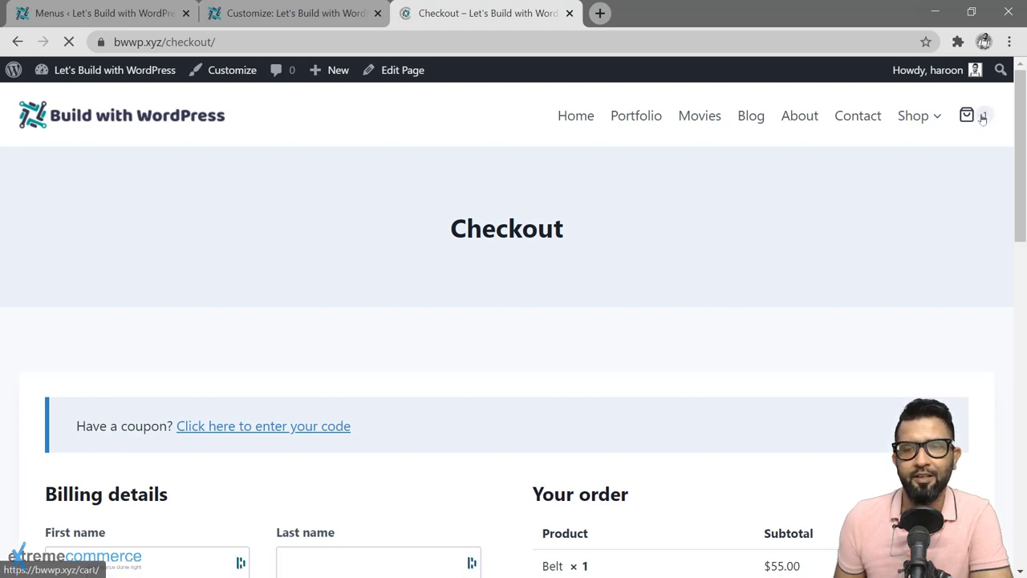
click(984, 117)
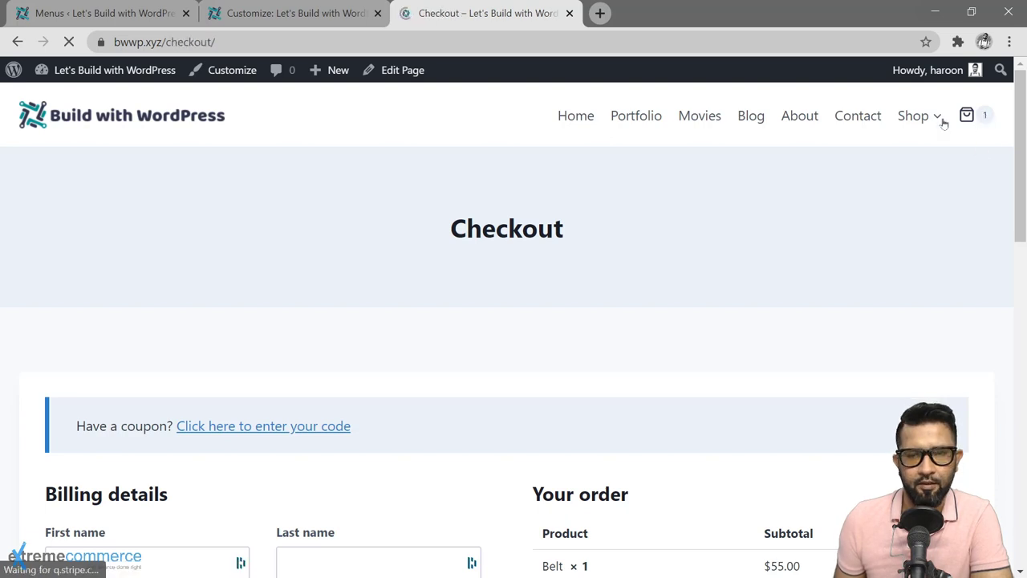
click(912, 117)
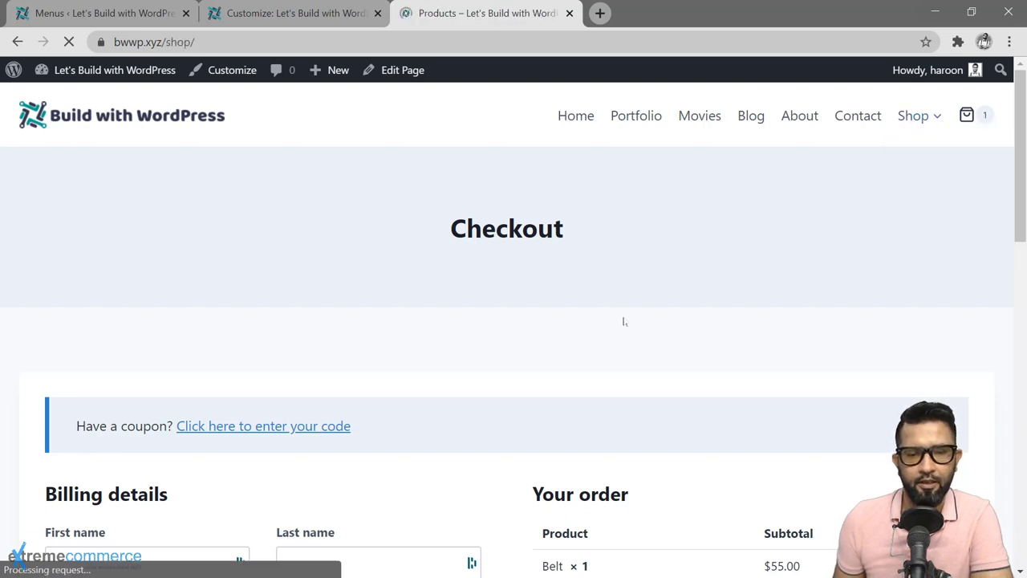
scroll(494, 352, down, 3)
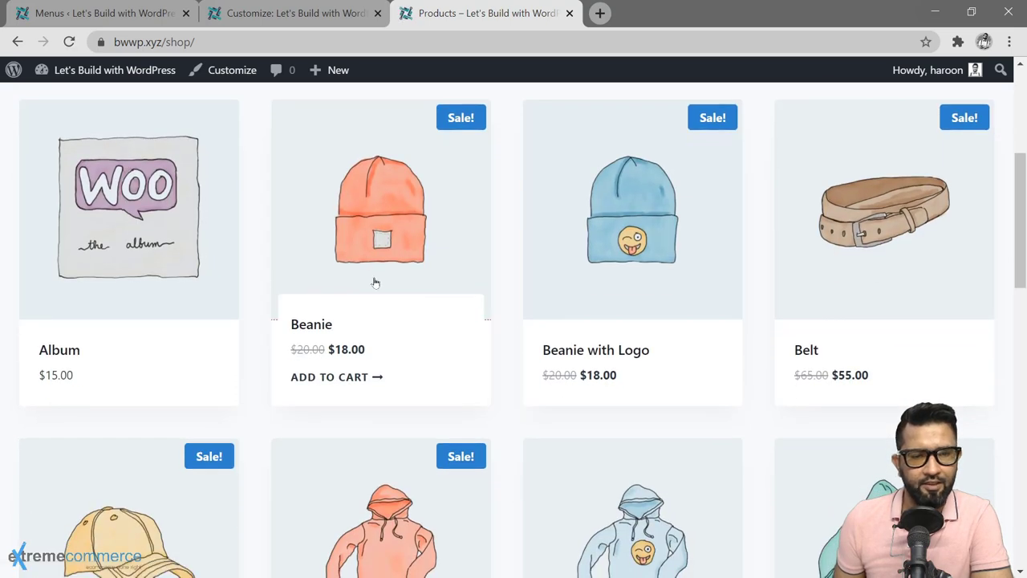
Add the Beanie to the cart from the Shop page and check the header cart icon.
click(341, 383)
scroll(714, 283, up, 4)
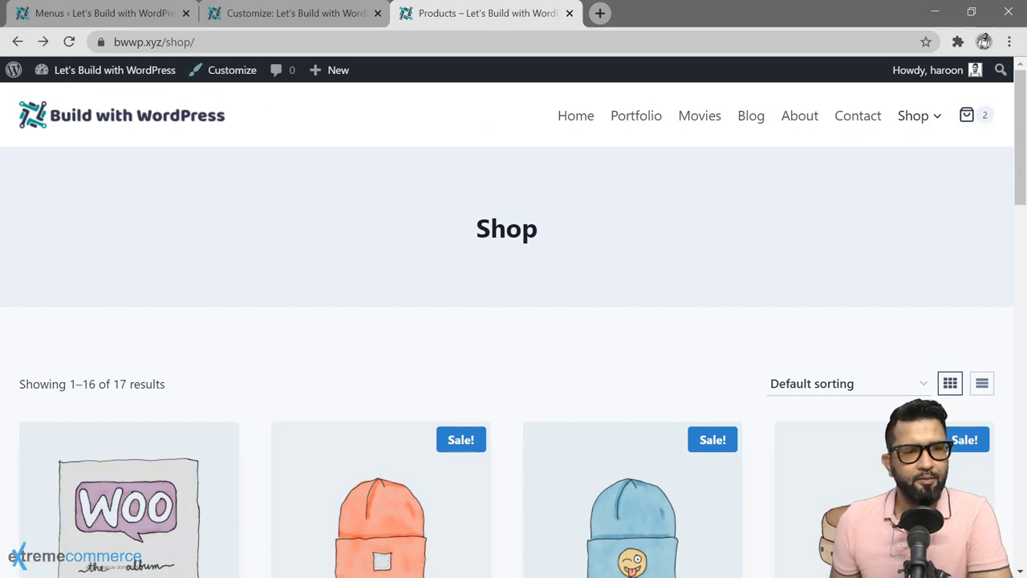
Open the WordPress Pennant product for editing in a separate browser tab from the admin's product list, showing its product data.
click(131, 15)
scroll(147, 278, down, 3)
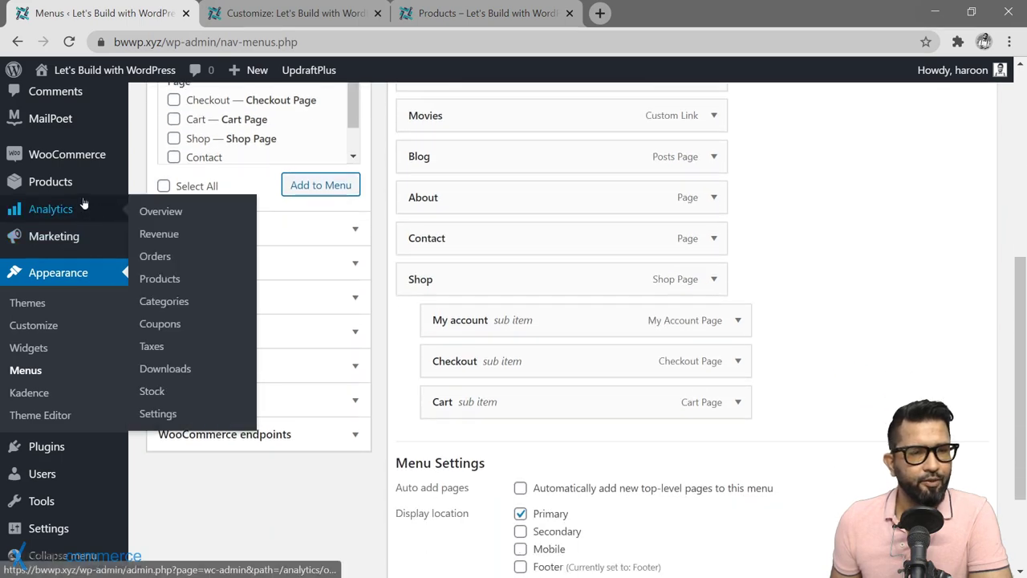
mouse_move(113, 183)
click(166, 186)
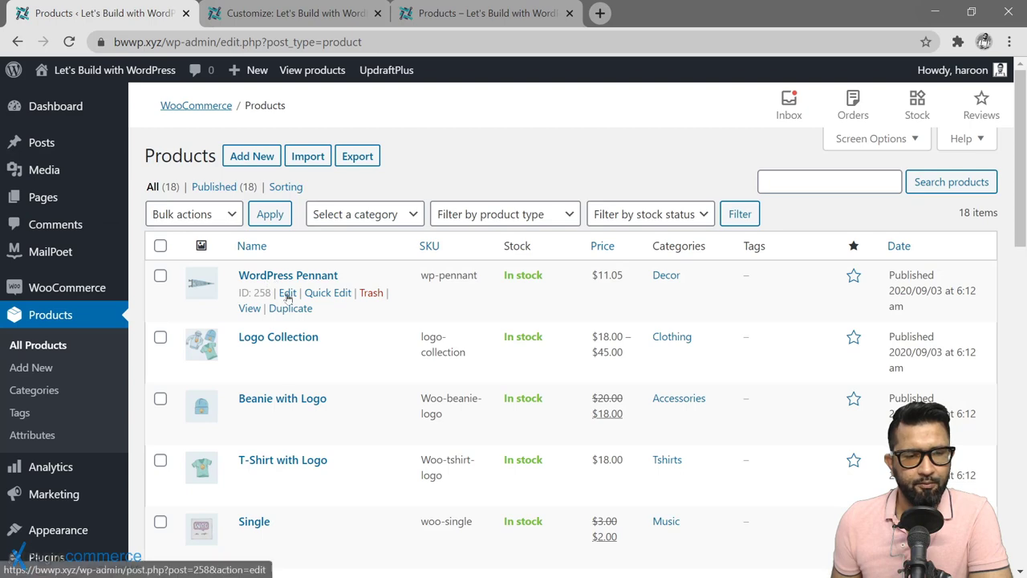
right_click(287, 292)
click(305, 305)
scroll(457, 158, down, 5)
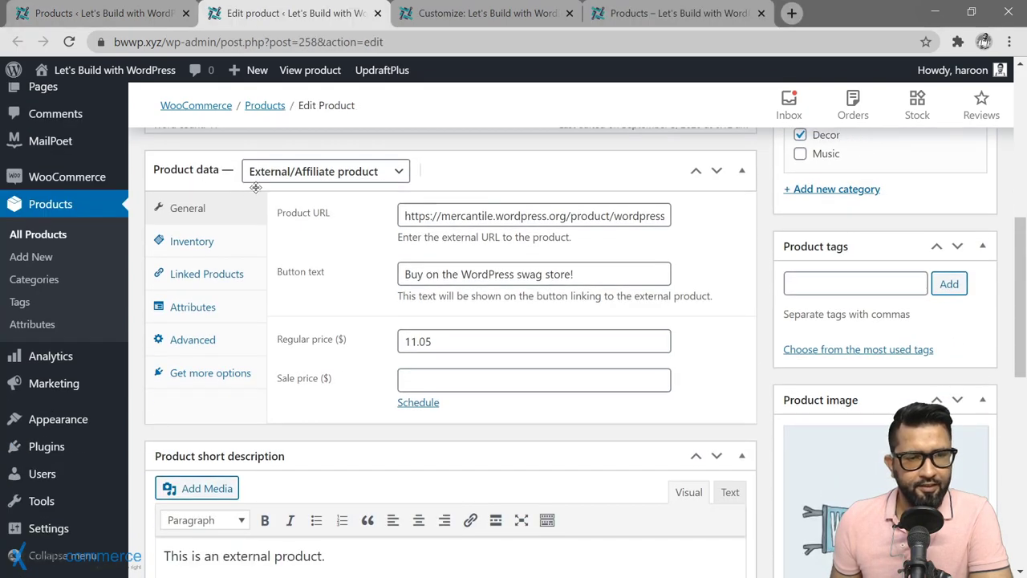
Examine the WordPress Pennant's available product types, external product URL and button text.
click(399, 173)
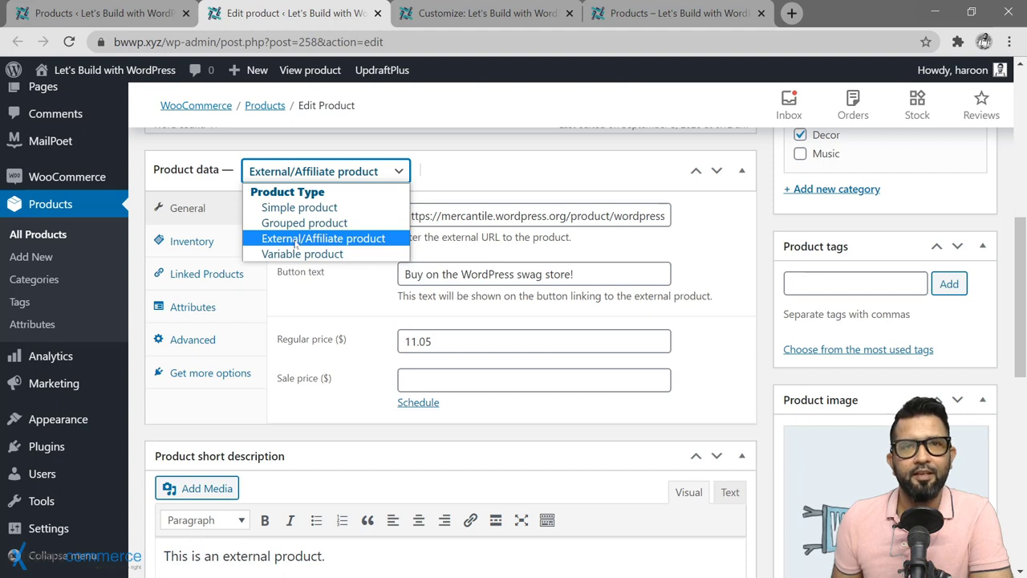
click(322, 239)
click(469, 216)
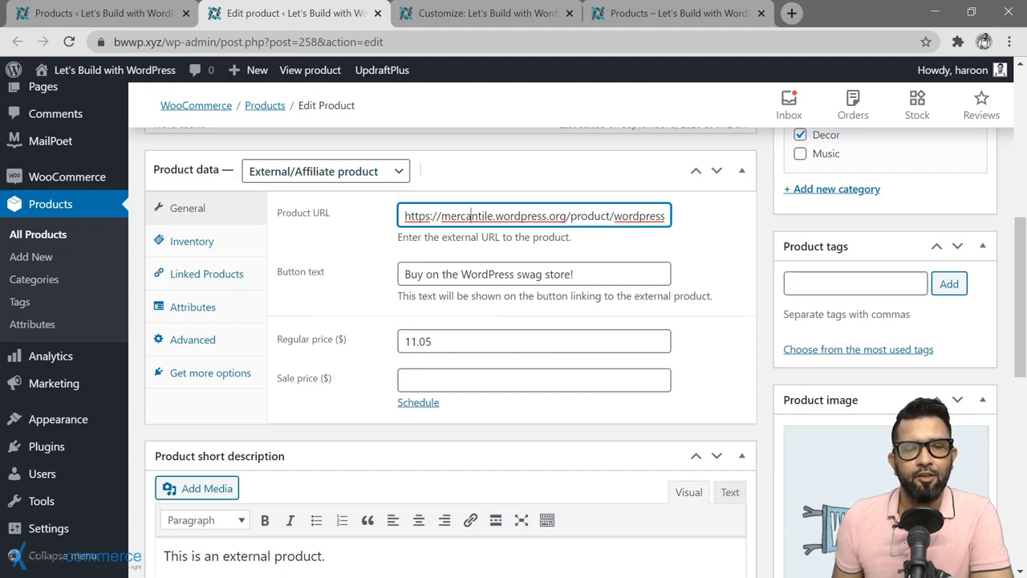
drag(405, 216, 667, 215)
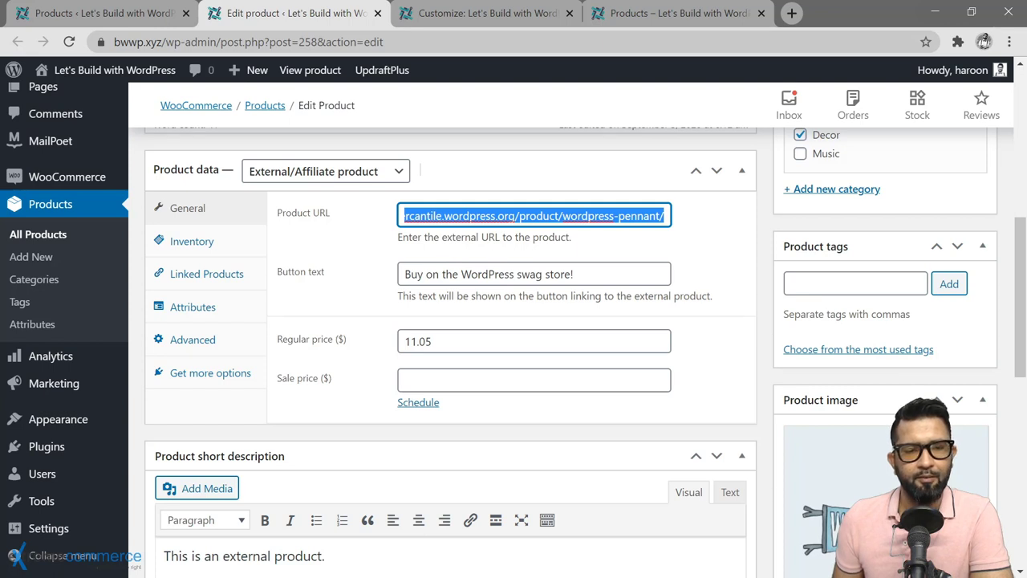
drag(402, 274, 575, 274)
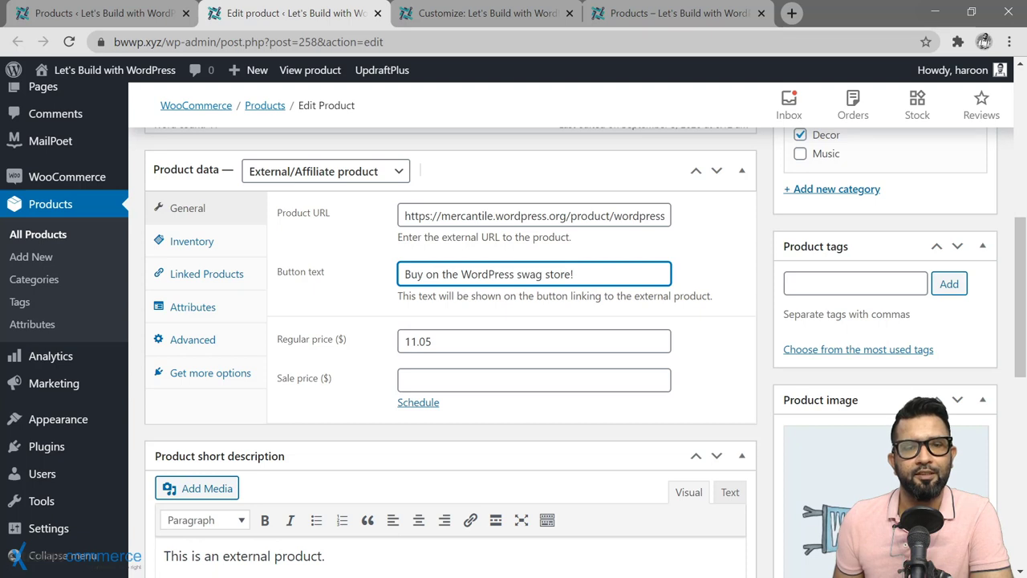
click(396, 171)
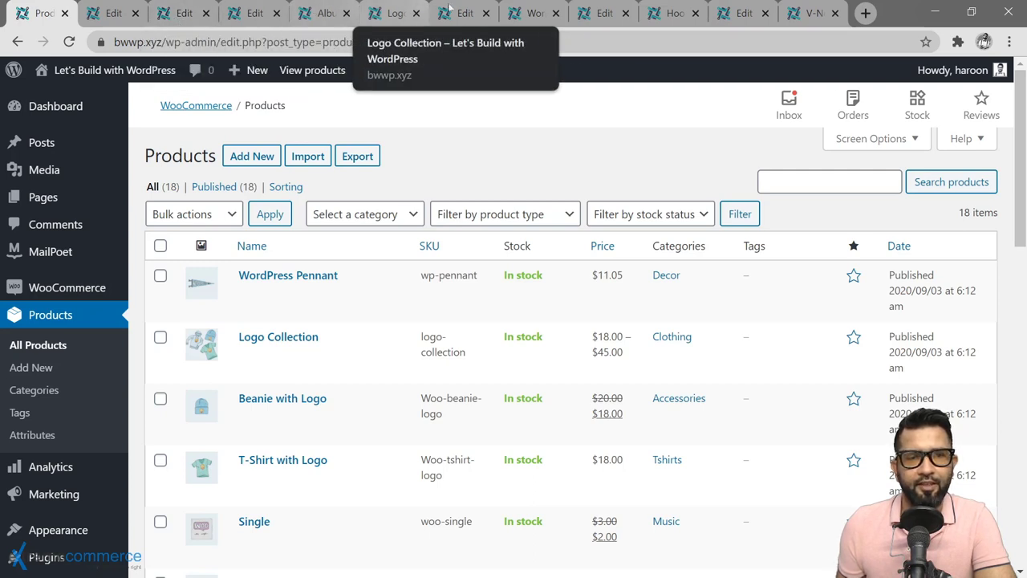
Compare the Beanie with Logo's general product data in the editor with its live product page.
click(116, 15)
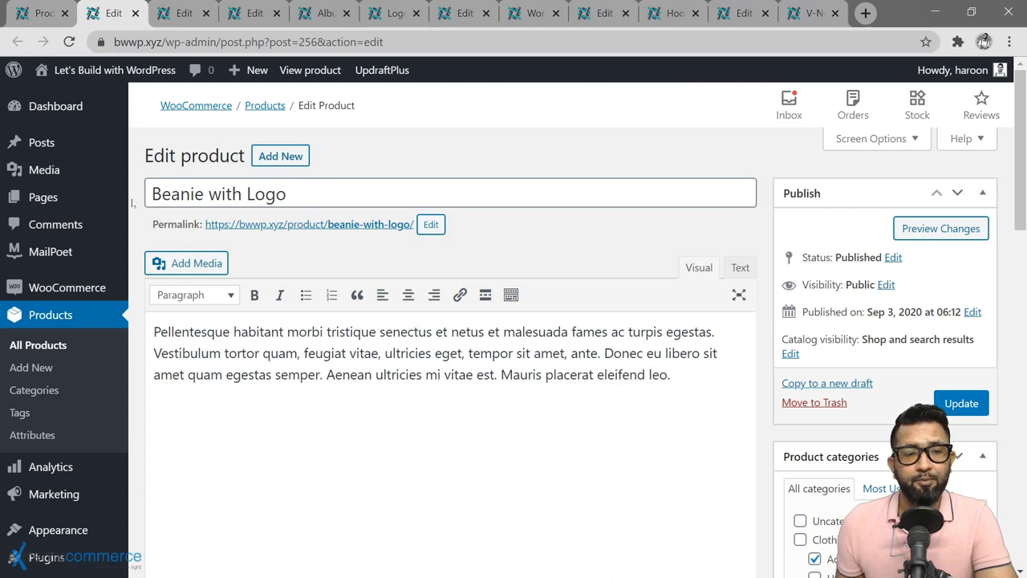
scroll(132, 204, down, 6)
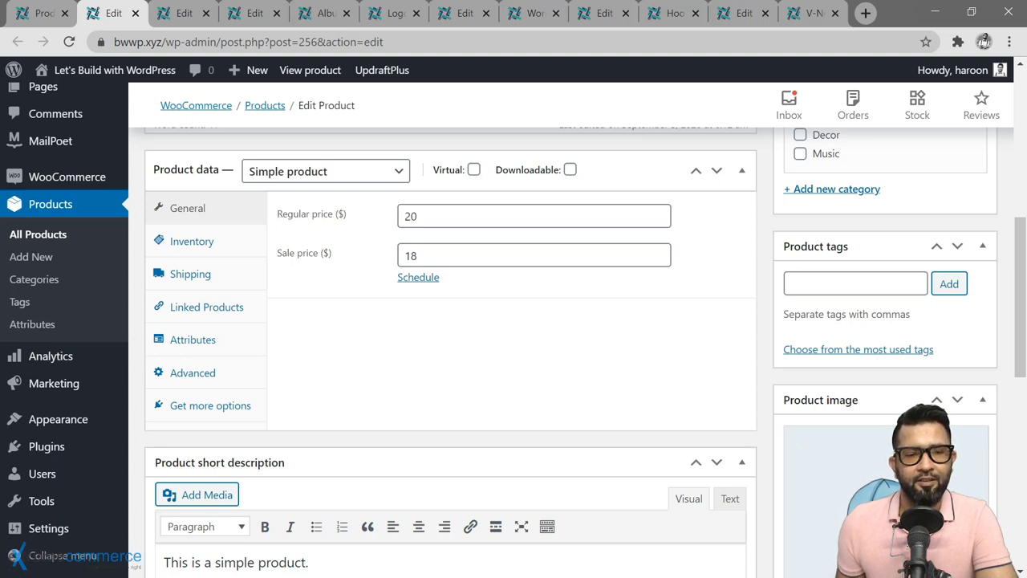
scroll(468, 297, up, 1)
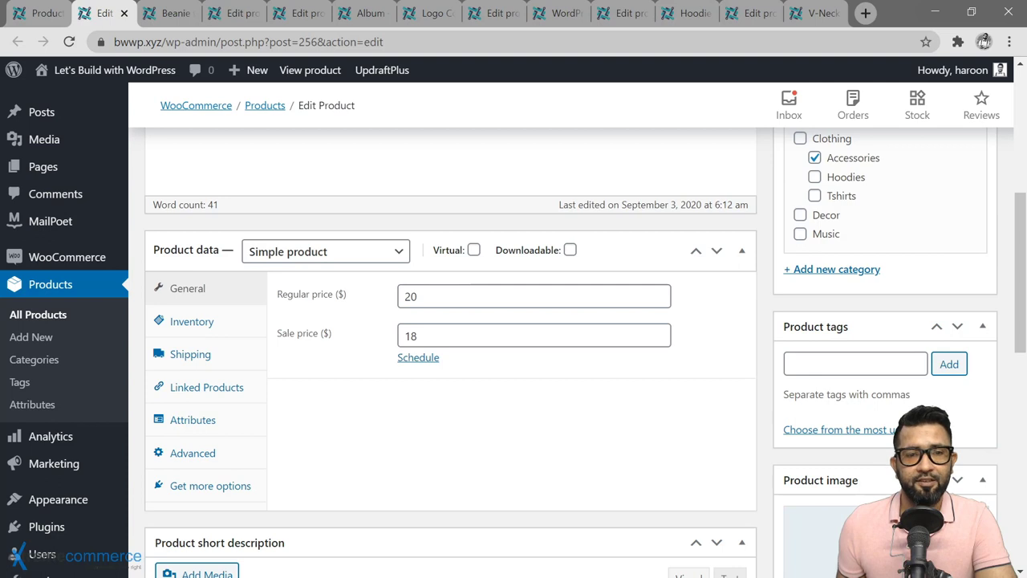
click(167, 15)
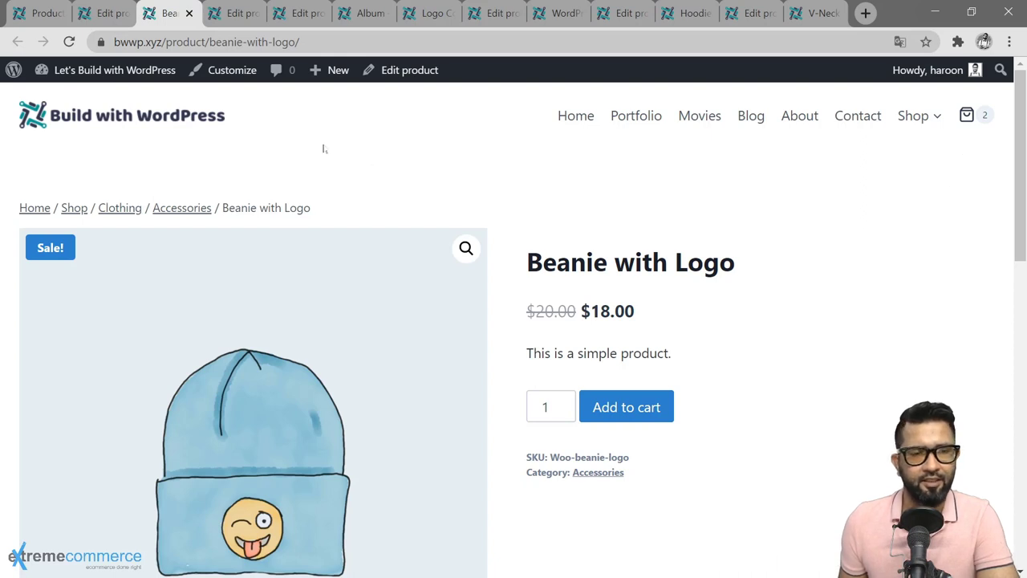
key(ctrl+shift+Tab)
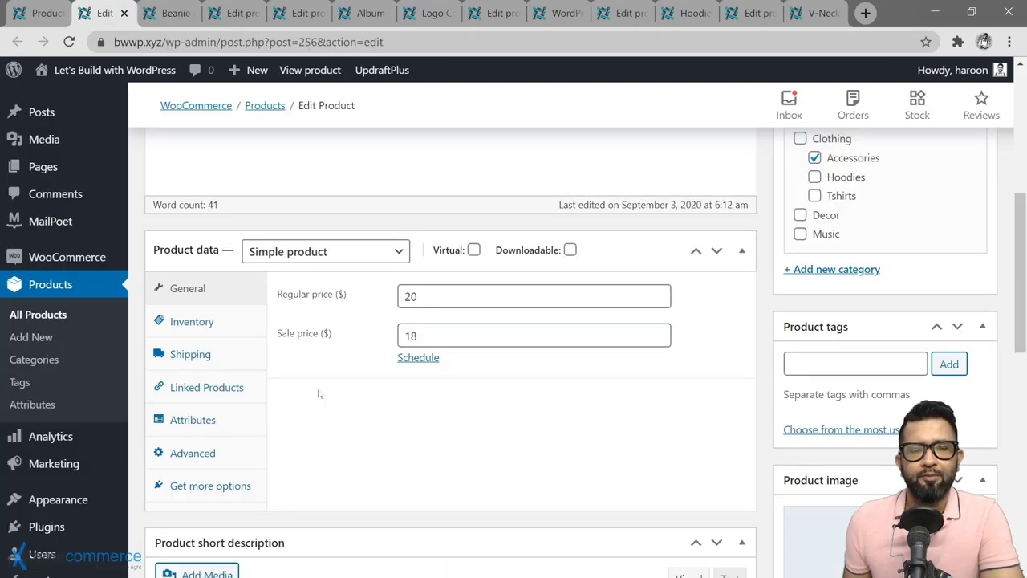
Examine the Beanie with Logo's inventory settings, enabling product-level stock management to see its options and disabling it again.
click(238, 325)
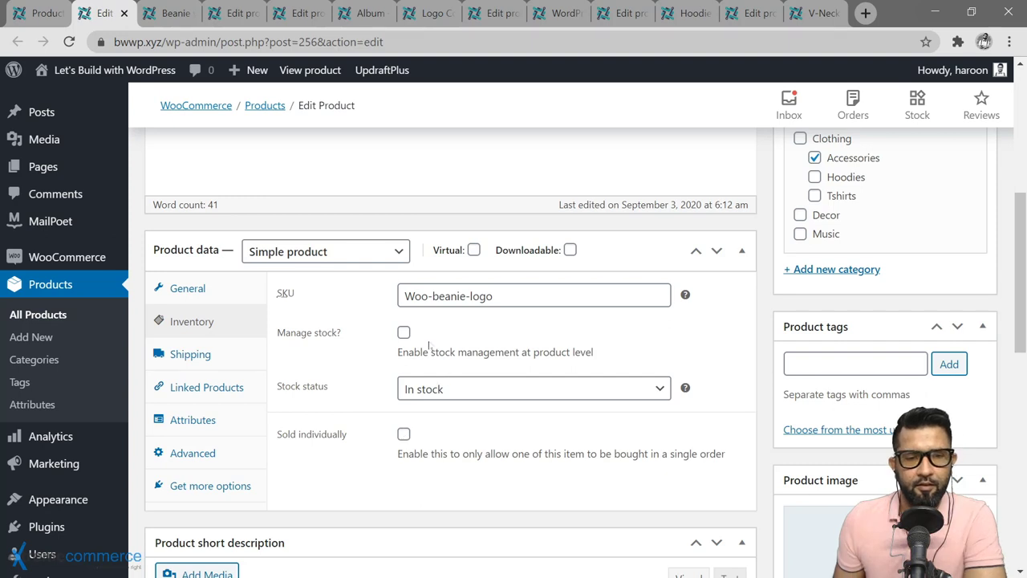
click(404, 333)
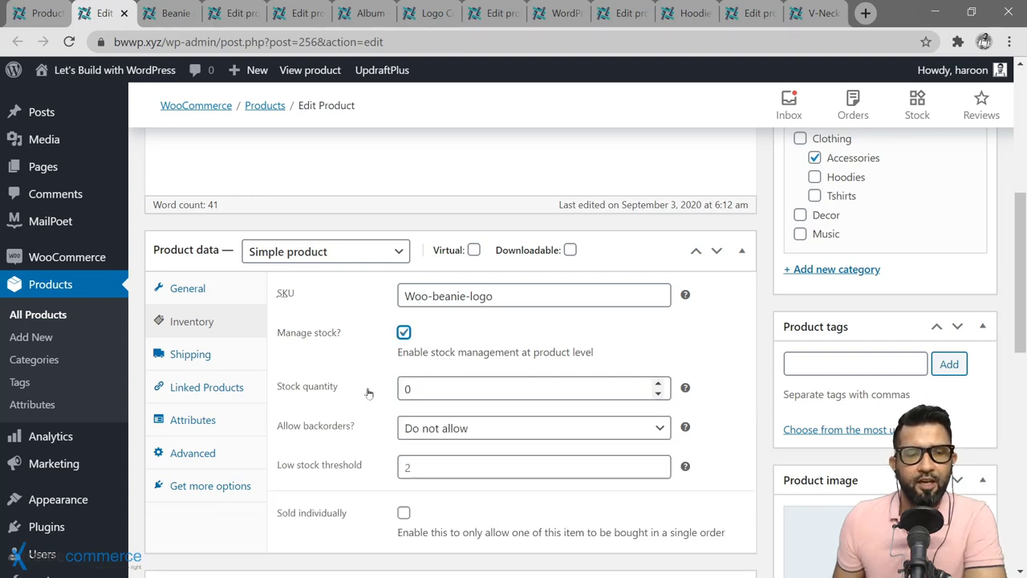
scroll(371, 388, down, 1)
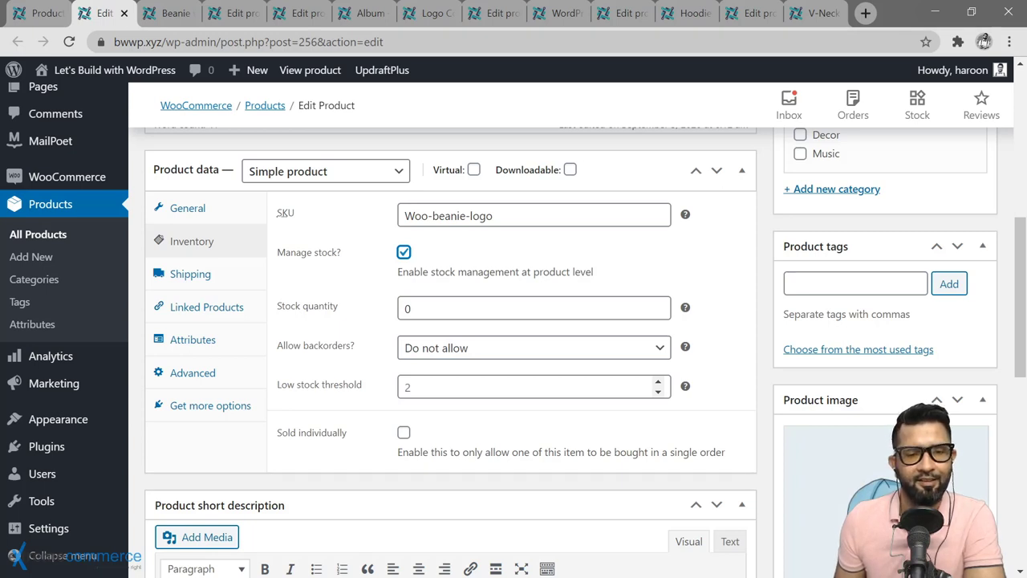
click(404, 254)
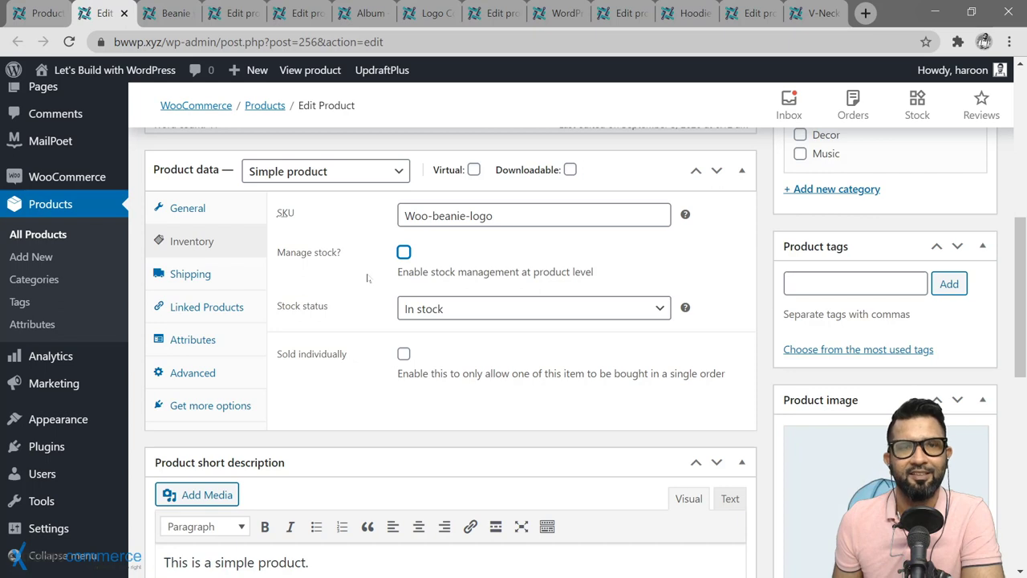
Examine the Beanie with Logo's shipping weight and dimension fields and its available shipping classes.
click(215, 275)
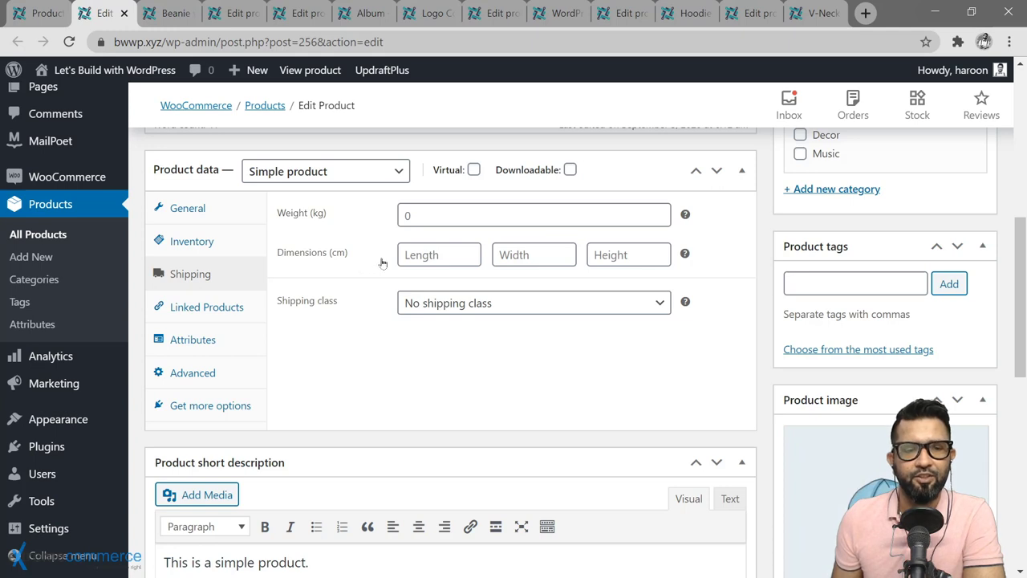
click(564, 309)
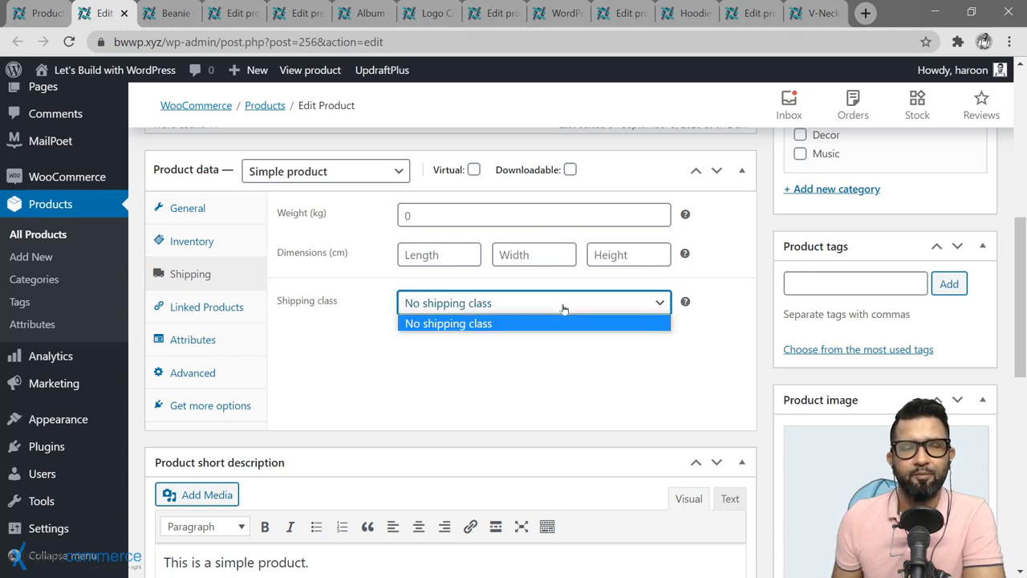
click(564, 310)
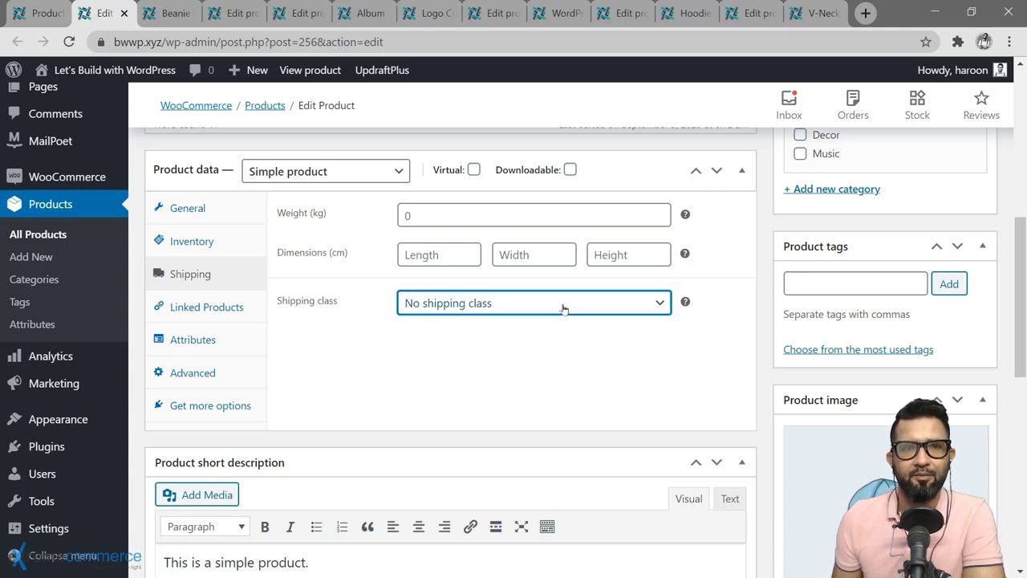
Add Cap (woo-cap) as an upsell in the Beanie with Logo's linked products.
click(203, 312)
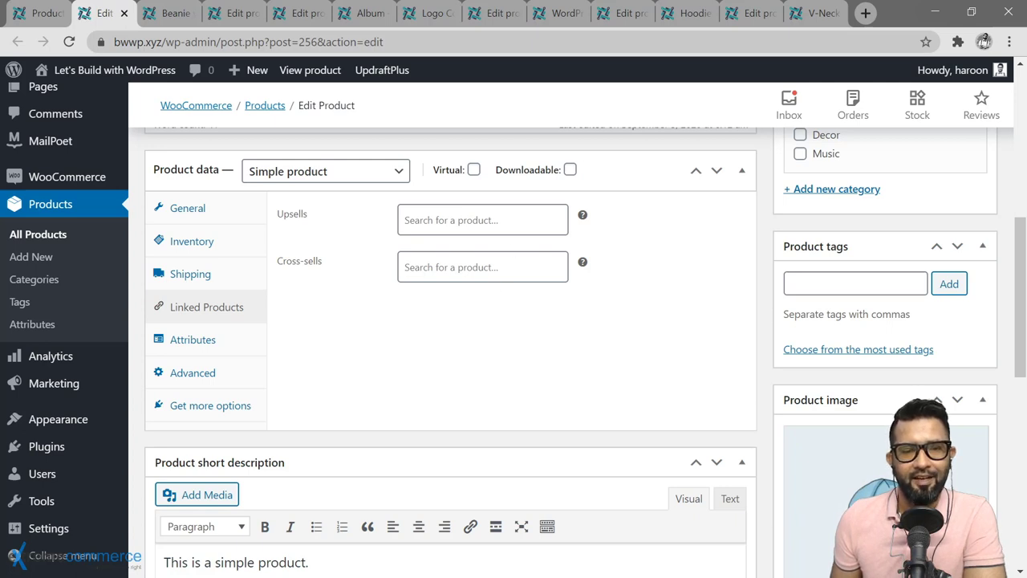
click(404, 220)
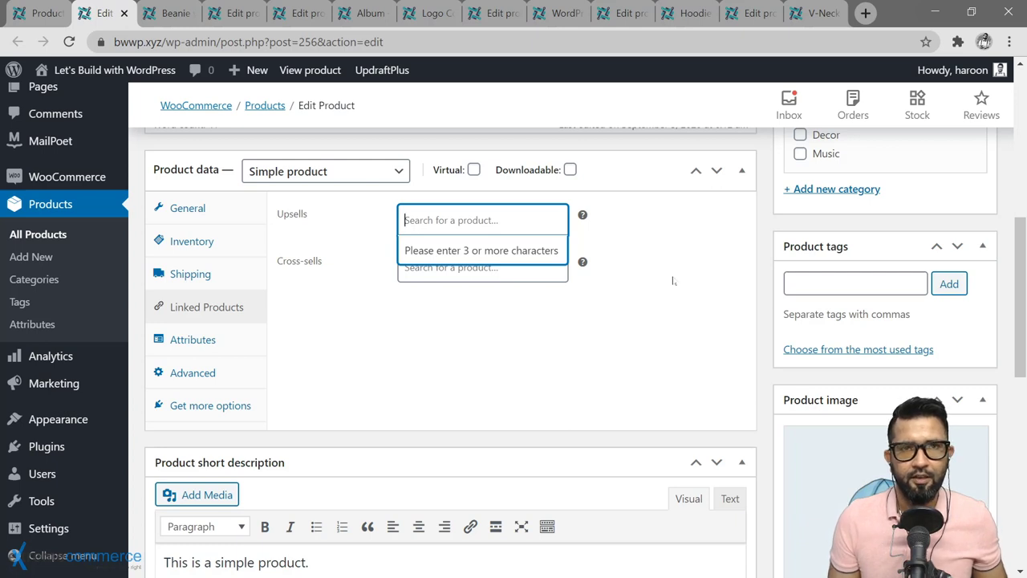
text(cap)
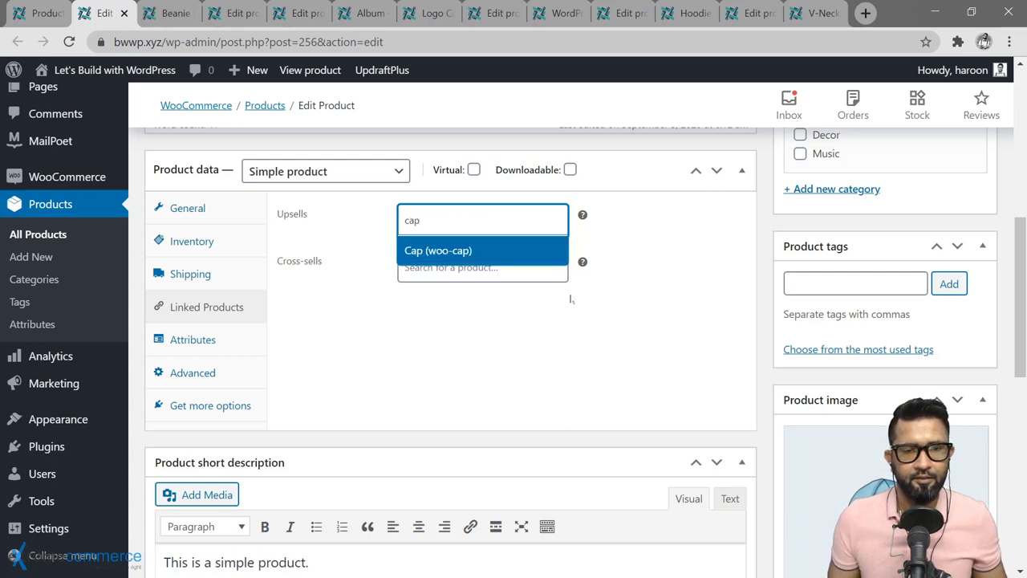
click(443, 252)
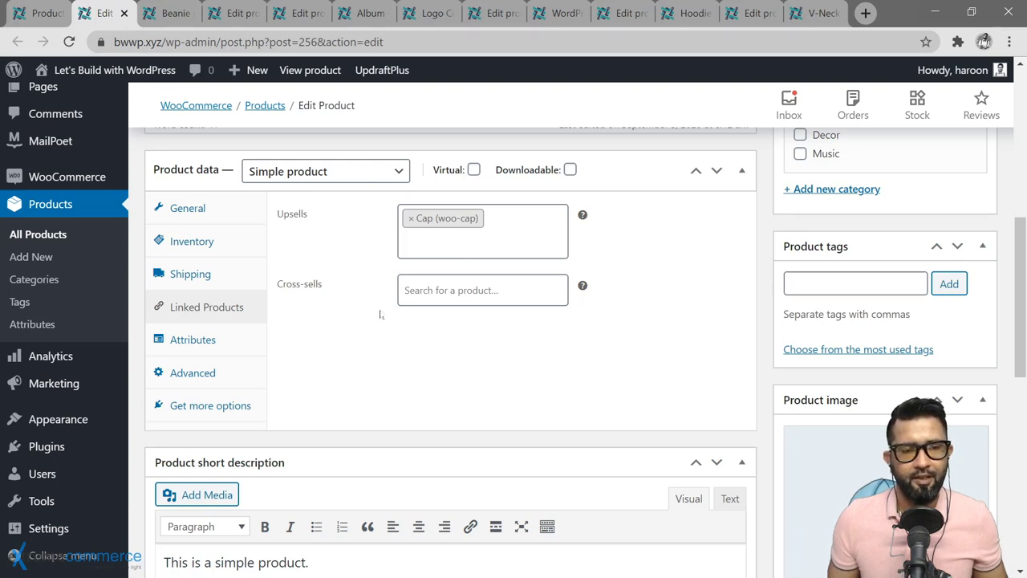
Add Hoodie (woo-hoodie), V-Neck T-Shirt (woo-vneck-tee) and Sunglasses (woo-sunglasses) as the Beanie with Logo's cross-sells.
click(482, 290)
text(h)
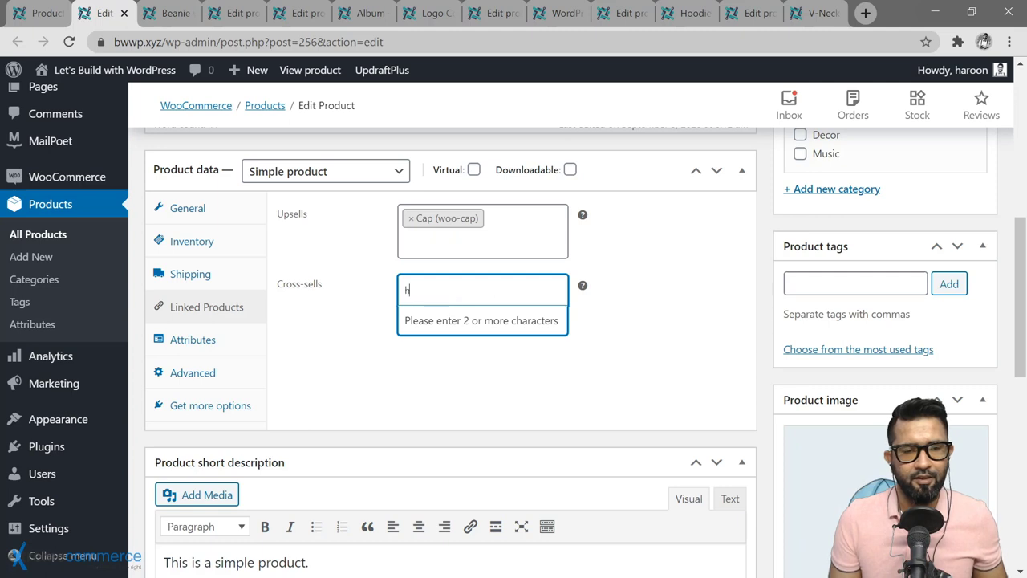
text(oodie)
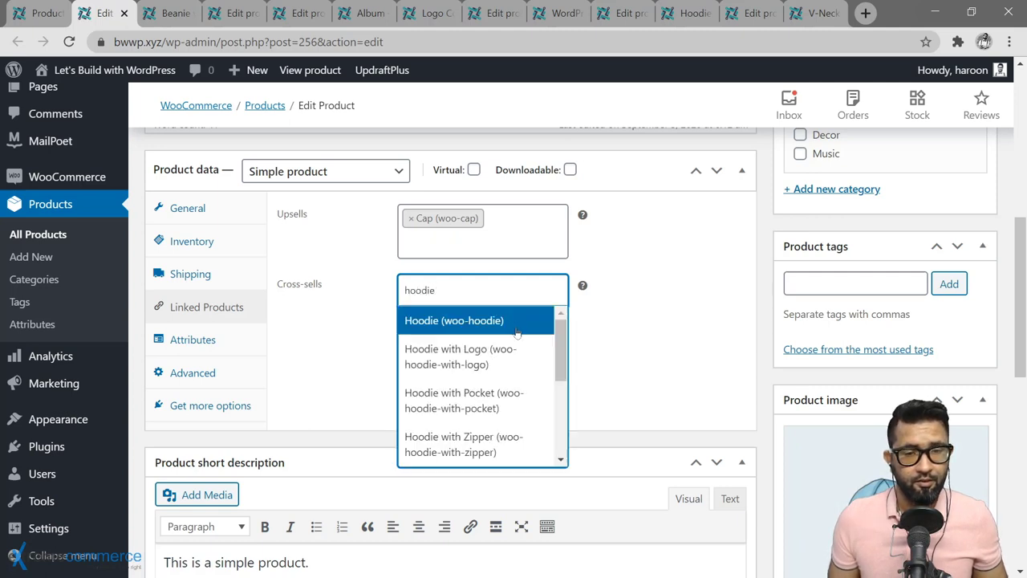
click(473, 321)
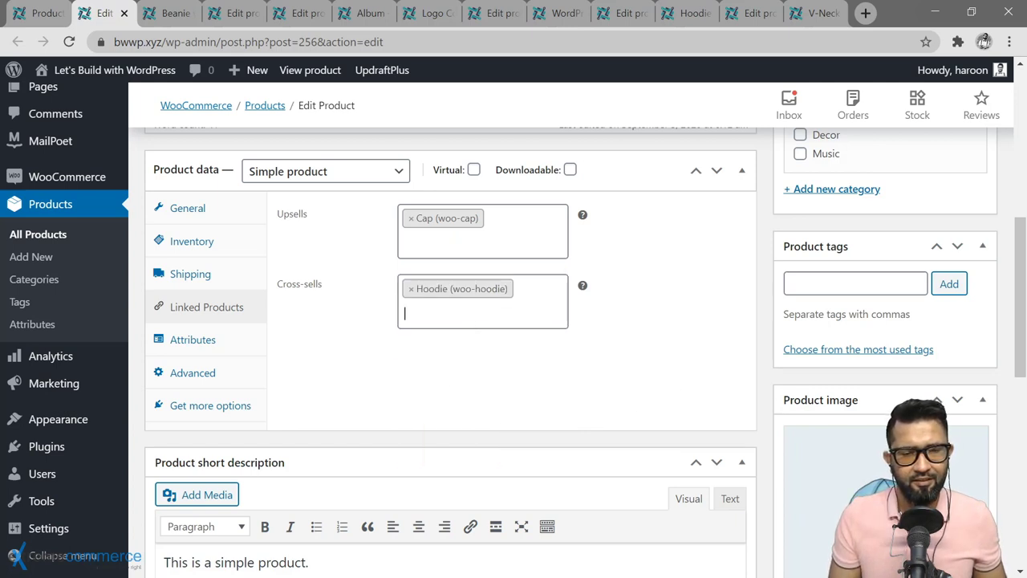
text(t-shirt)
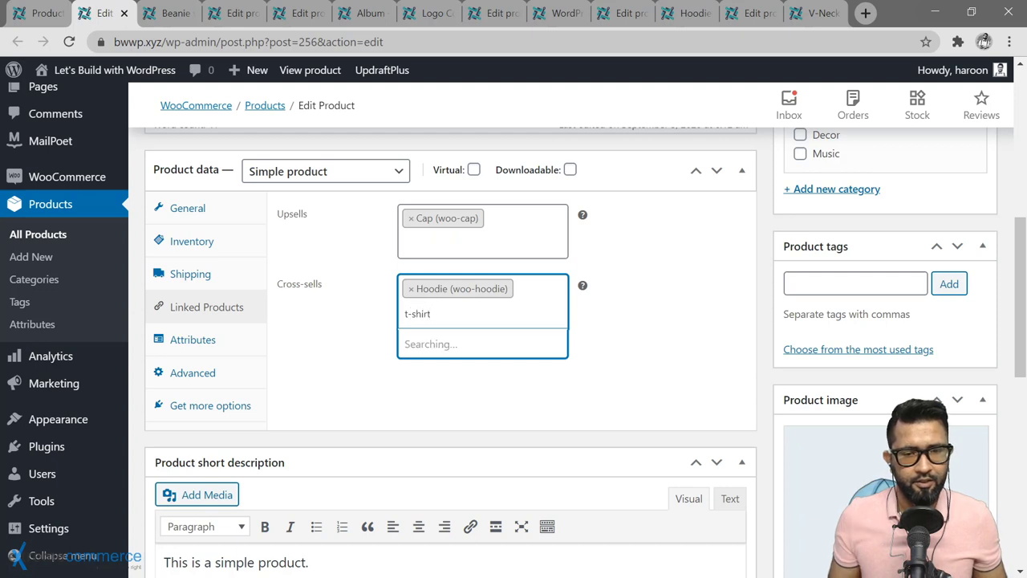
key(Return)
click(449, 337)
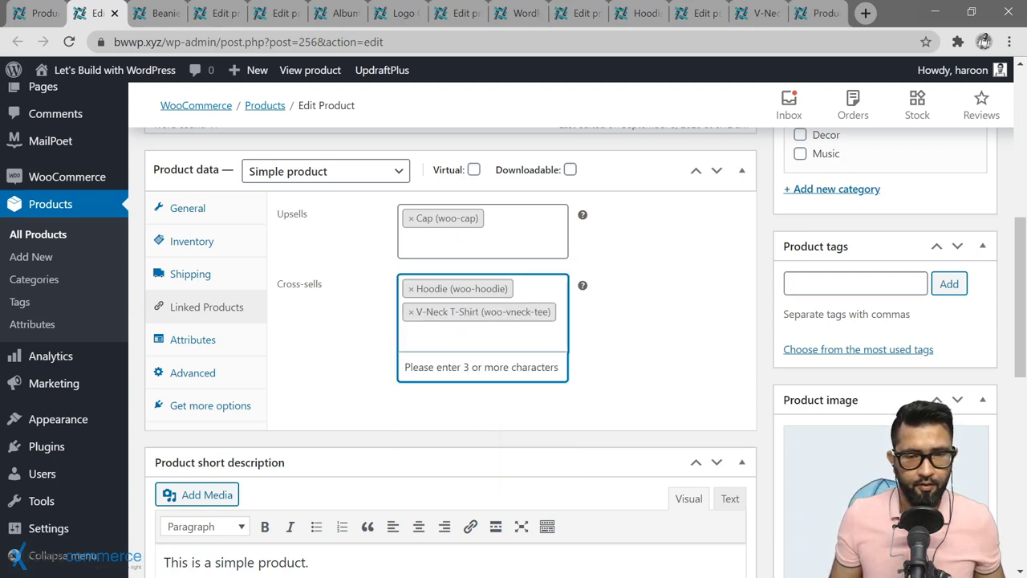
text(sug)
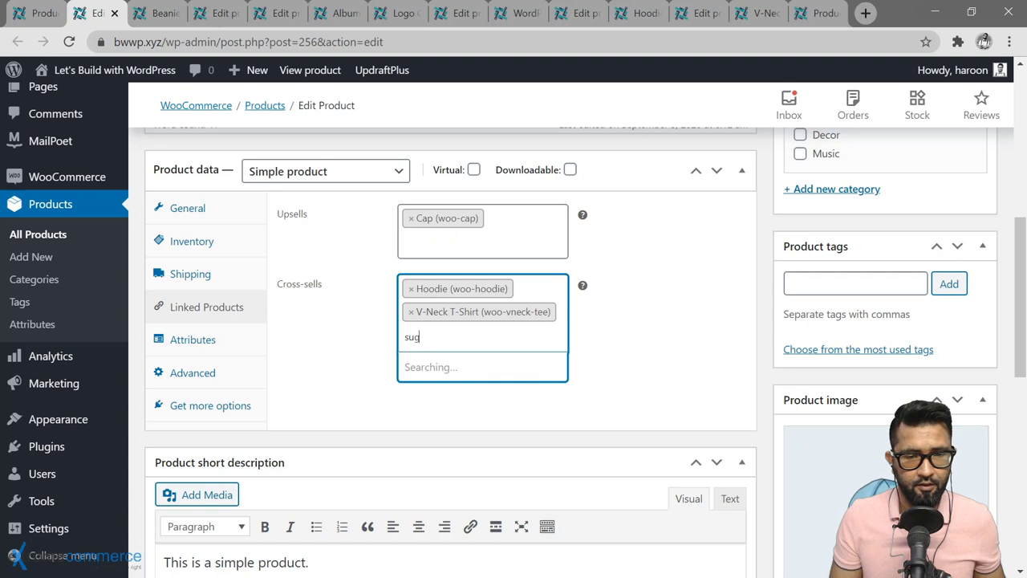
text(g)
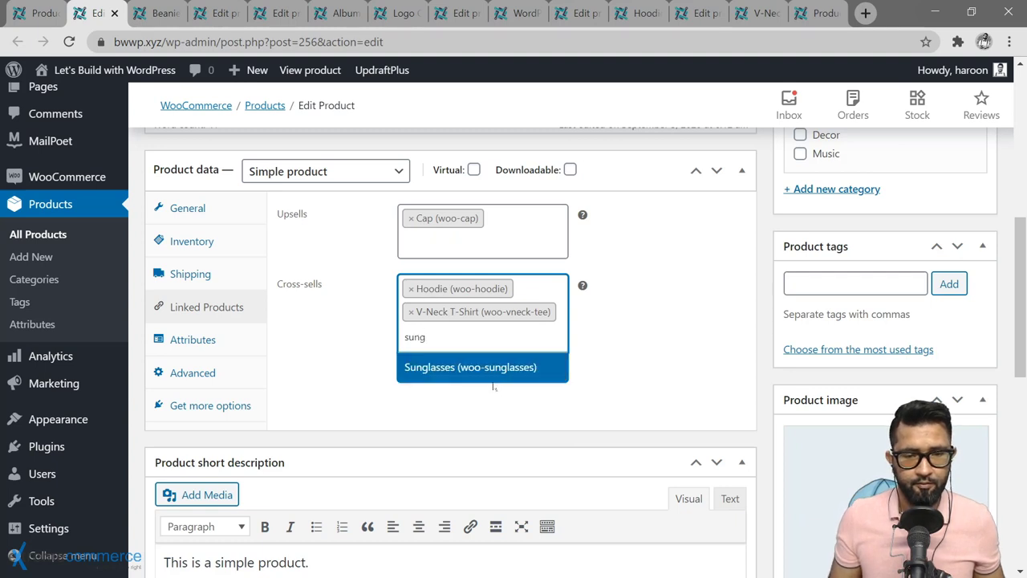
click(487, 366)
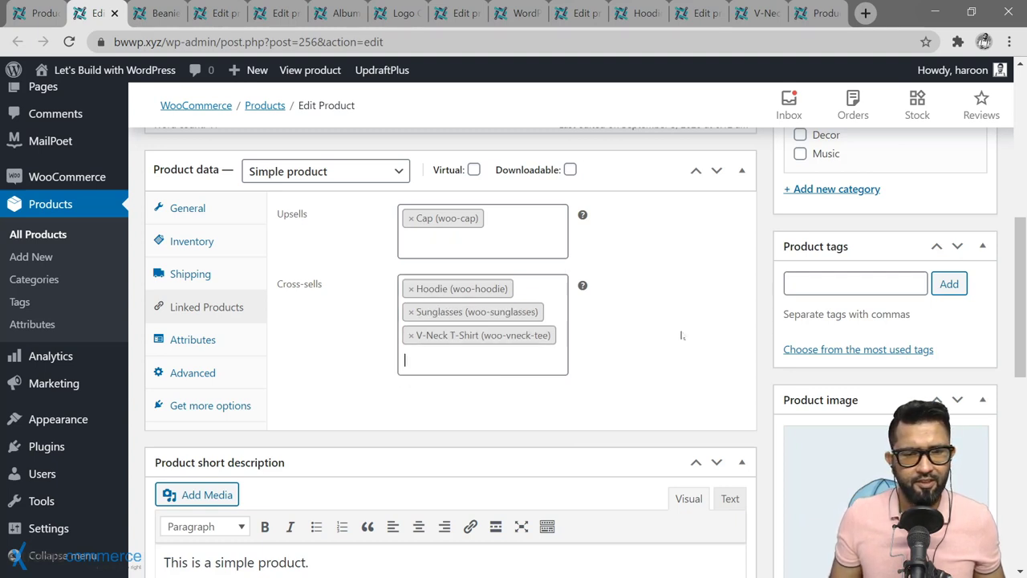
mouse_move(582, 286)
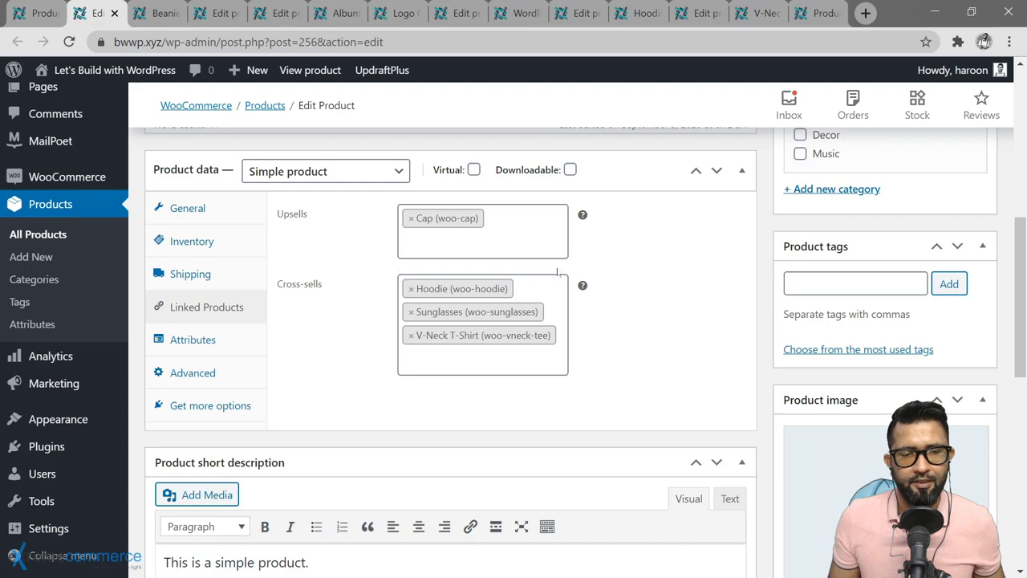
Review the products on the shop page and remove Cap from the Beanie with Logo's upsells.
click(820, 13)
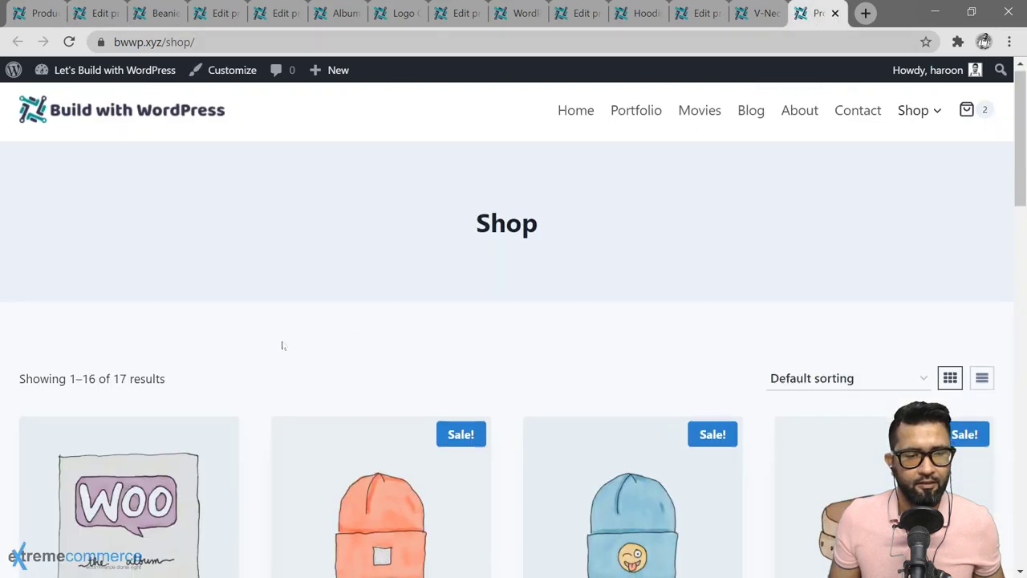
scroll(282, 346, down, 6)
scroll(160, 471, down, 2)
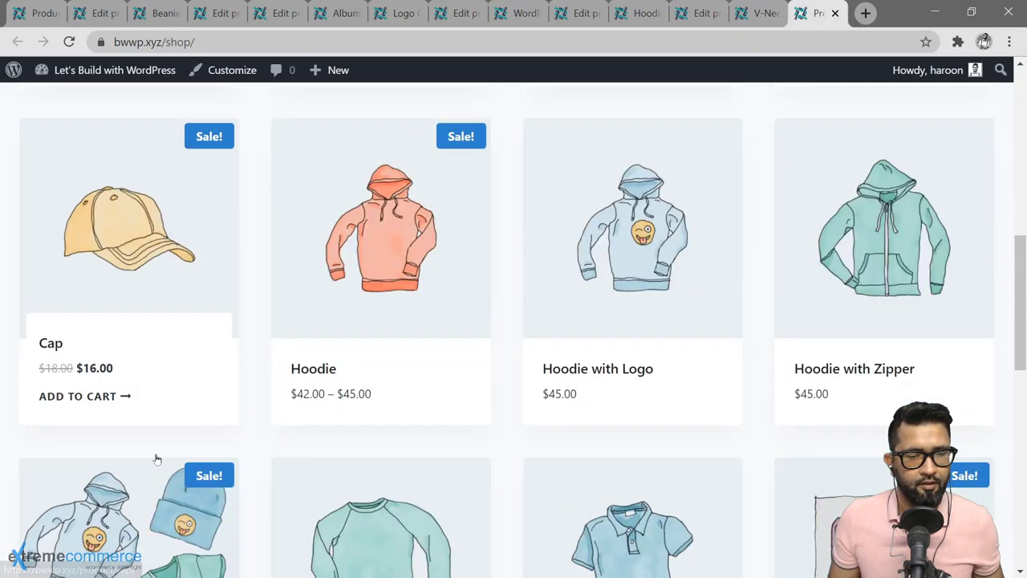
scroll(209, 365, up, 5)
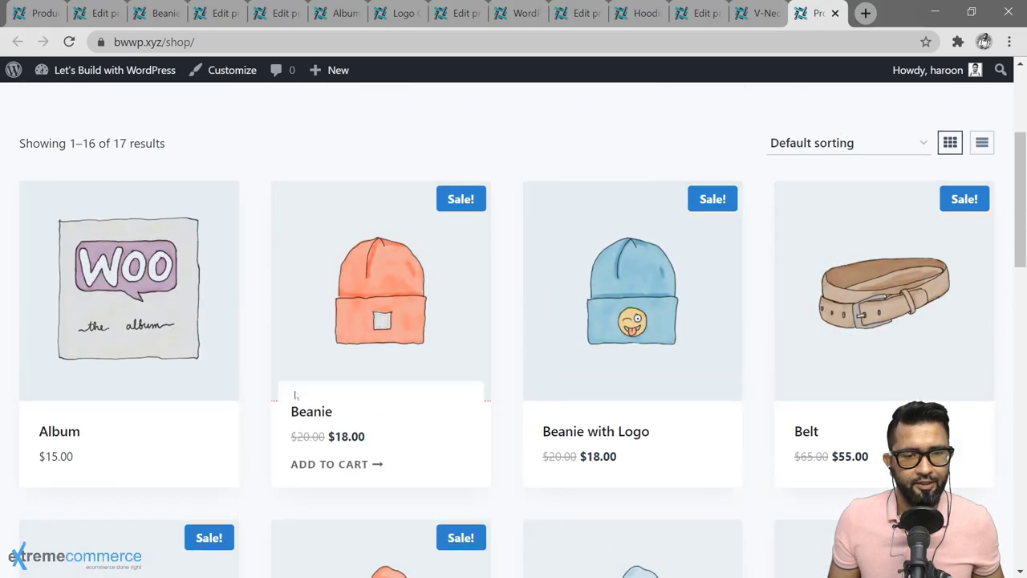
key(ctrl+2)
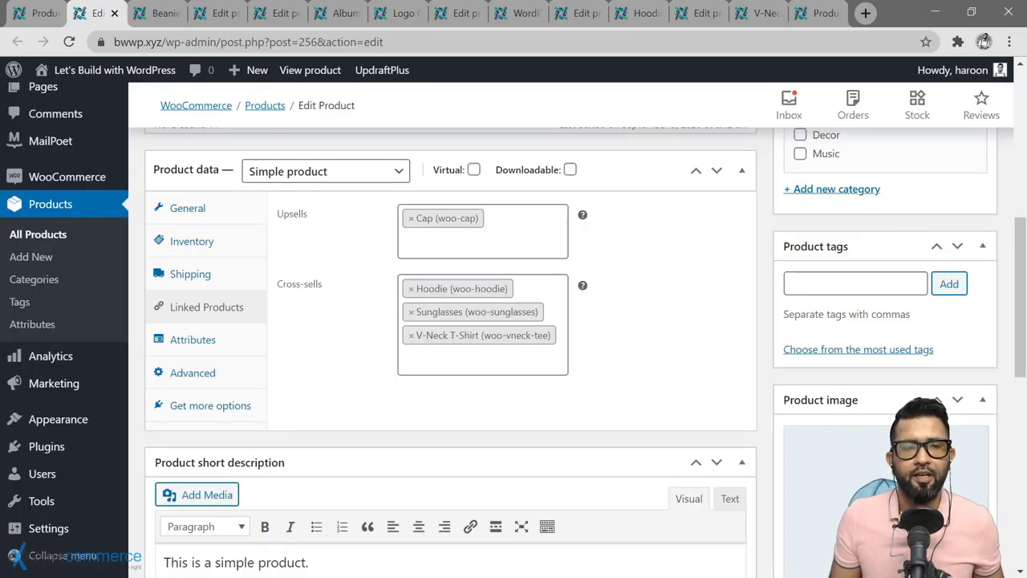
click(409, 221)
Open the Cap product from the shop page in a separate tab and start editing it.
click(816, 14)
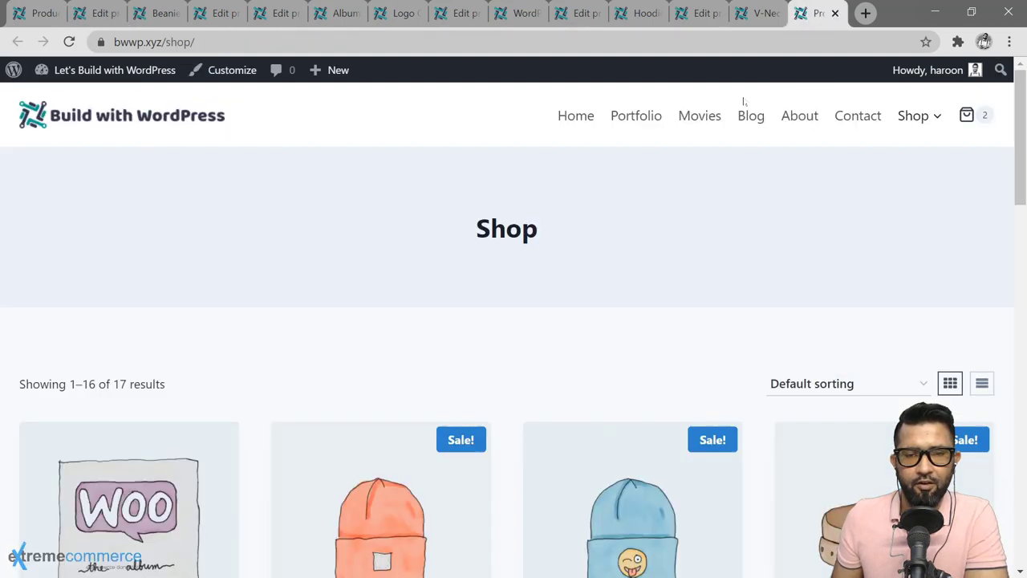
scroll(281, 434, down, 5)
scroll(190, 468, down, 2)
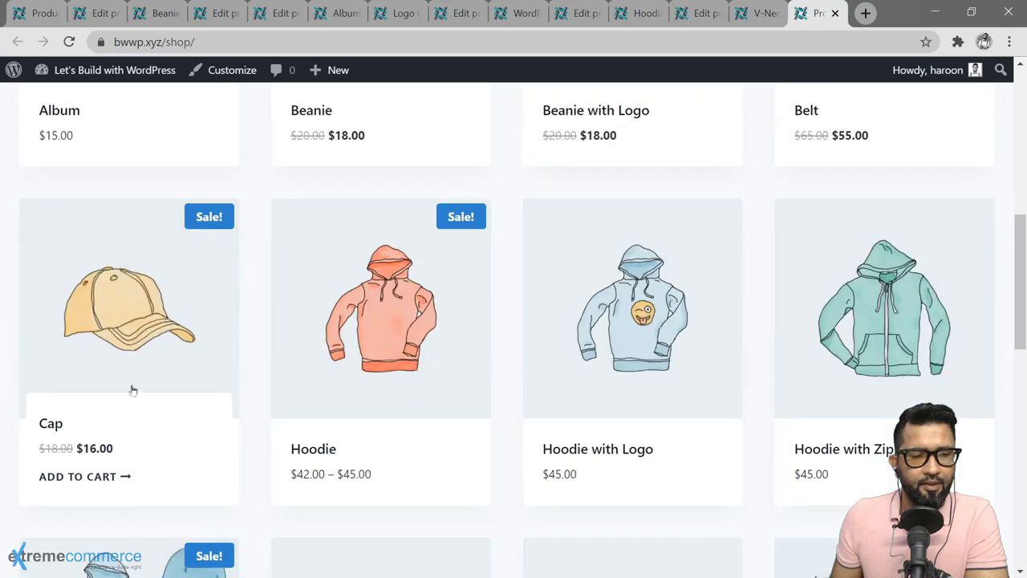
right_click(54, 425)
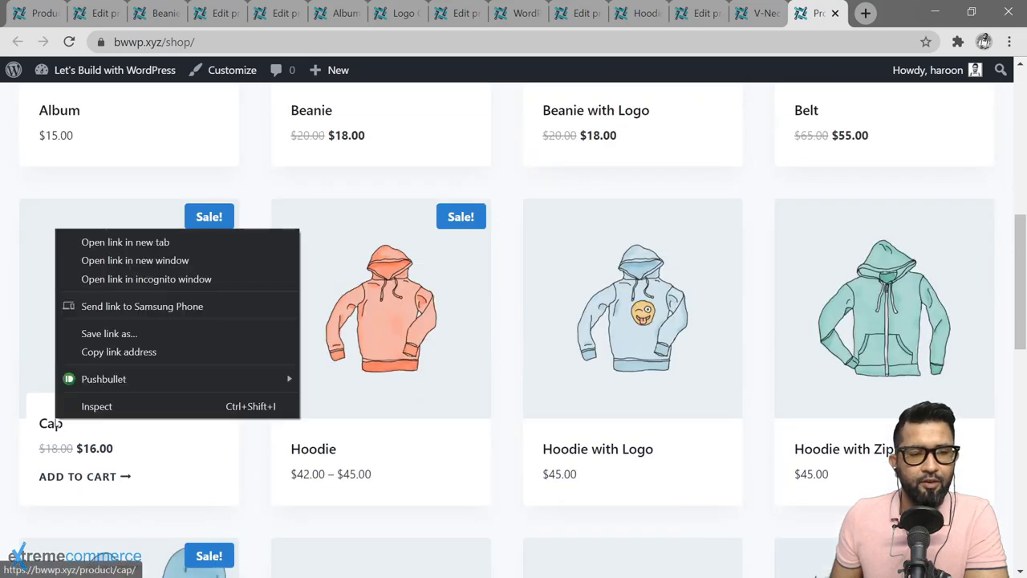
click(167, 240)
click(816, 13)
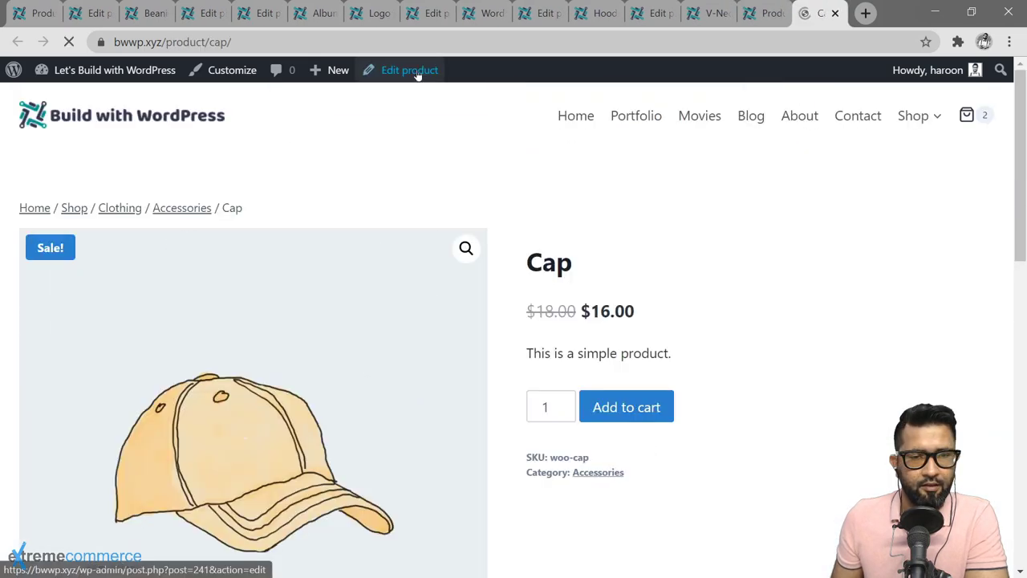
click(410, 70)
Add Beanie (woo-beanie) as an upsell in the Cap's linked products and update the product.
scroll(412, 161, down, 8)
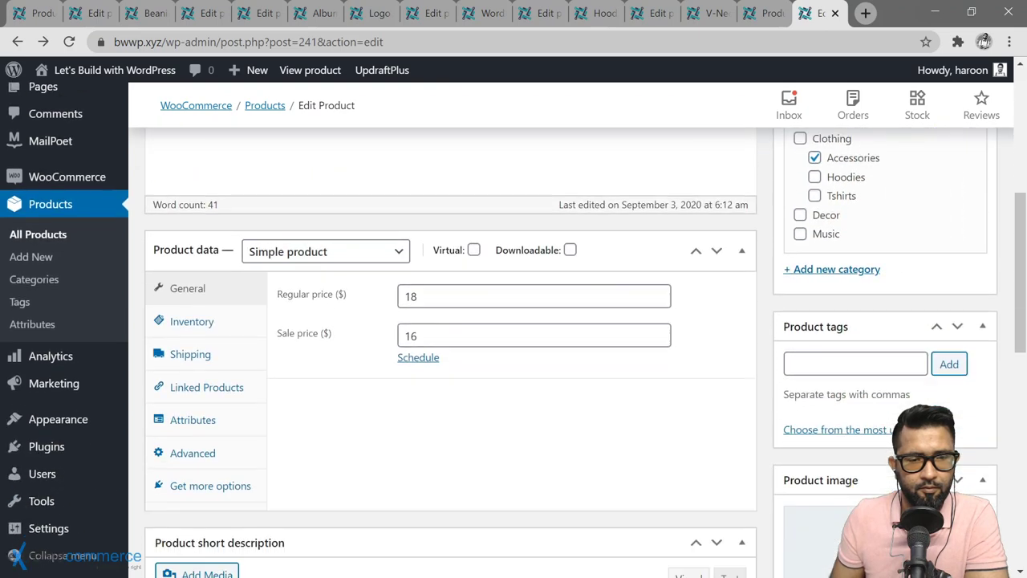
scroll(356, 255, down, 1)
click(220, 308)
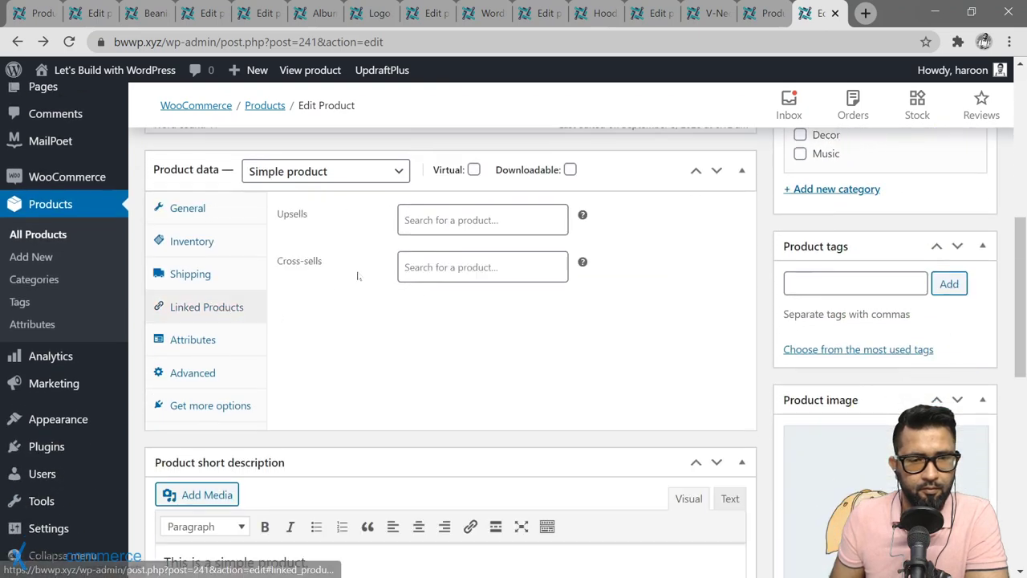
click(450, 220)
text(bean)
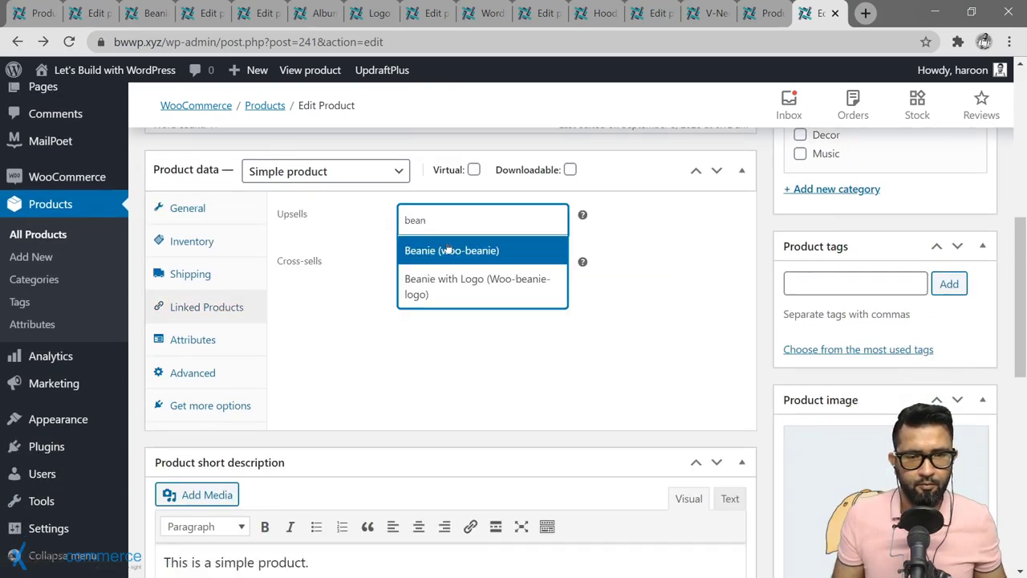
click(448, 250)
scroll(561, 321, up, 10)
click(961, 404)
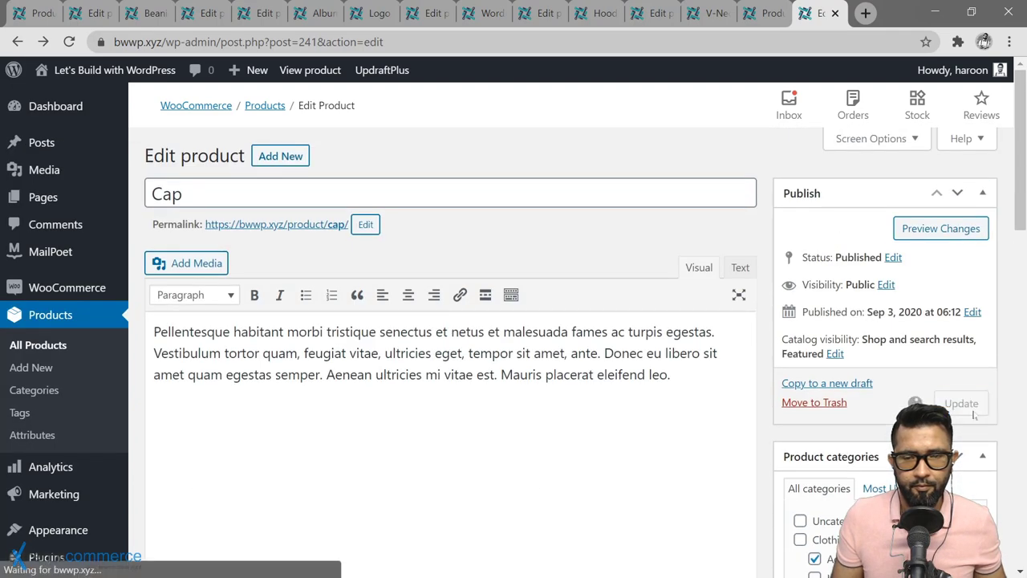
View the Cap's product page and examine its "You may also like" and "Related products" sections.
right_click(291, 280)
click(361, 294)
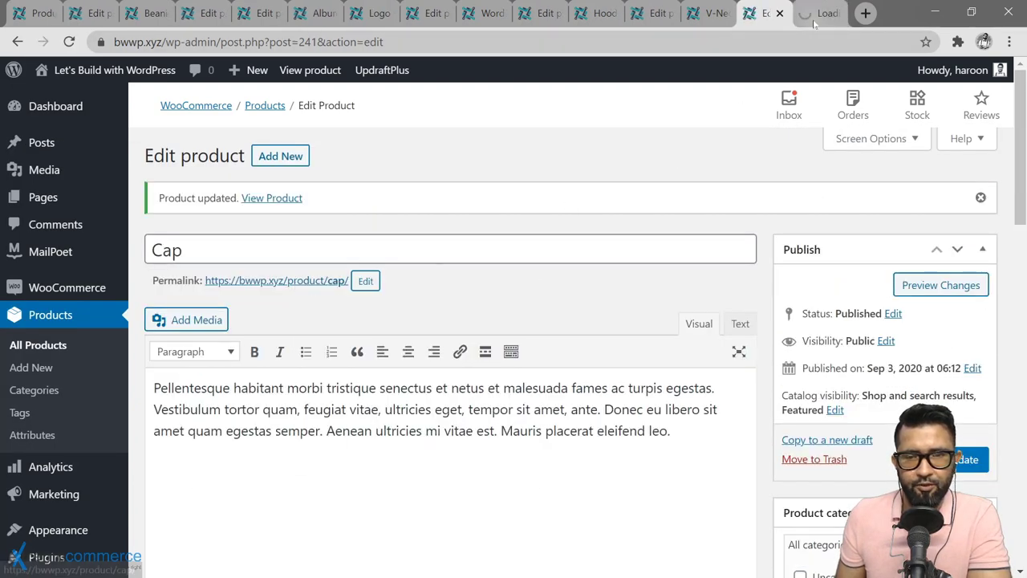
click(815, 18)
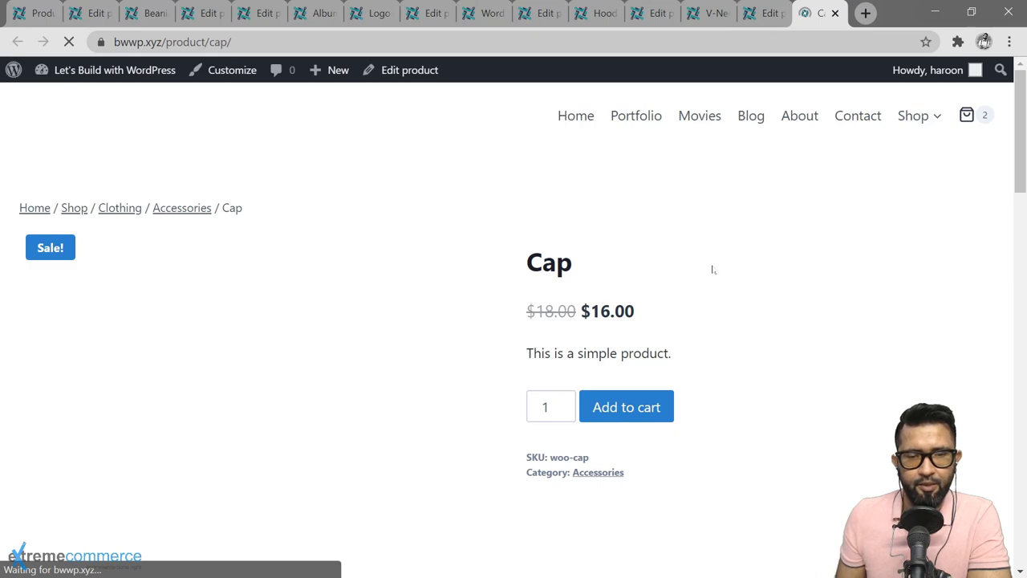
scroll(711, 268, down, 5)
scroll(406, 291, down, 1)
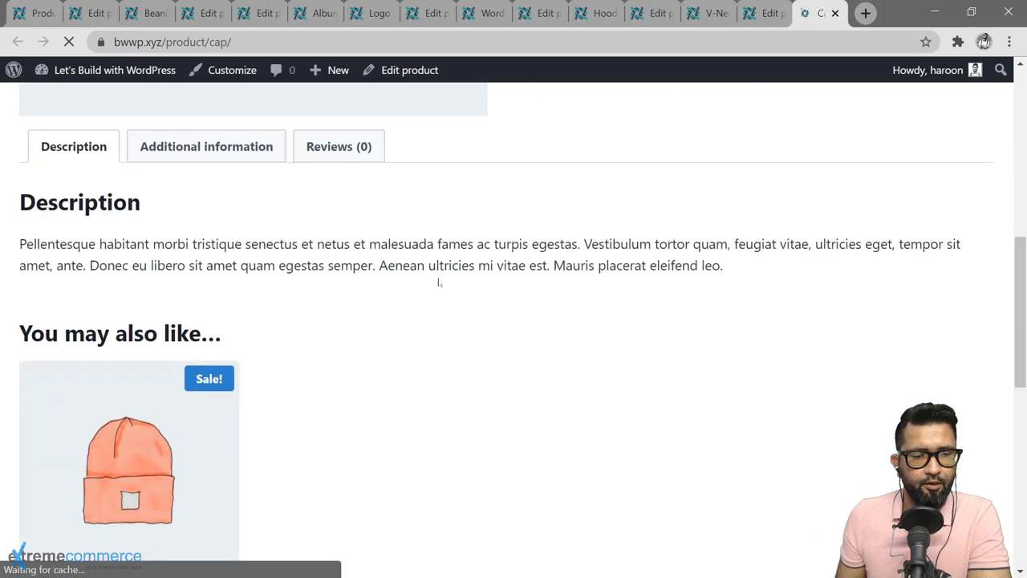
scroll(439, 283, down, 3)
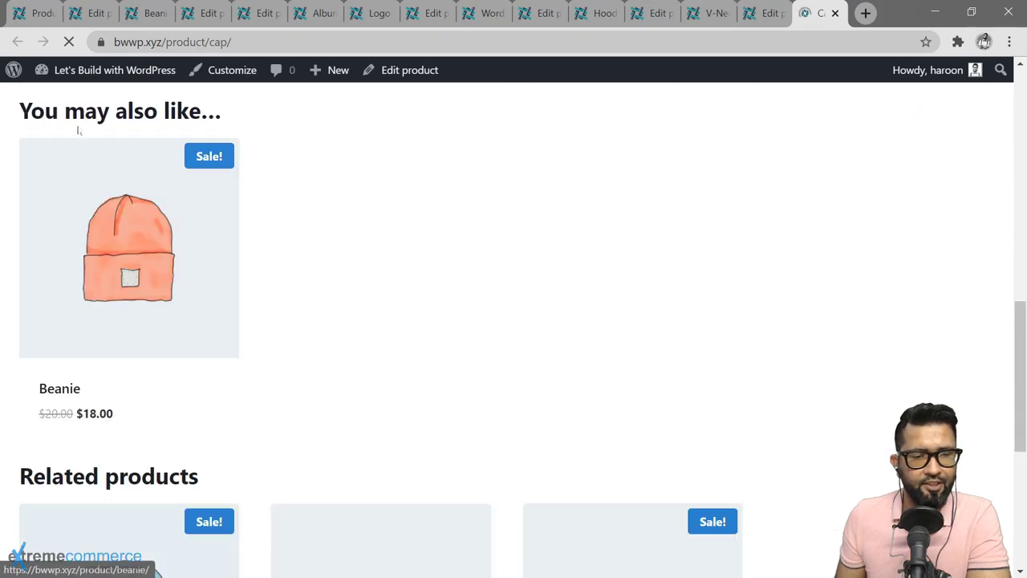
scroll(299, 350, down, 4)
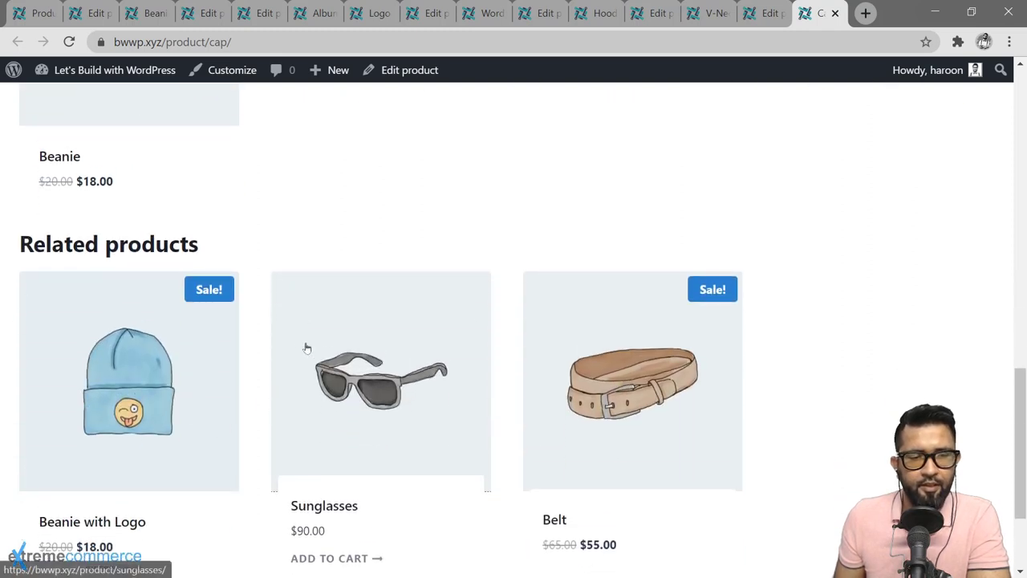
scroll(249, 364, down, 1)
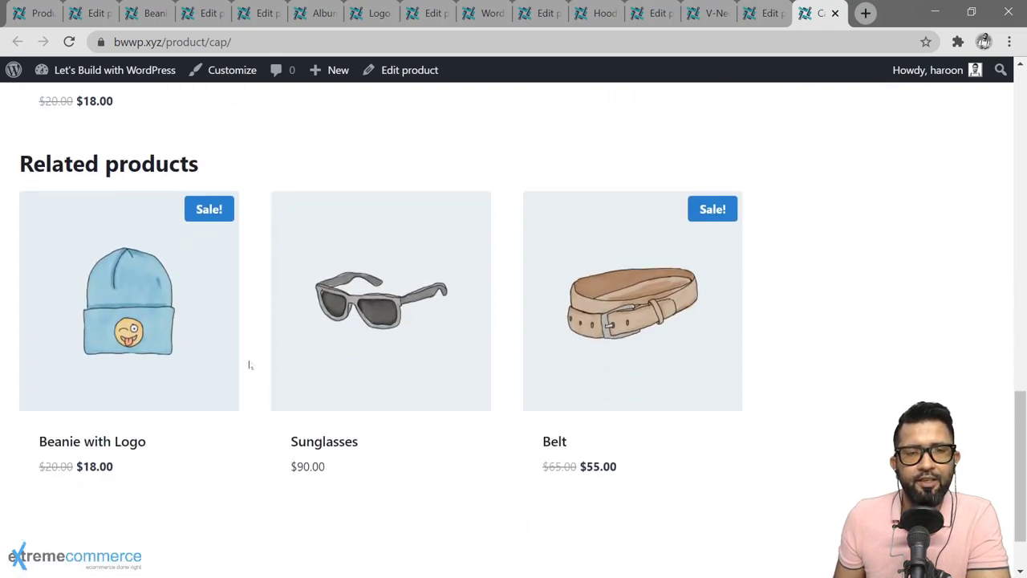
scroll(249, 365, up, 10)
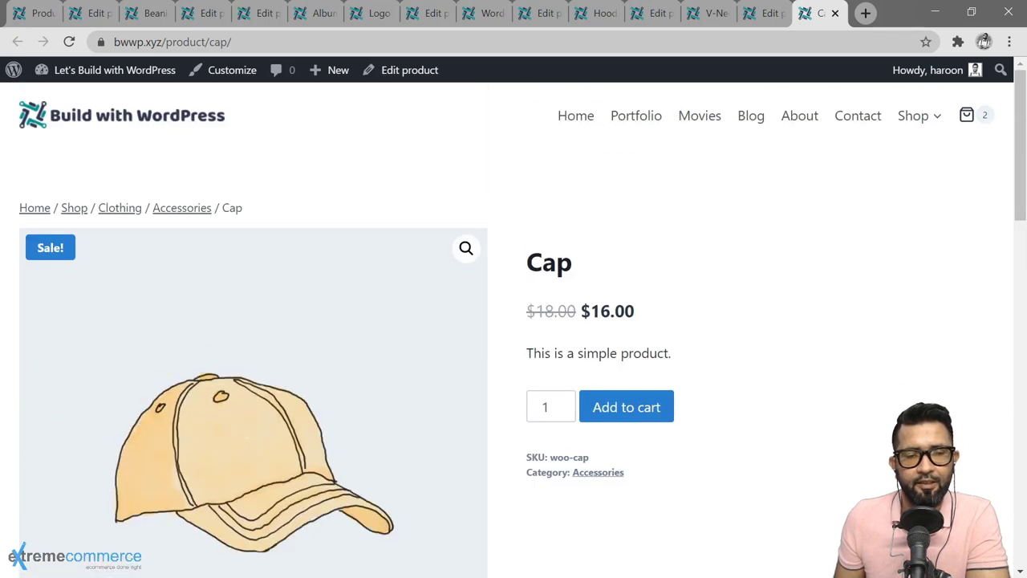
Check the assigned product category and tags in the Cap's product editor.
key(ctrl+shift+Tab)
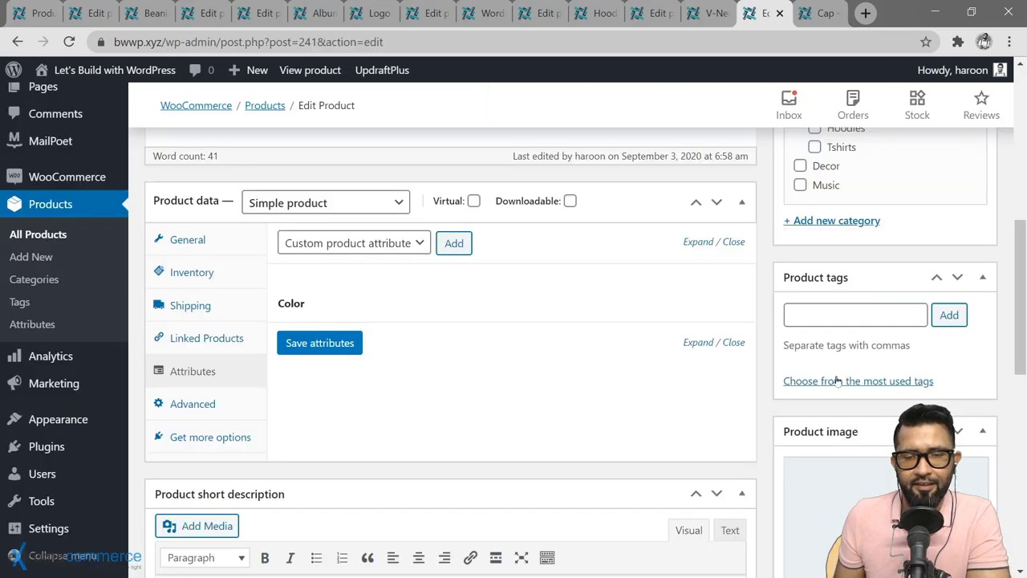
scroll(836, 380, down, 1)
scroll(835, 377, up, 3)
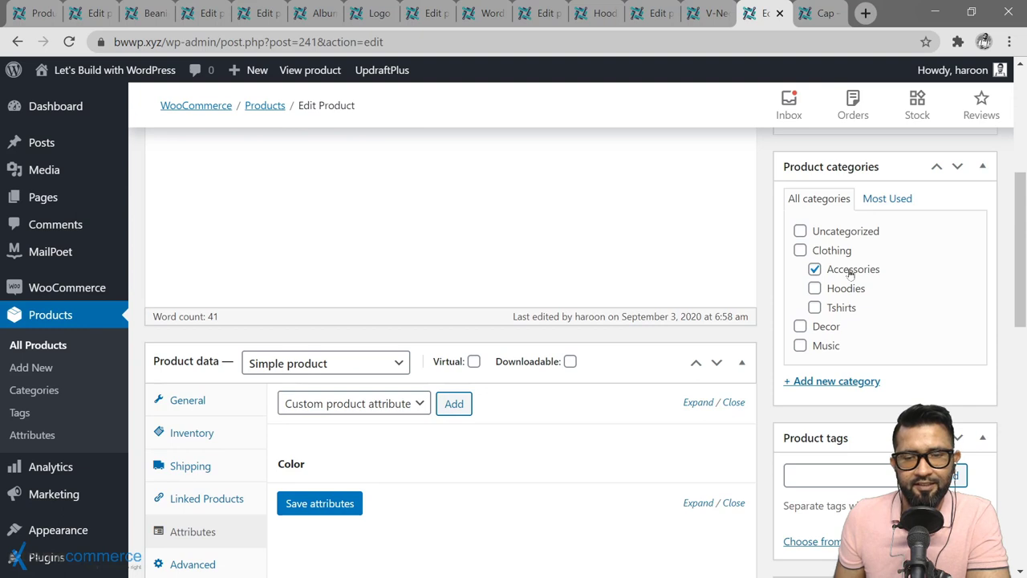
Examine the Color attribute's values and visibility option in the Beanie with Logo's attribute settings.
click(88, 14)
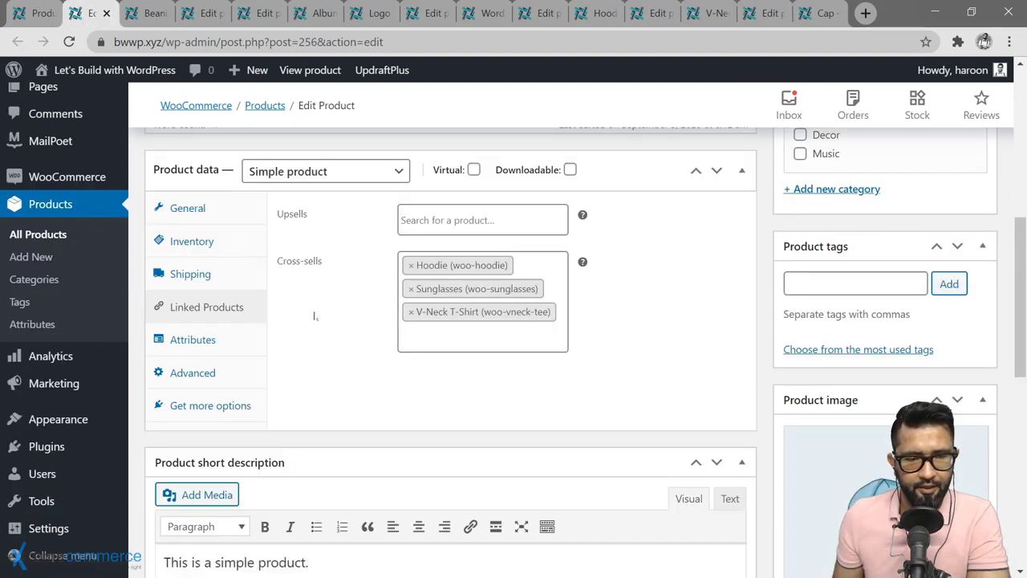
click(232, 339)
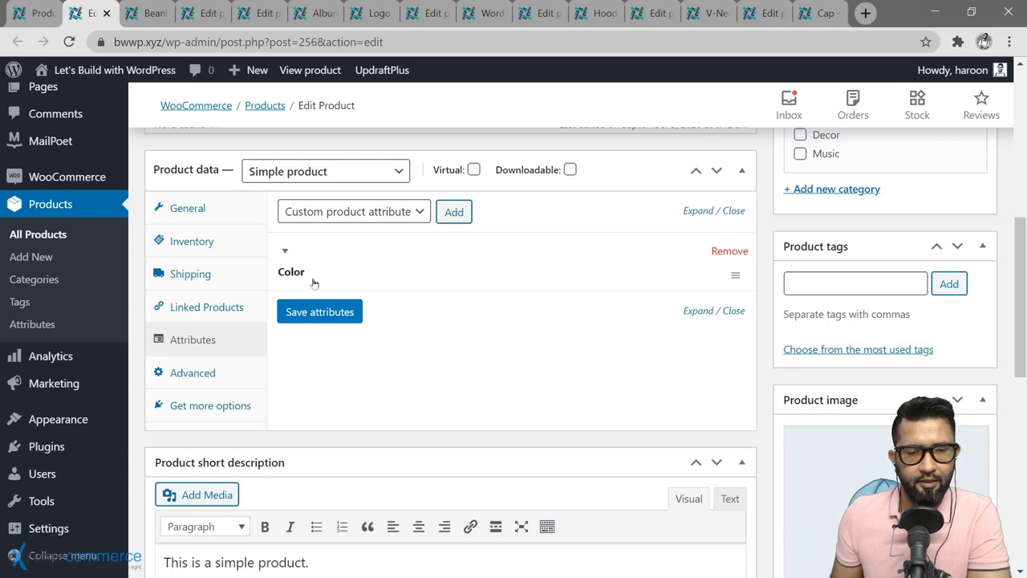
click(734, 276)
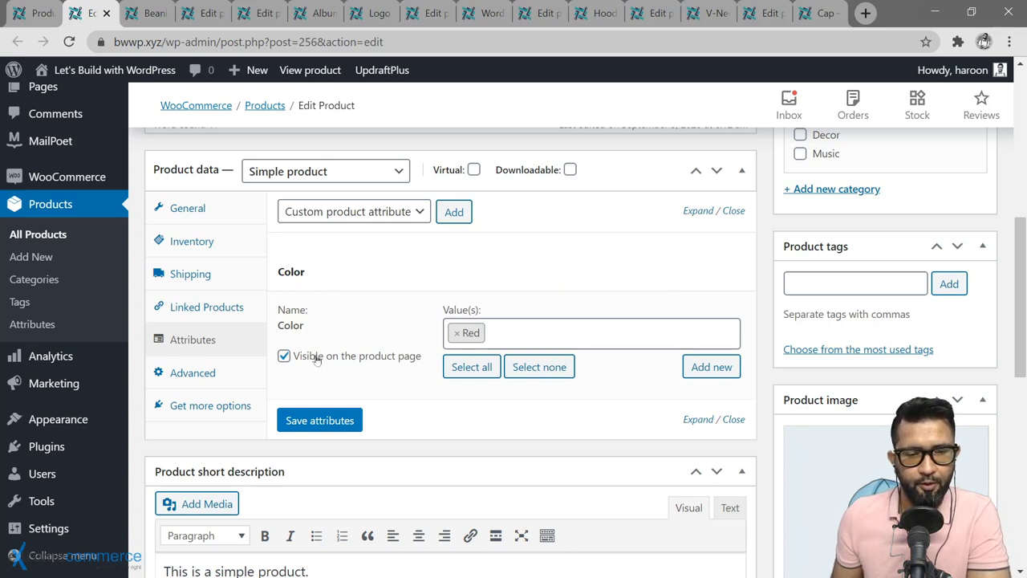
Examine the additional information shown on the Beanie with Logo's product page.
click(140, 20)
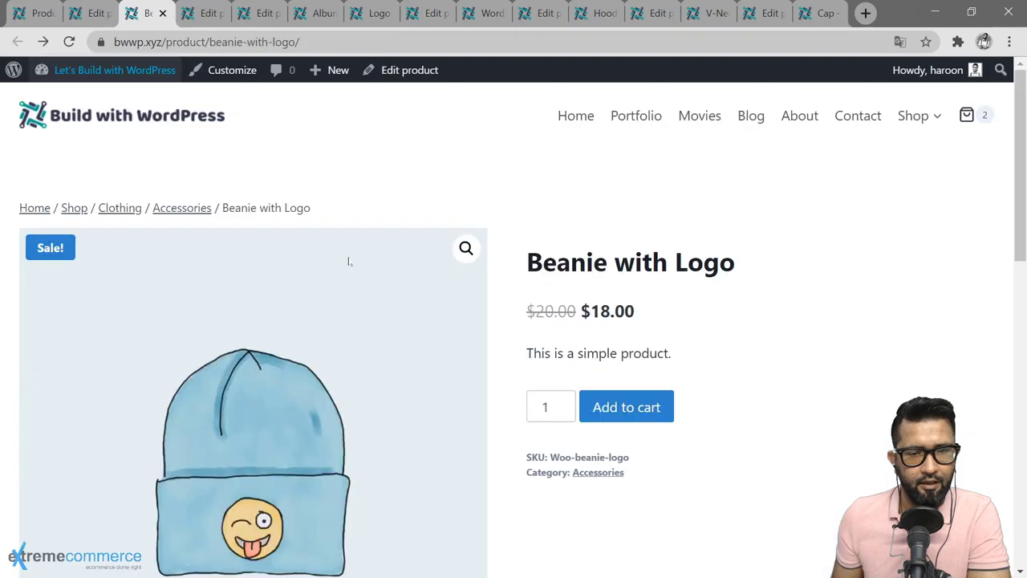
scroll(516, 383, down, 2)
scroll(514, 382, down, 4)
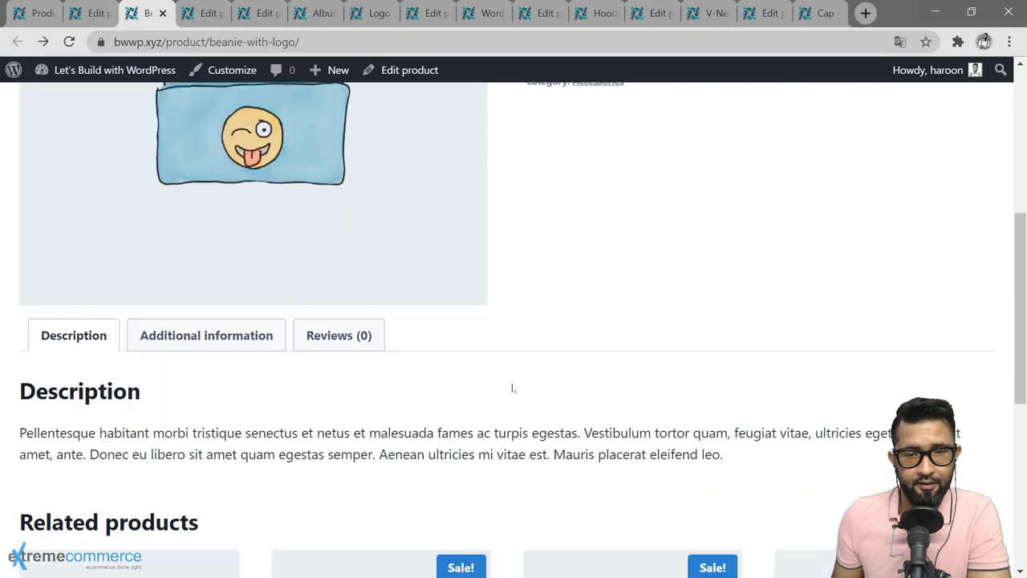
click(218, 254)
scroll(218, 255, up, 1)
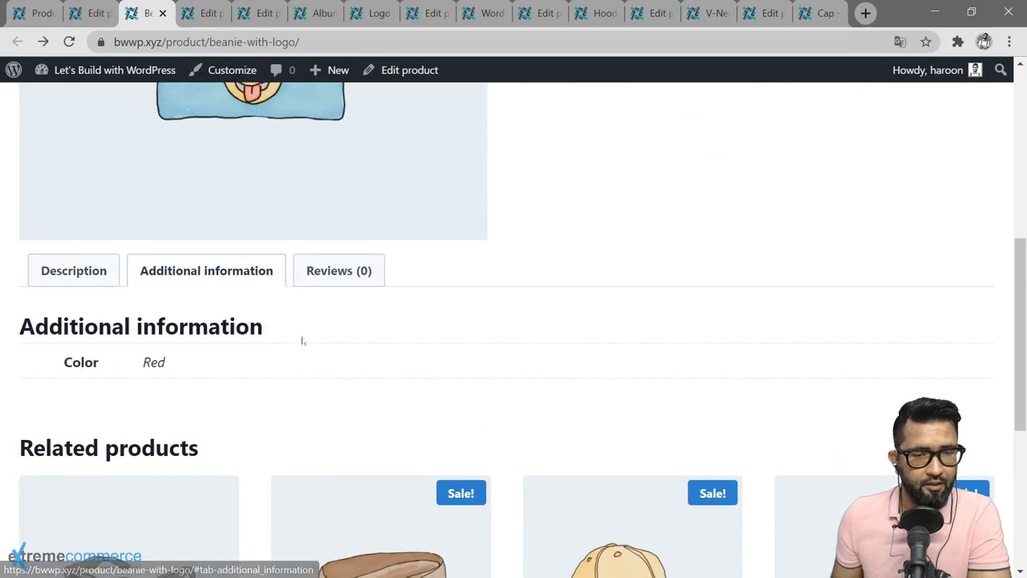
scroll(300, 337, down, 2)
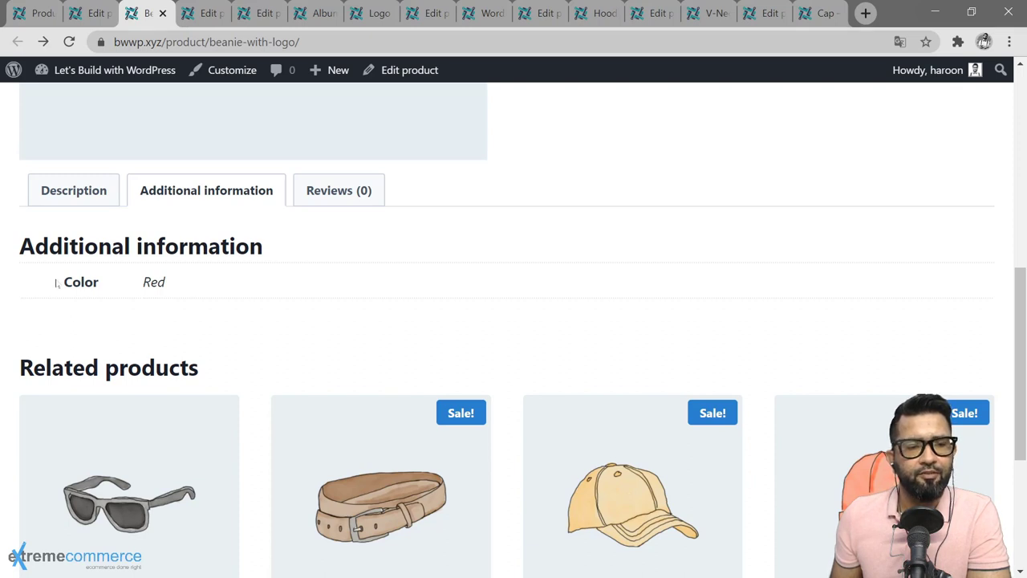
Add a custom attribute named Material with the value Cotton to the Beanie with Logo and save the attributes.
click(93, 13)
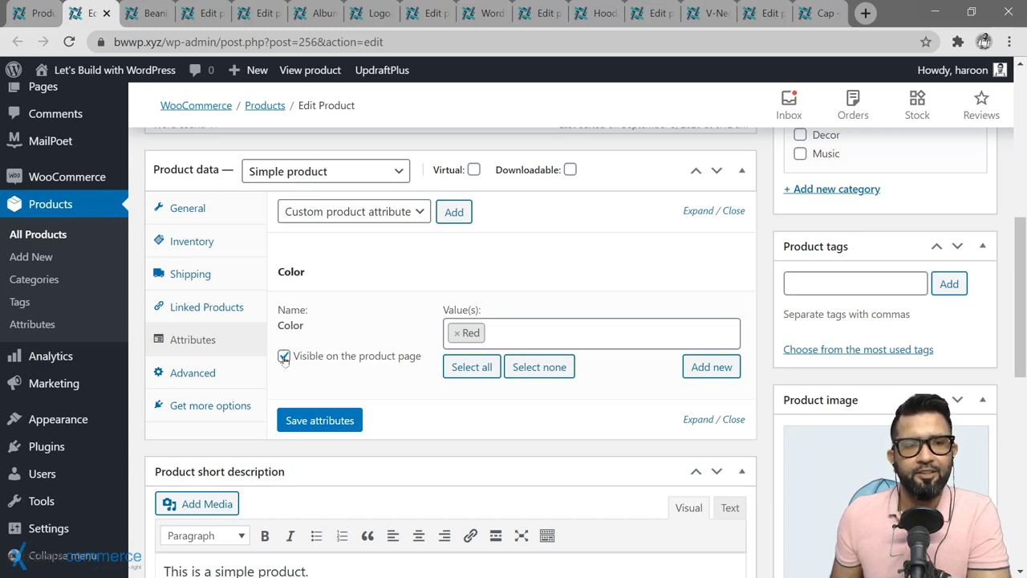
click(353, 211)
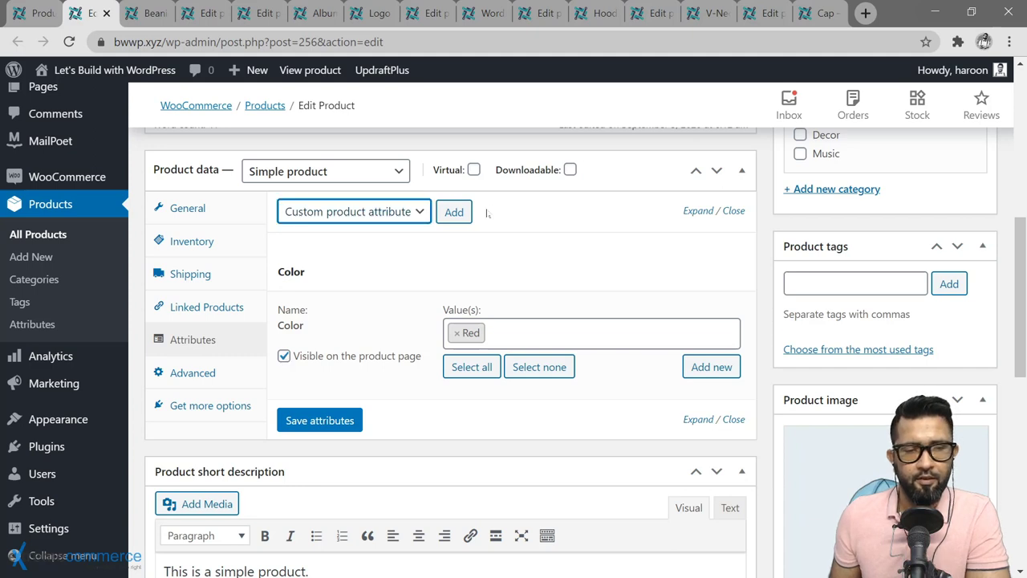
click(453, 214)
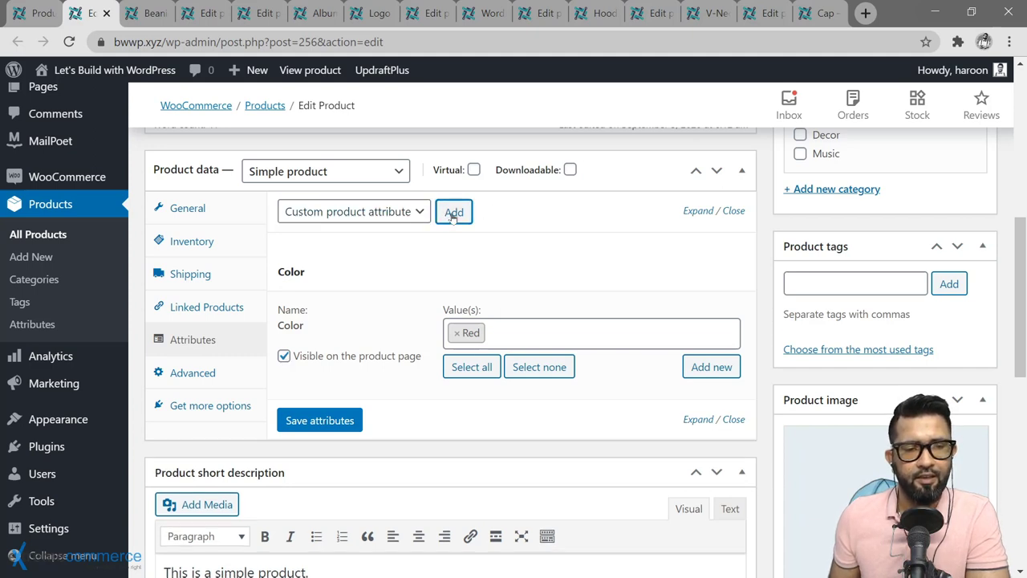
scroll(416, 442, down, 2)
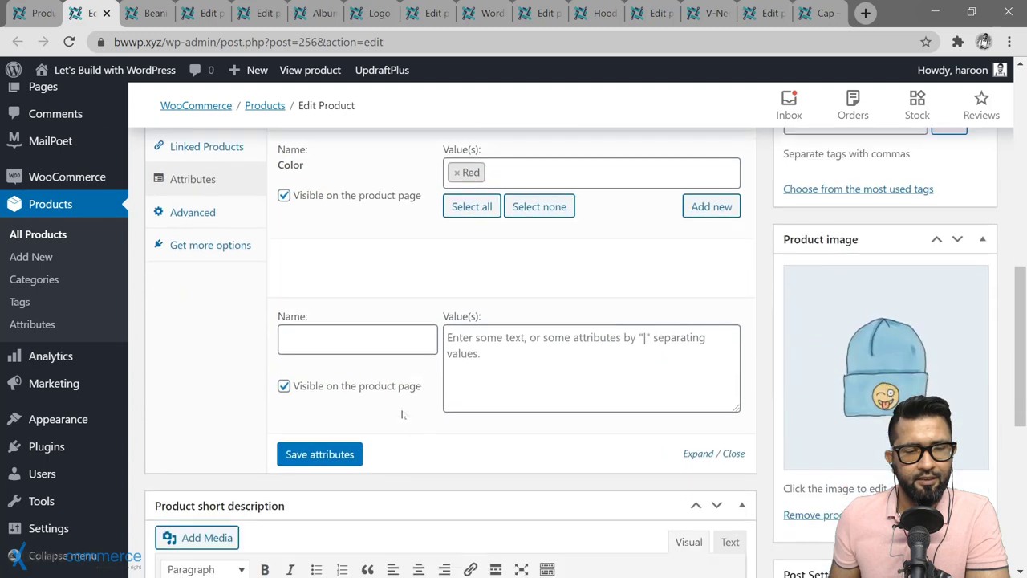
click(366, 345)
text(Ma)
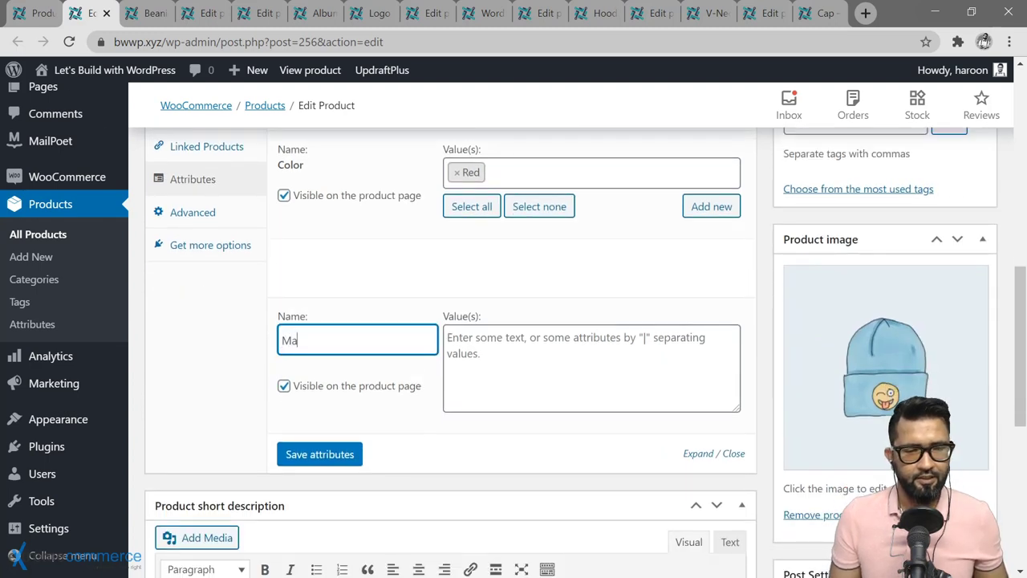
text(terial)
key(Tab)
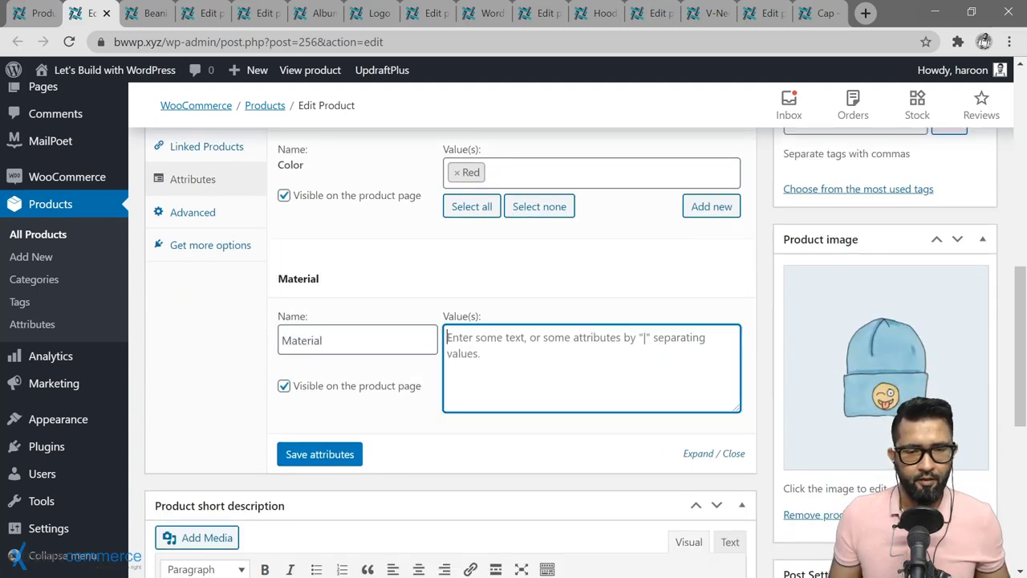
text(Cotton)
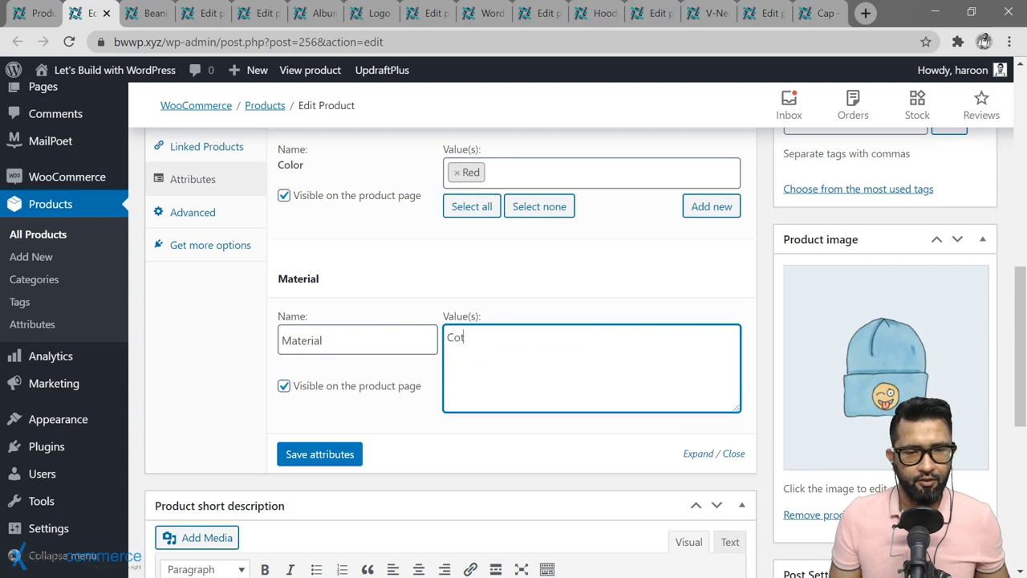
click(334, 455)
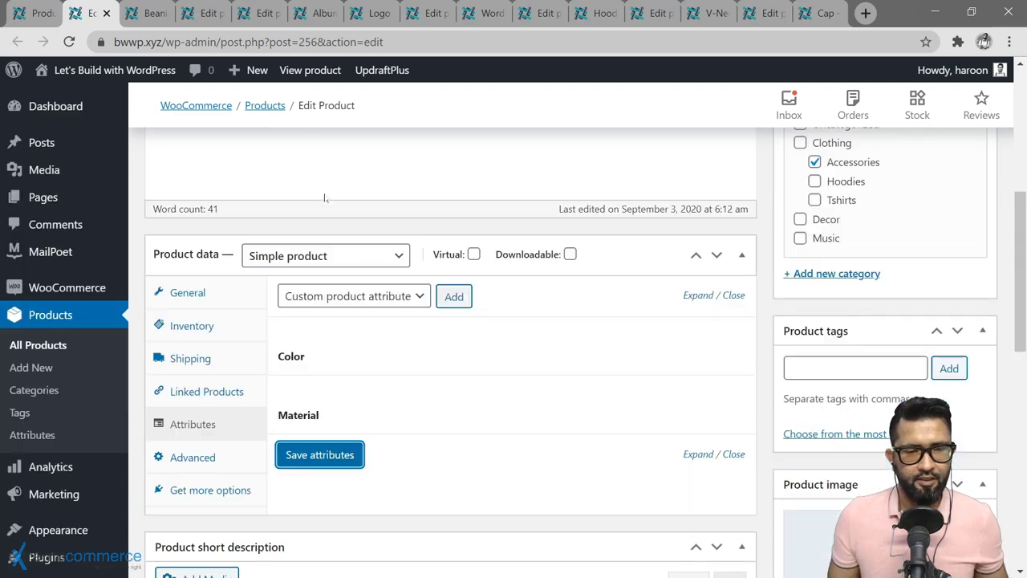
Reload the Beanie with Logo's product page and check its additional information for the new attribute.
key(ctrl+Tab)
click(69, 42)
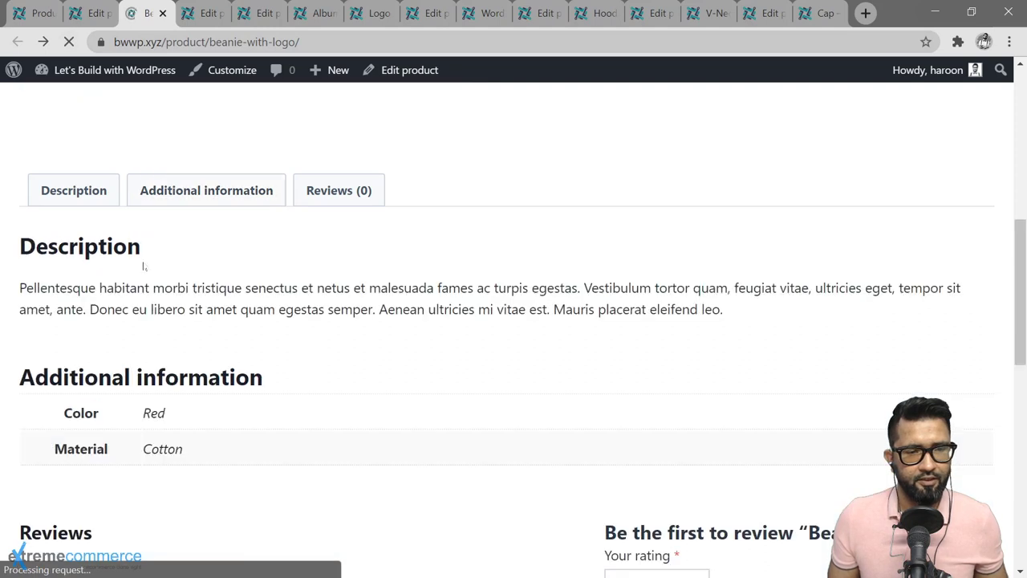
click(185, 197)
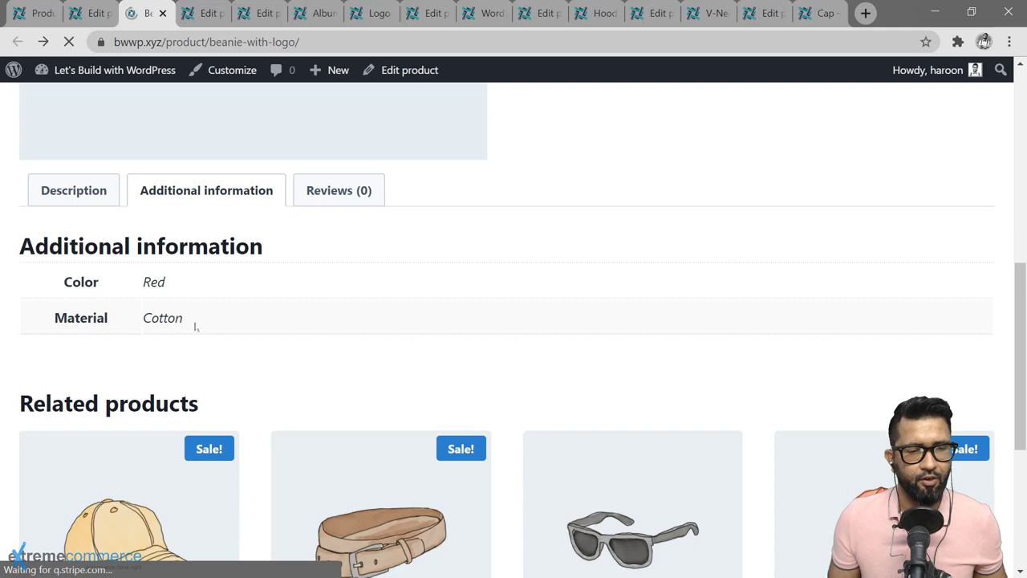
Examine the Beanie with Logo's advanced settings and the recommended extensions in its product data.
key(ctrl+shift+Tab)
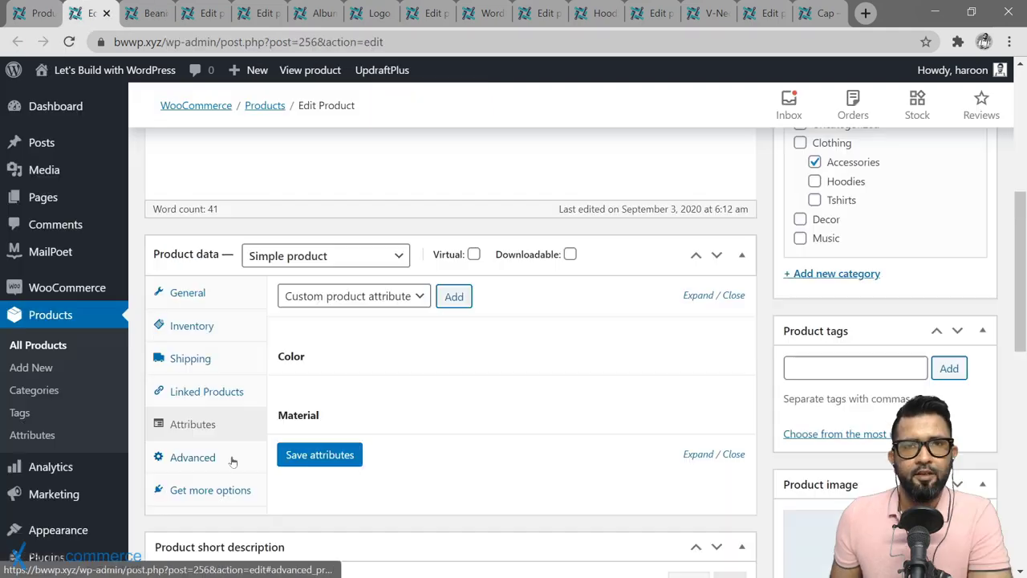
click(231, 460)
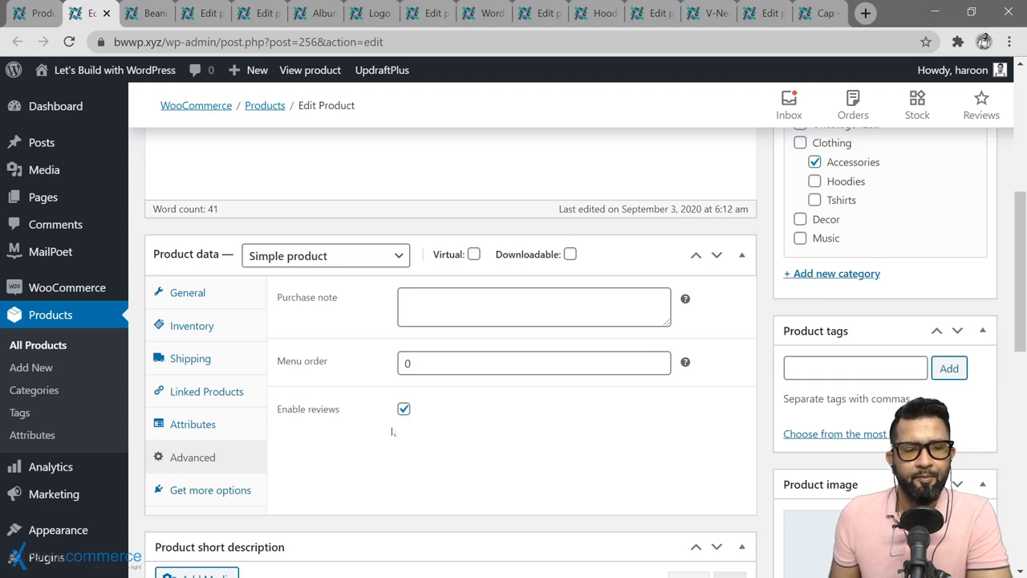
click(211, 497)
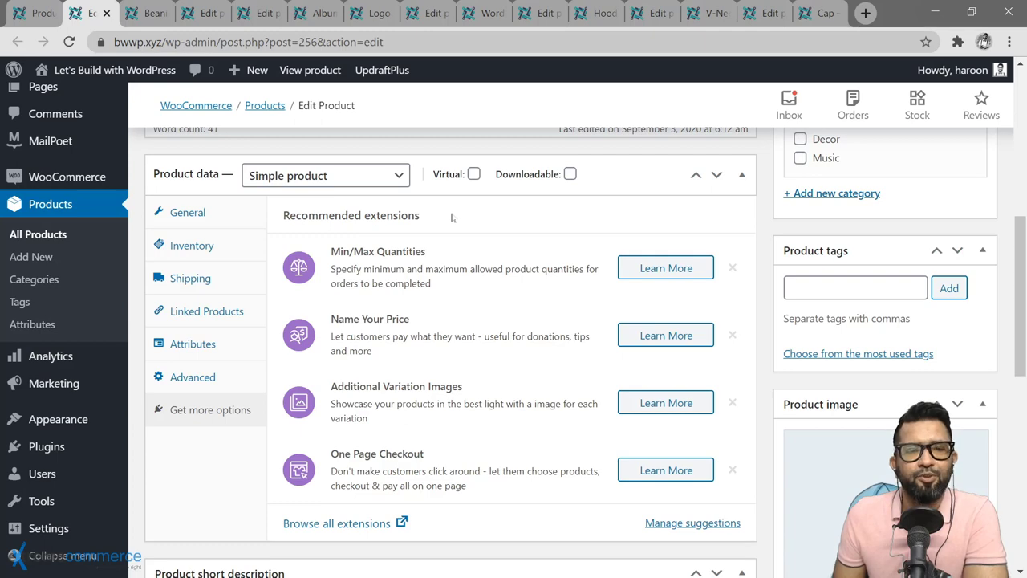
Examine the inventory and linked products settings of the Logo Collection grouped product.
click(197, 18)
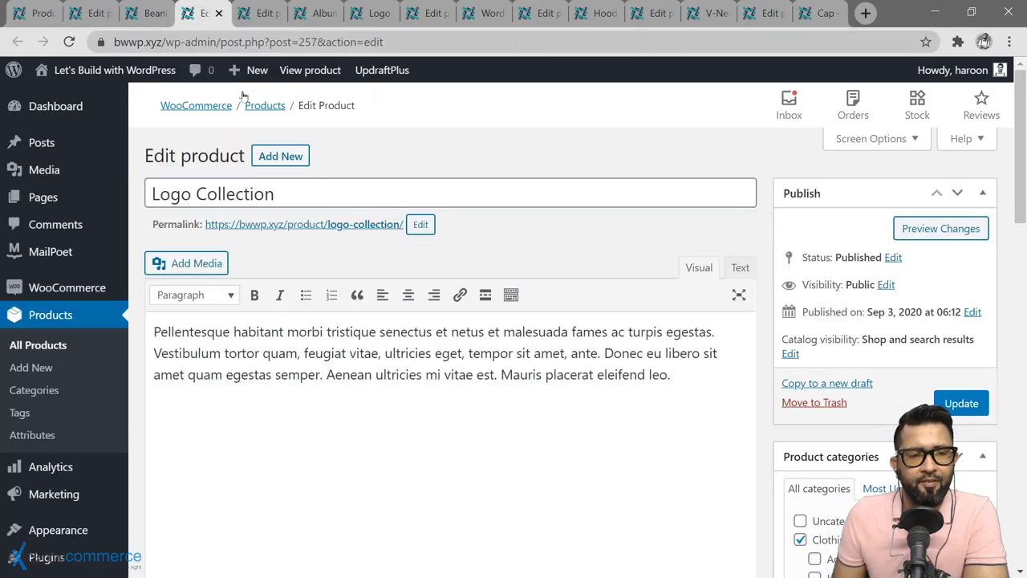
scroll(146, 221, down, 5)
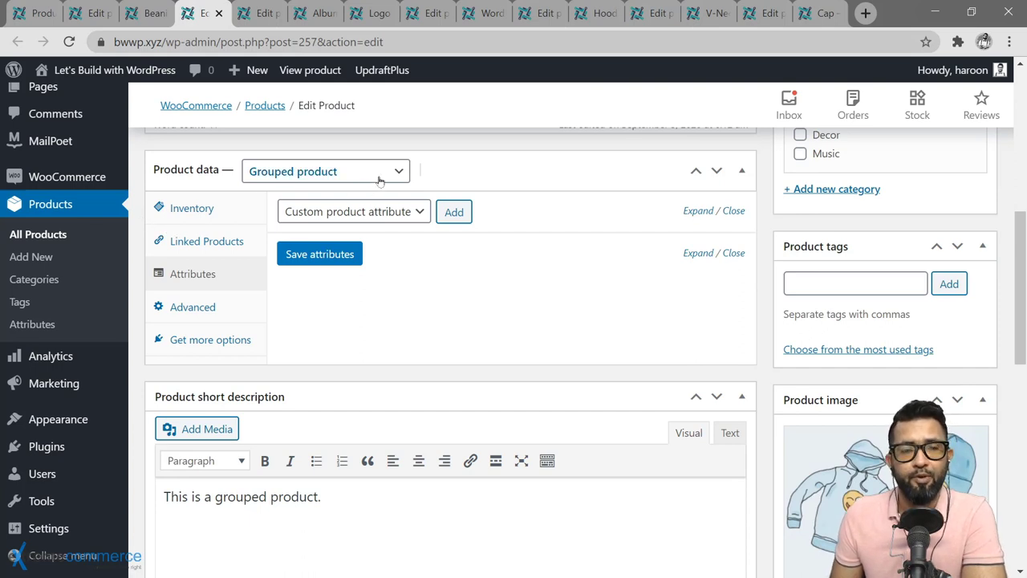
click(247, 211)
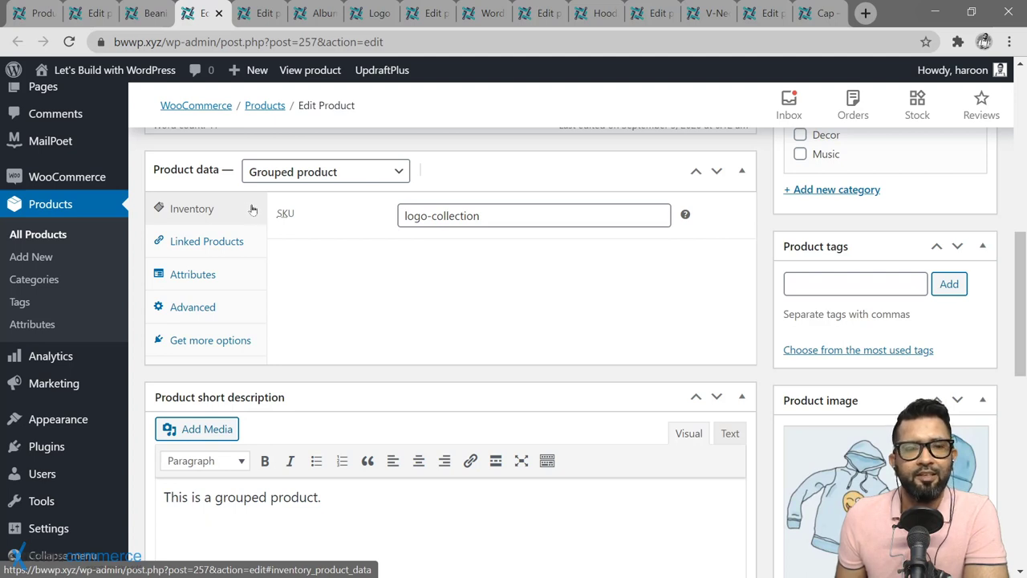
click(246, 241)
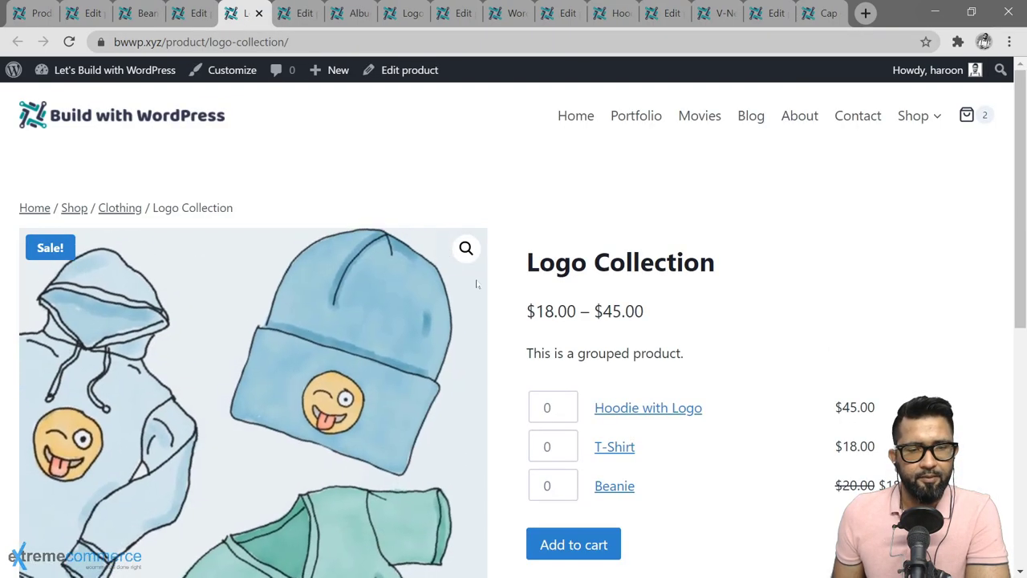
Add 1 Hoodie with Logo, 1 T-Shirt and 2 Beanies to the cart from the Logo Collection product page.
scroll(669, 268, down, 2)
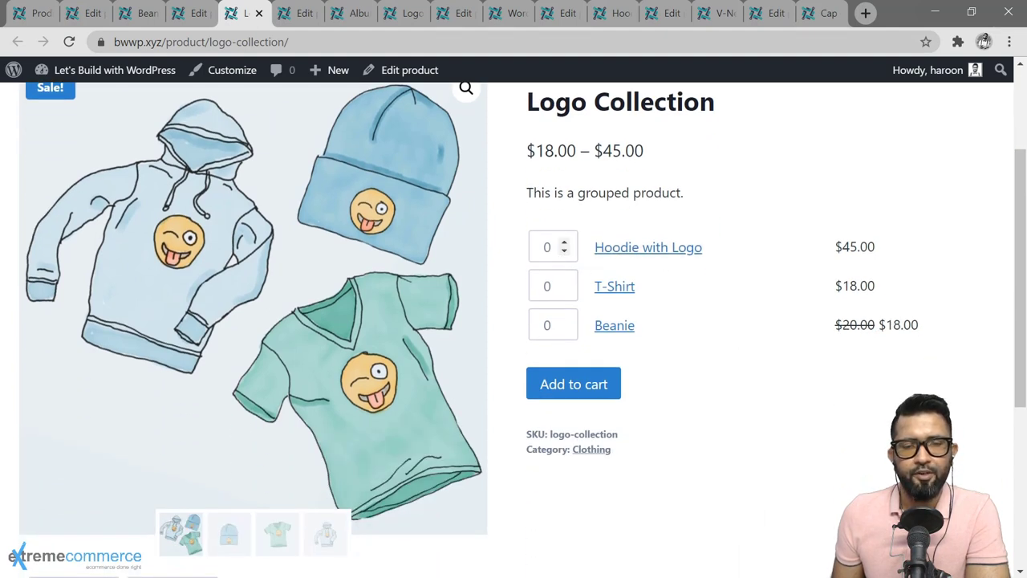
click(564, 243)
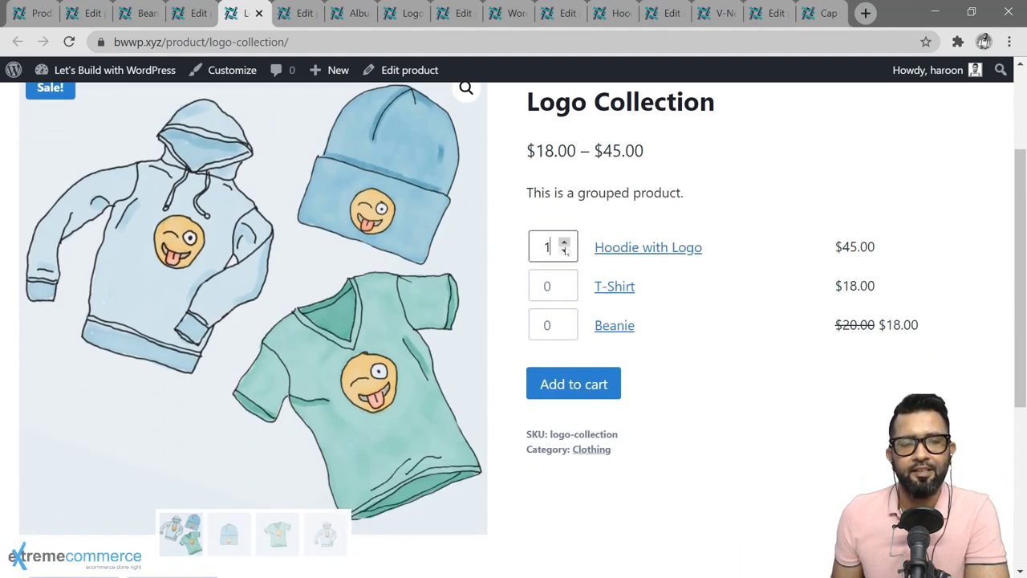
click(564, 281)
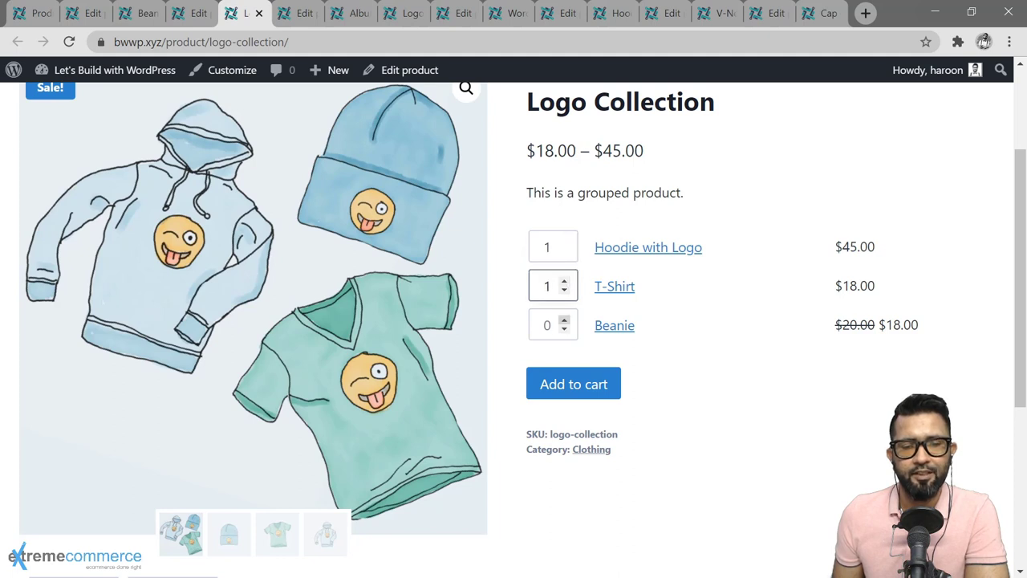
click(564, 321)
click(564, 320)
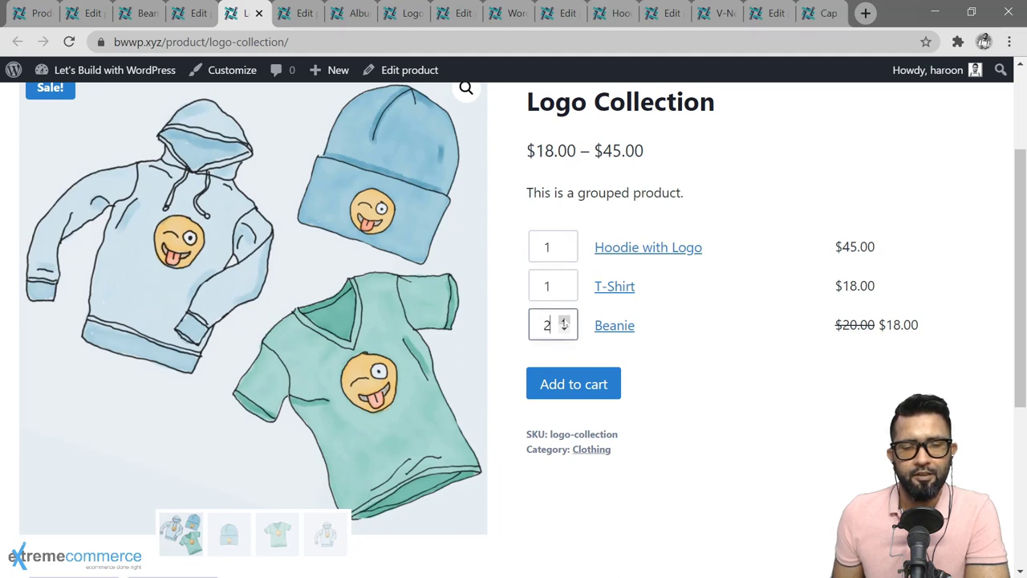
click(578, 386)
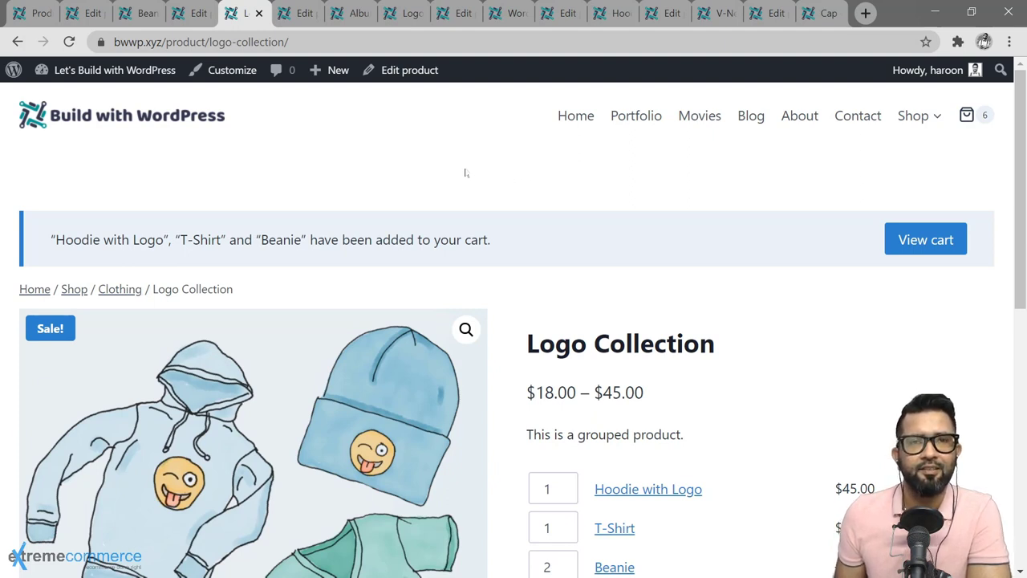
Examine the Virtual and Downloadable options in the Album's product data.
click(298, 13)
scroll(443, 232, down, 7)
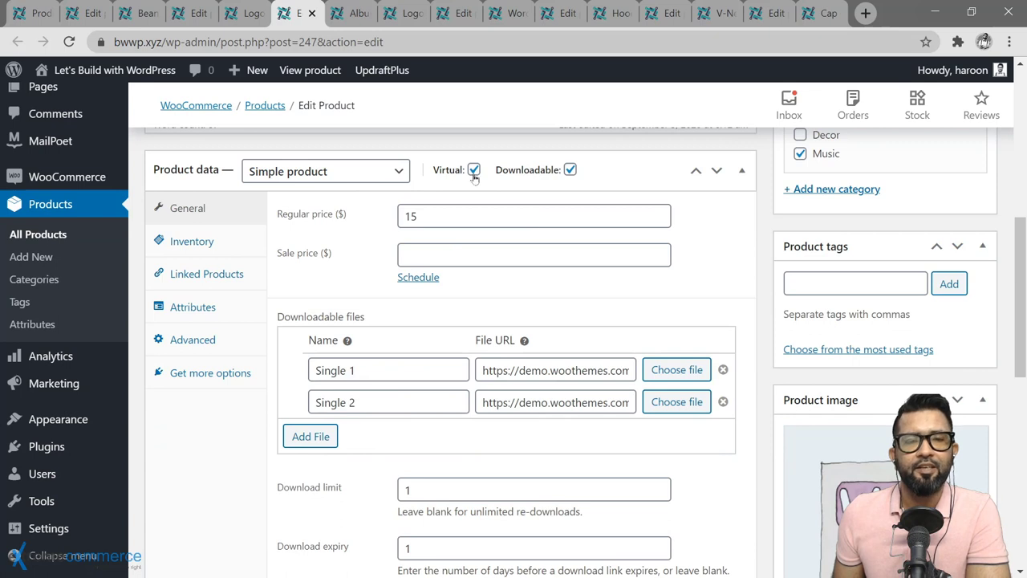
mouse_move(474, 174)
mouse_move(570, 178)
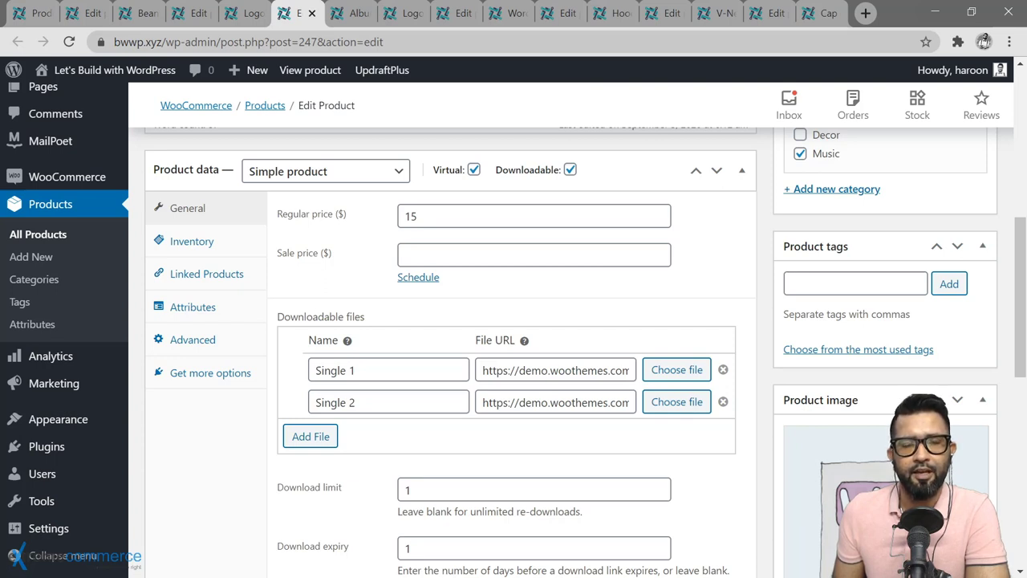
Add an empty downloadable file entry to the Album and view its file upload option without choosing a file.
click(313, 437)
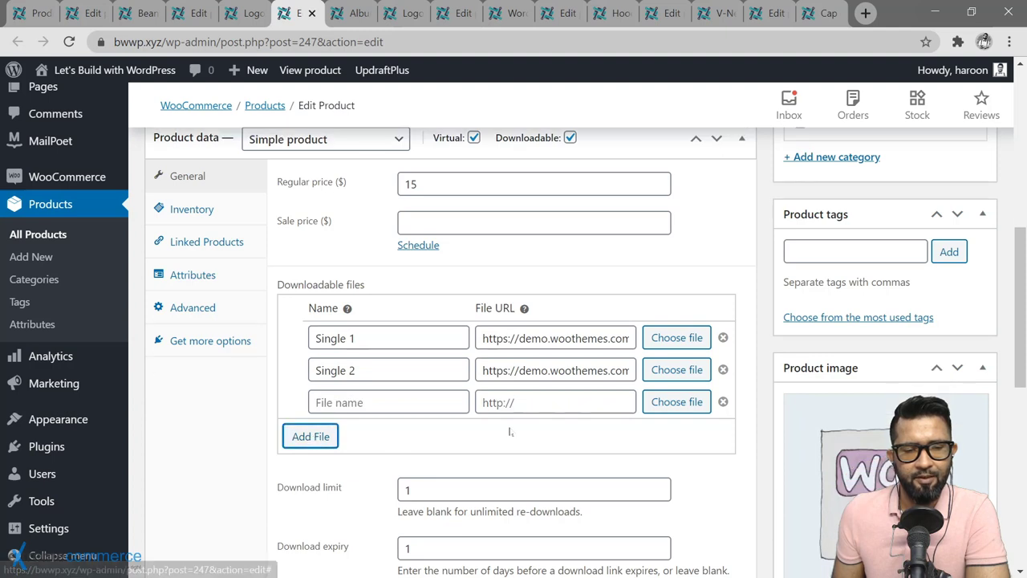
click(388, 402)
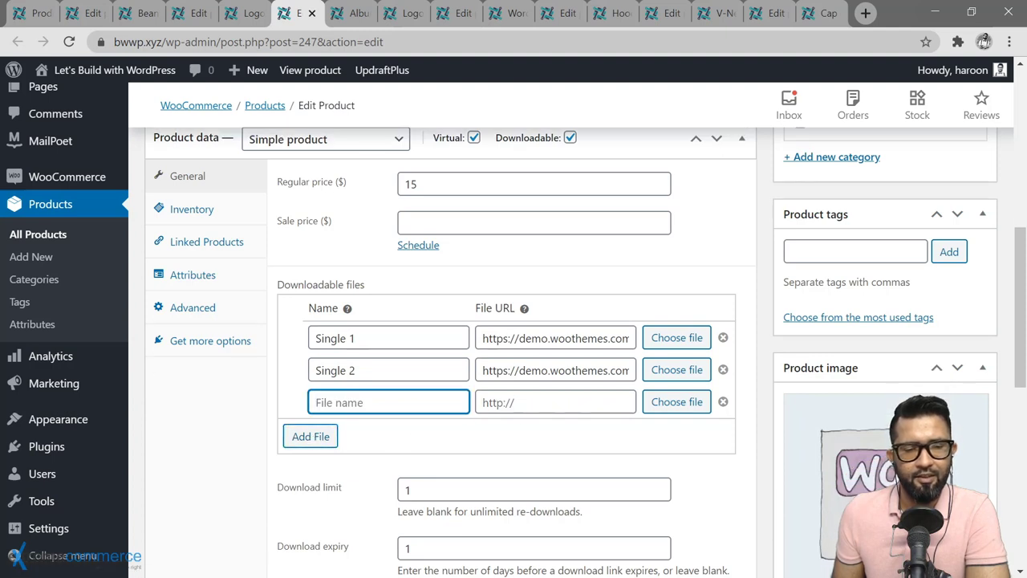
click(555, 402)
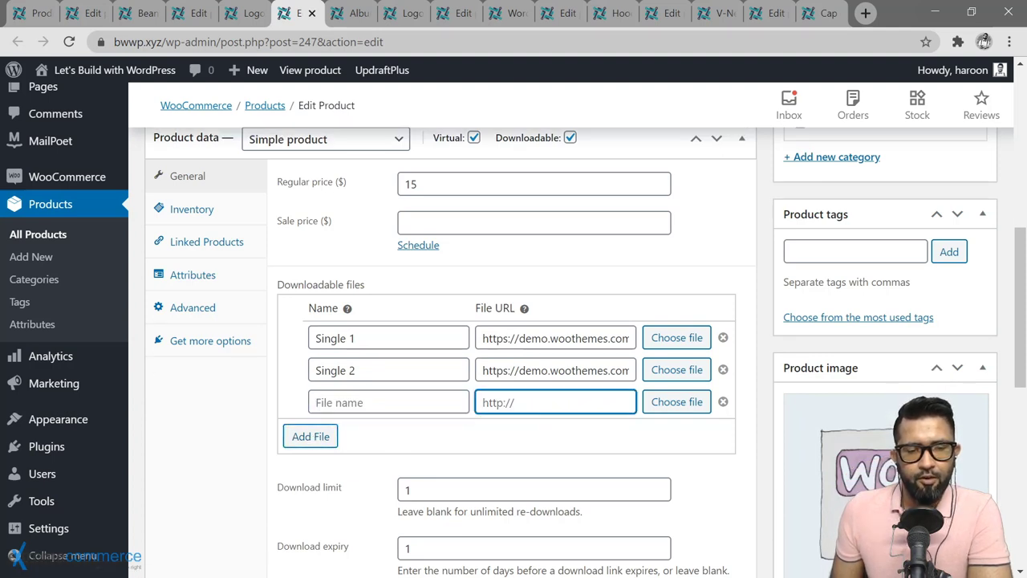
click(677, 402)
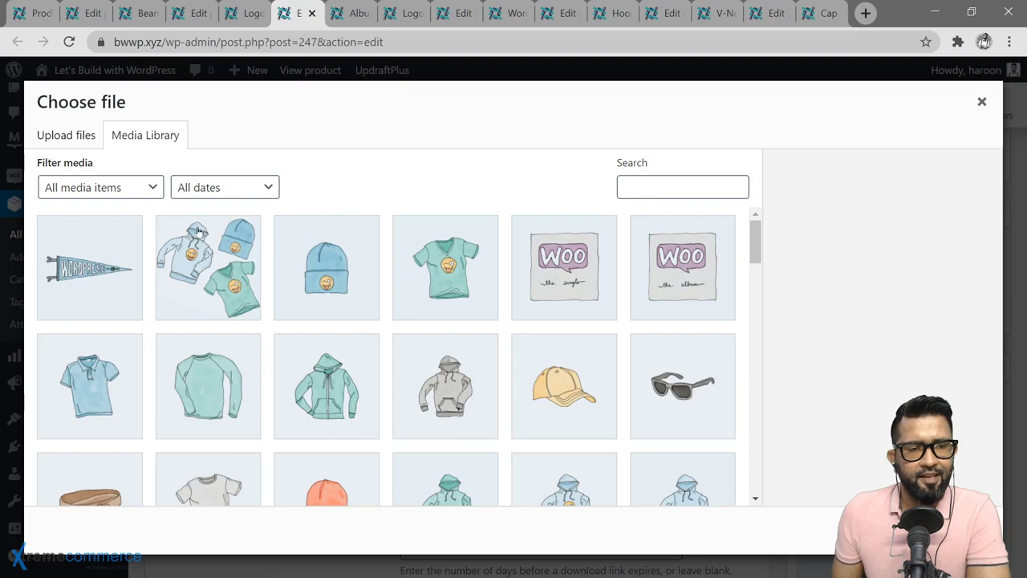
click(64, 136)
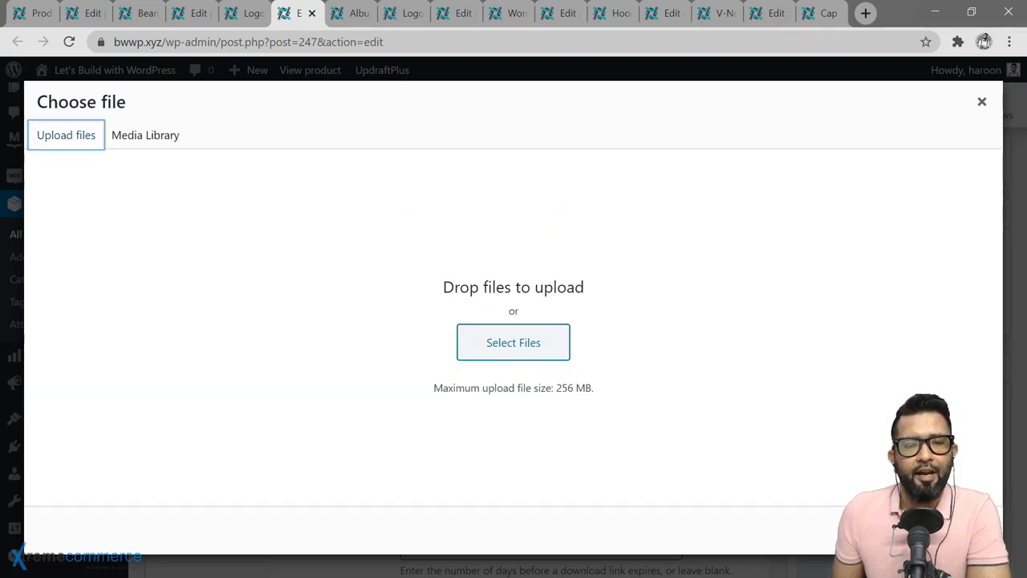
key(Escape)
Set the Album's download limit to 0 and clear its download expiry value.
scroll(729, 436, down, 2)
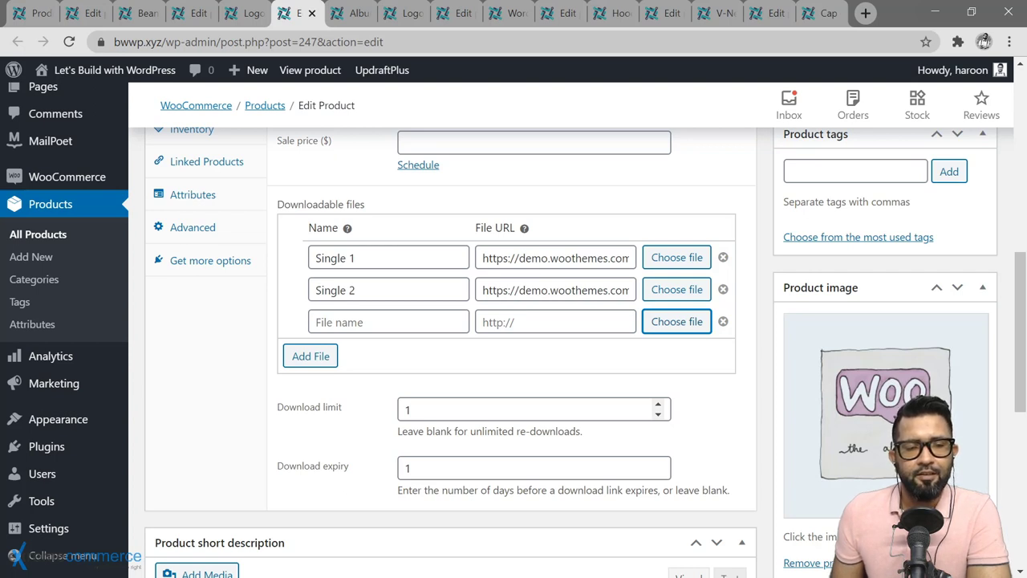
double_click(408, 410)
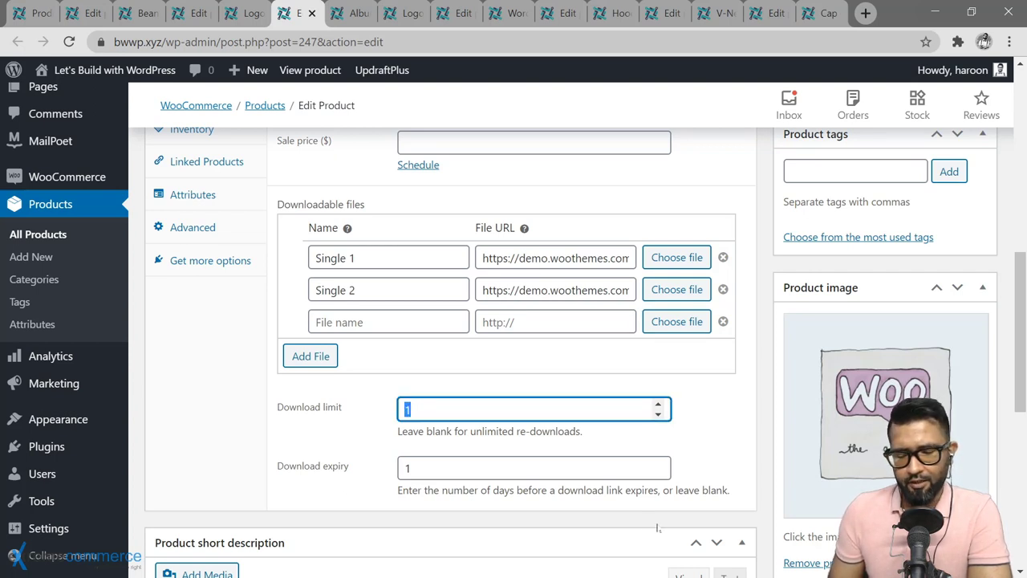
text(0)
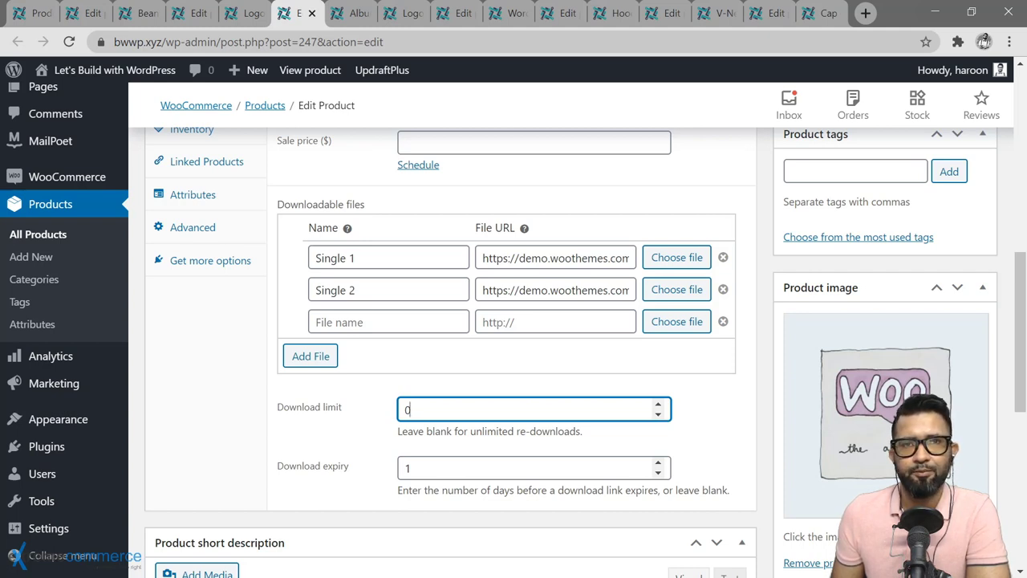
click(409, 467)
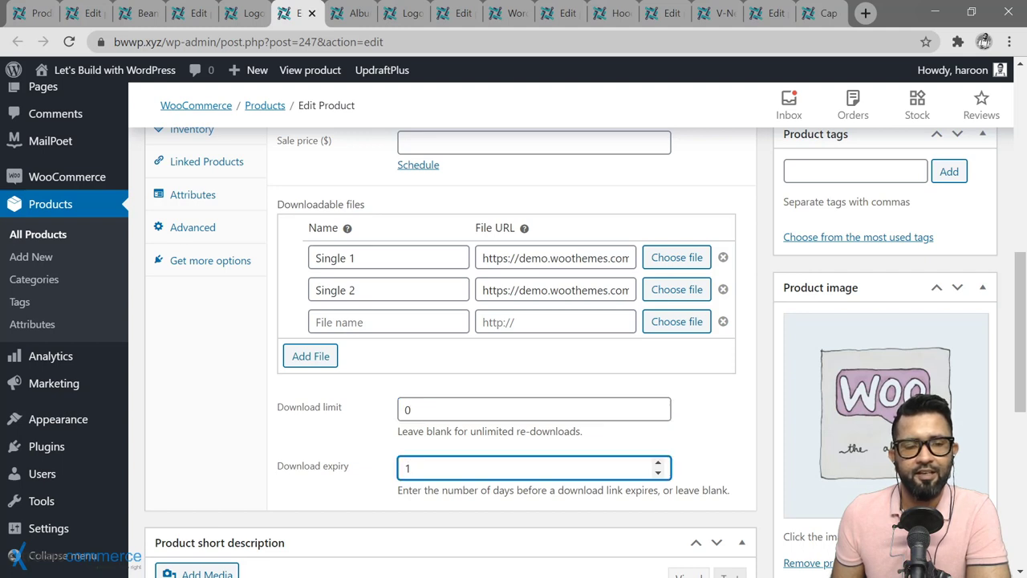
key(BackSpace)
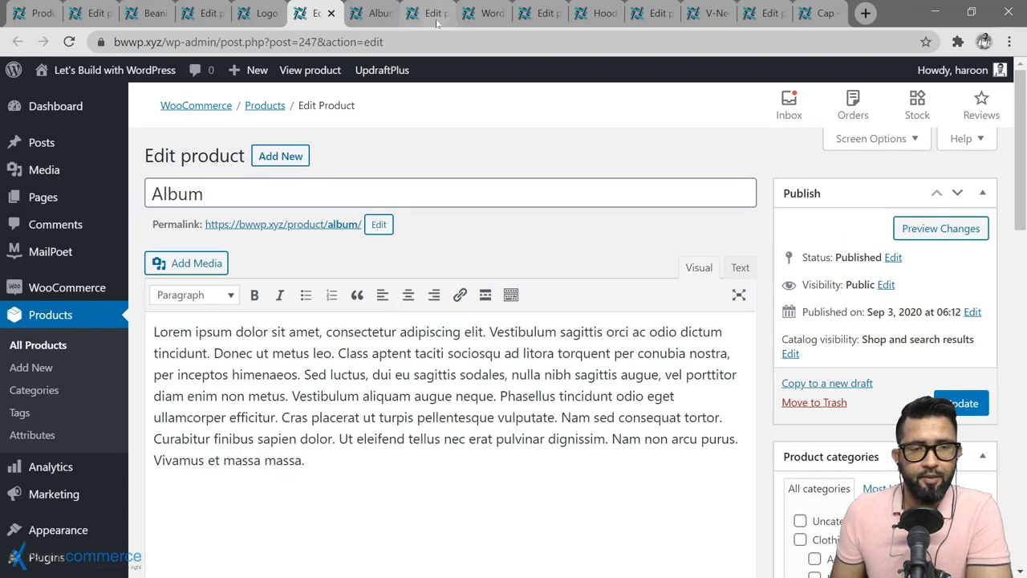
Examine the product URL and button text of the WordPress Pennant external/affiliate product.
click(434, 14)
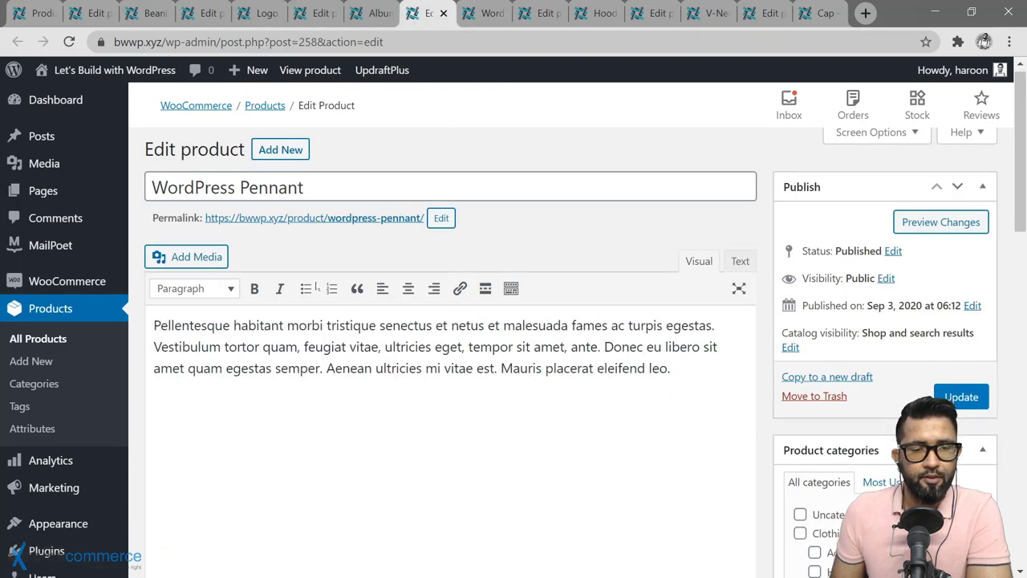
scroll(319, 272, down, 1)
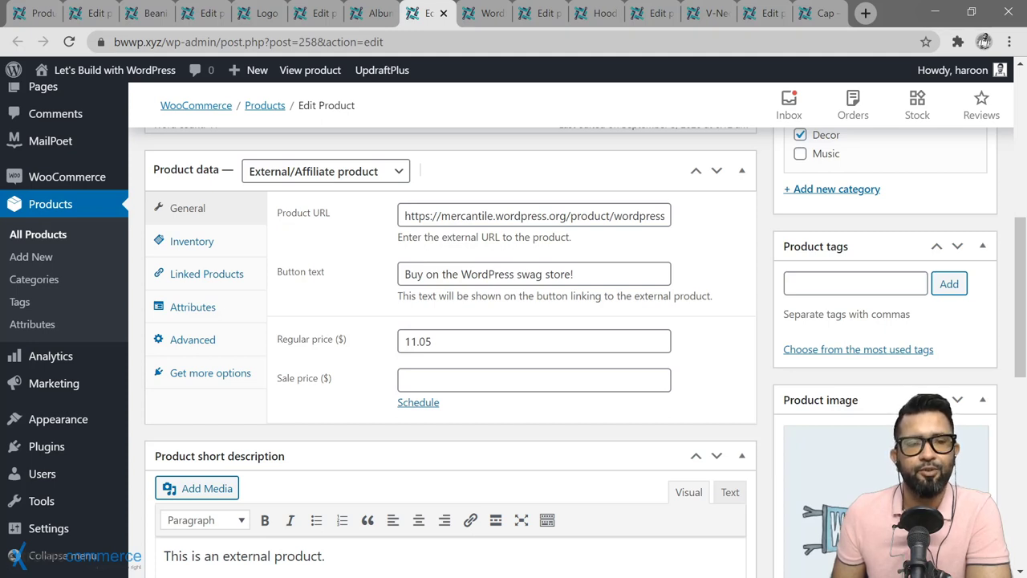
drag(404, 216, 669, 216)
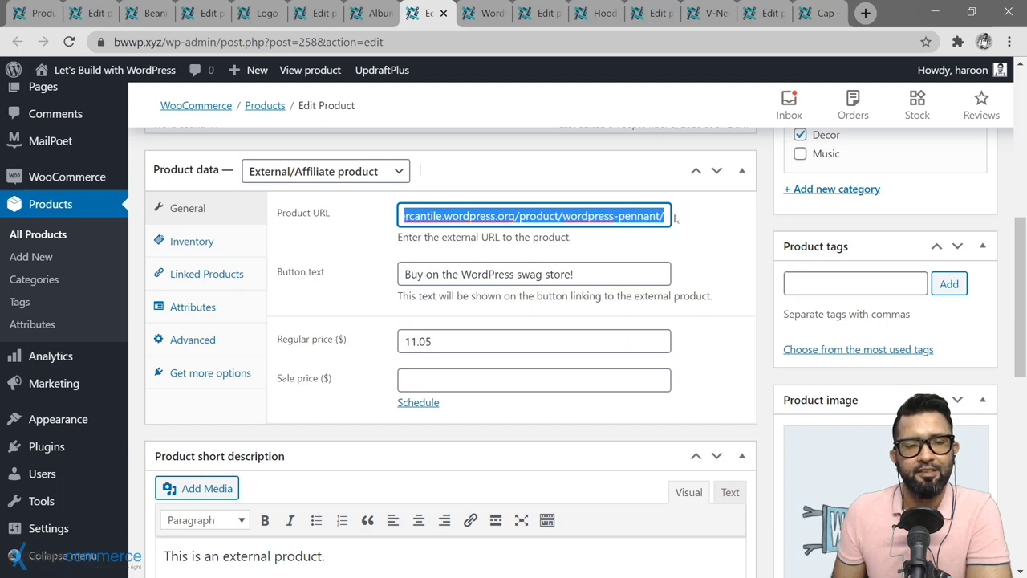
click(573, 273)
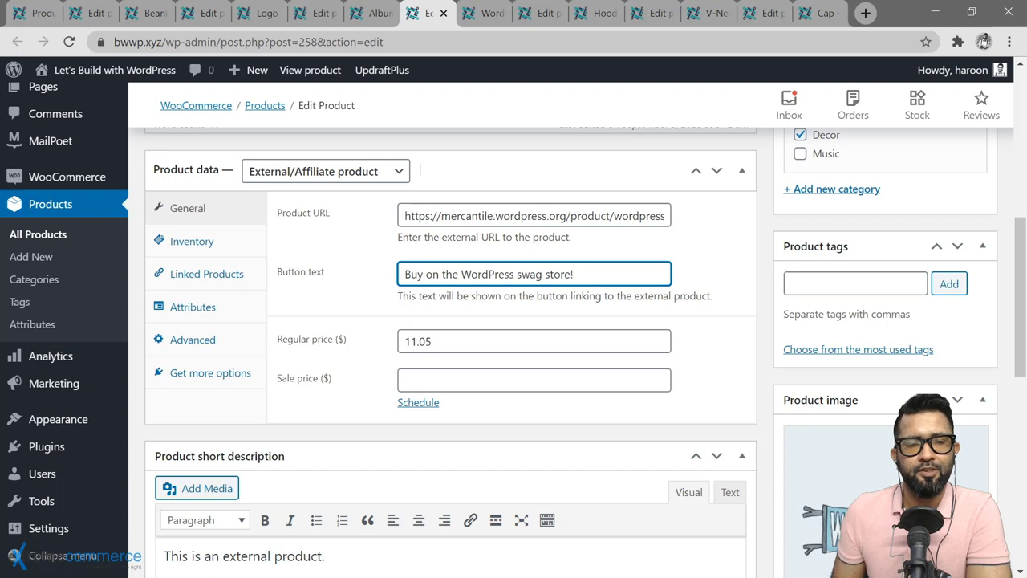
Follow the WordPress Pennant's buy link from its store page to the external swag store and inspect the destination product and URL.
click(481, 14)
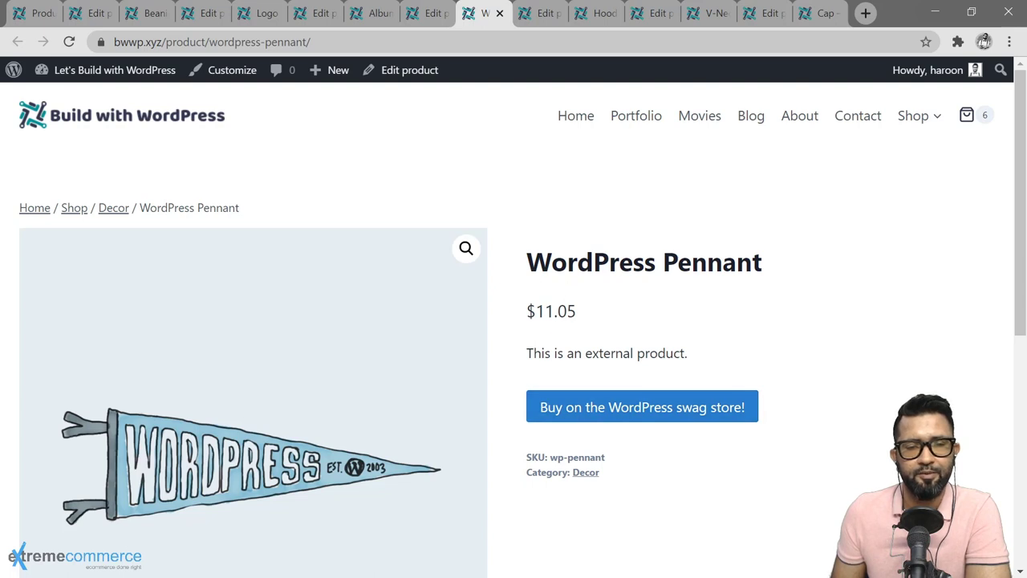
click(630, 409)
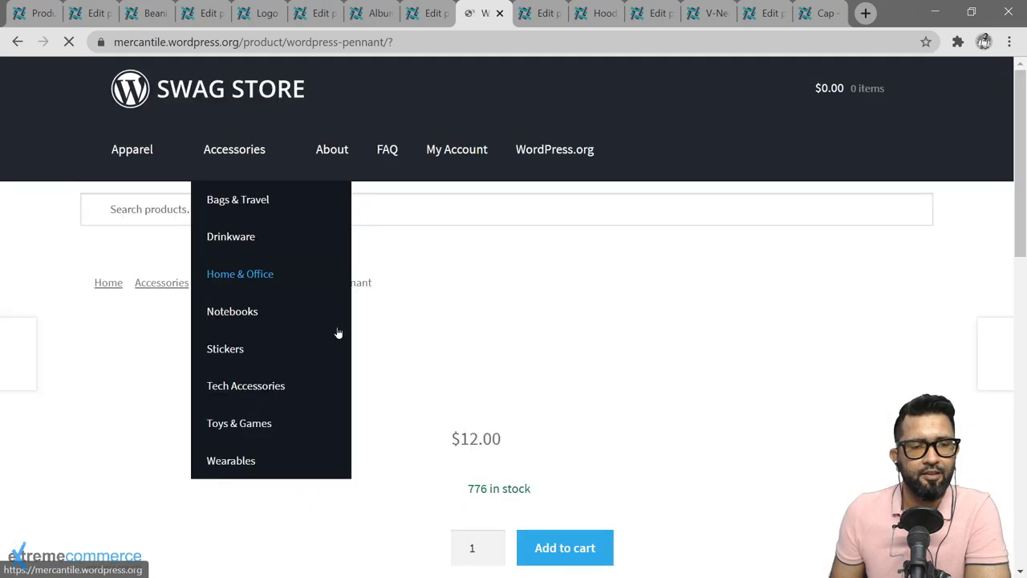
scroll(739, 355, down, 2)
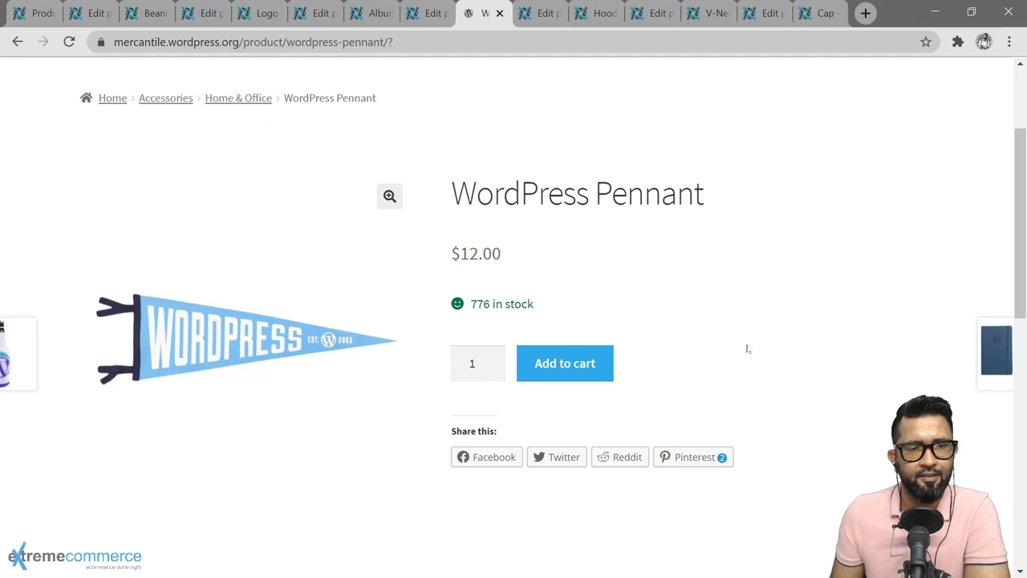
drag(114, 42, 393, 42)
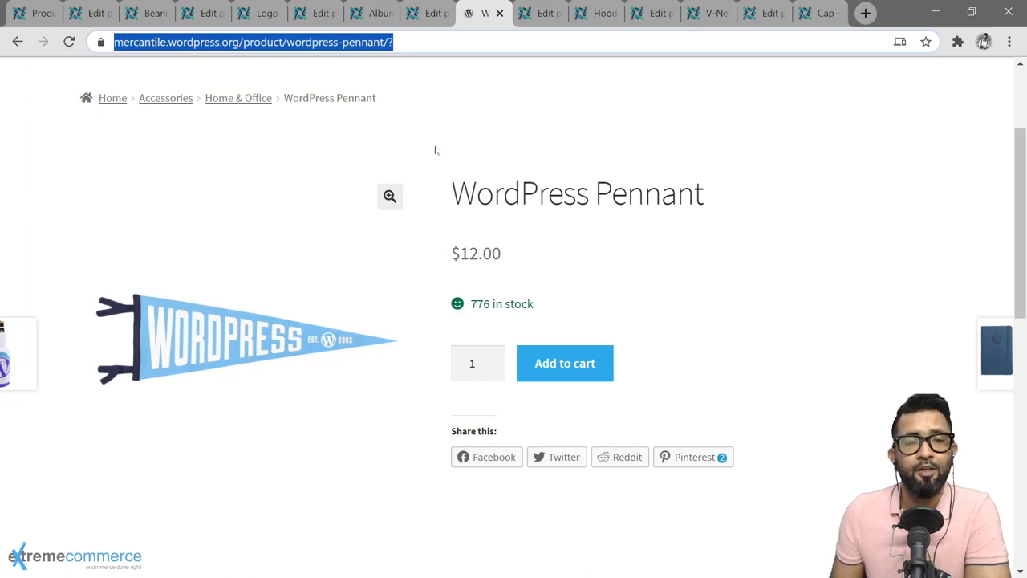
click(432, 42)
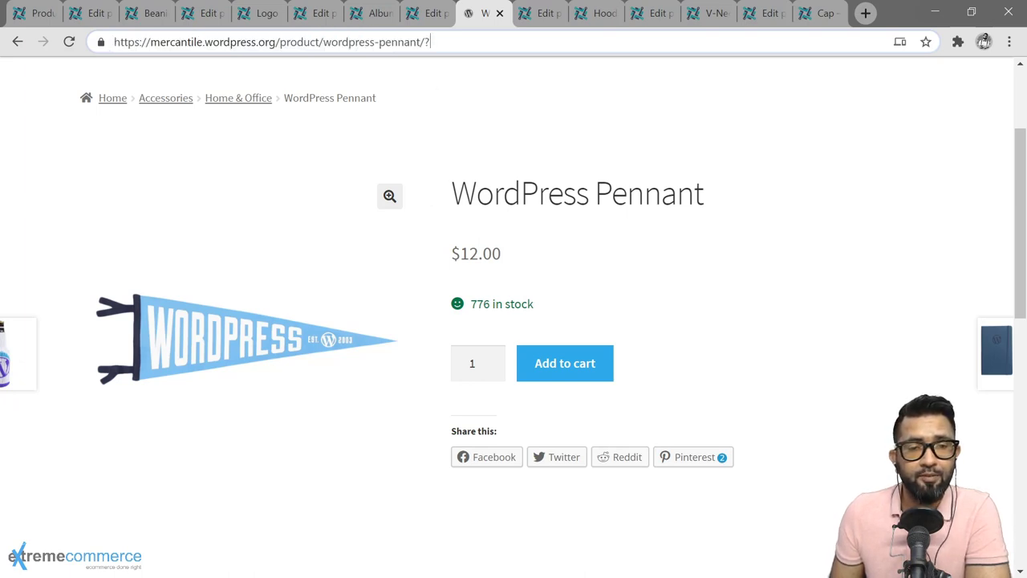
drag(431, 42, 424, 41)
key(Right)
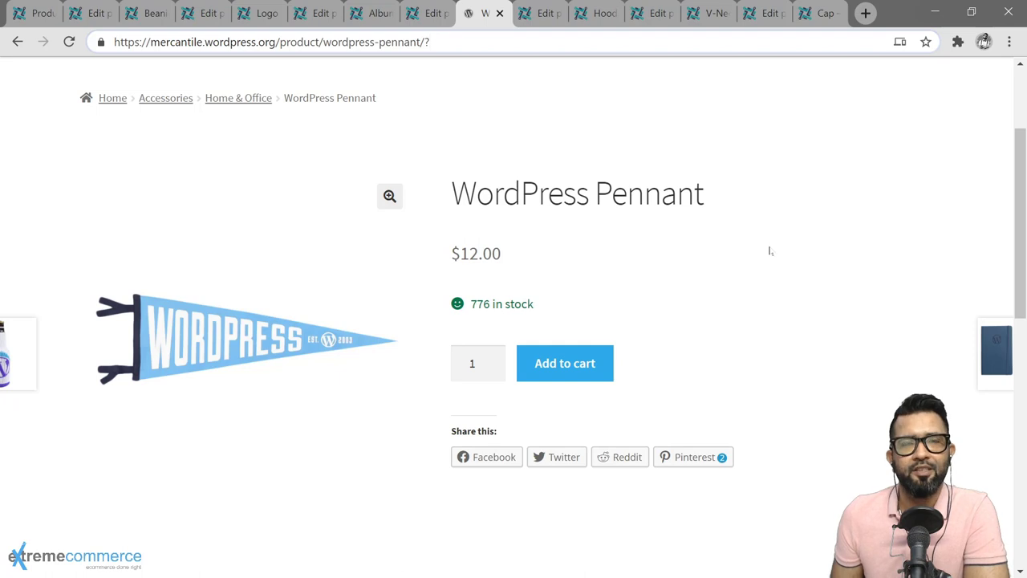
Return to editing the WordPress Pennant and check its inventory data.
click(429, 22)
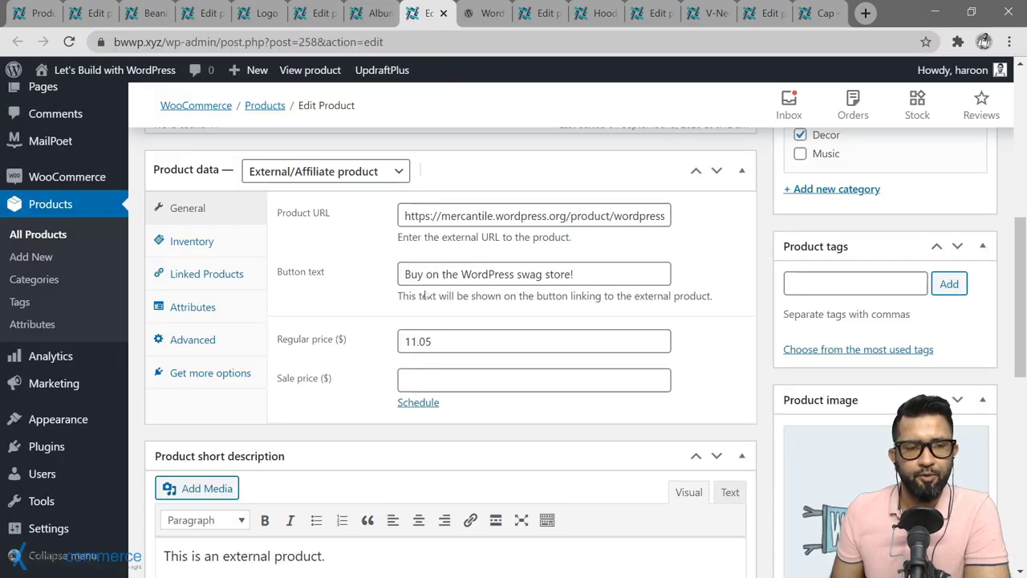
click(236, 243)
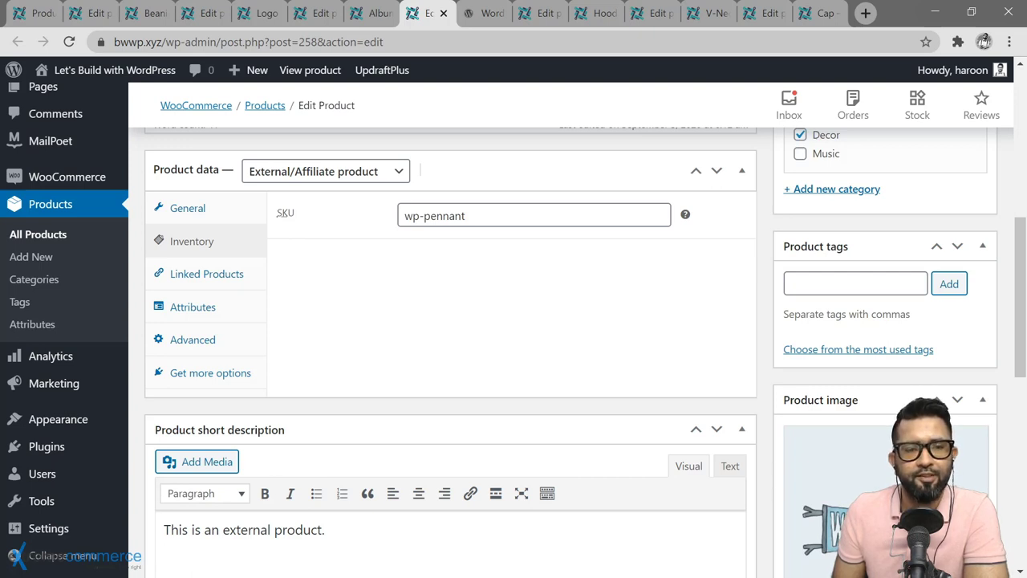
Open the Hoodie variable product for editing and examine its Color attribute's values and variation options.
click(542, 14)
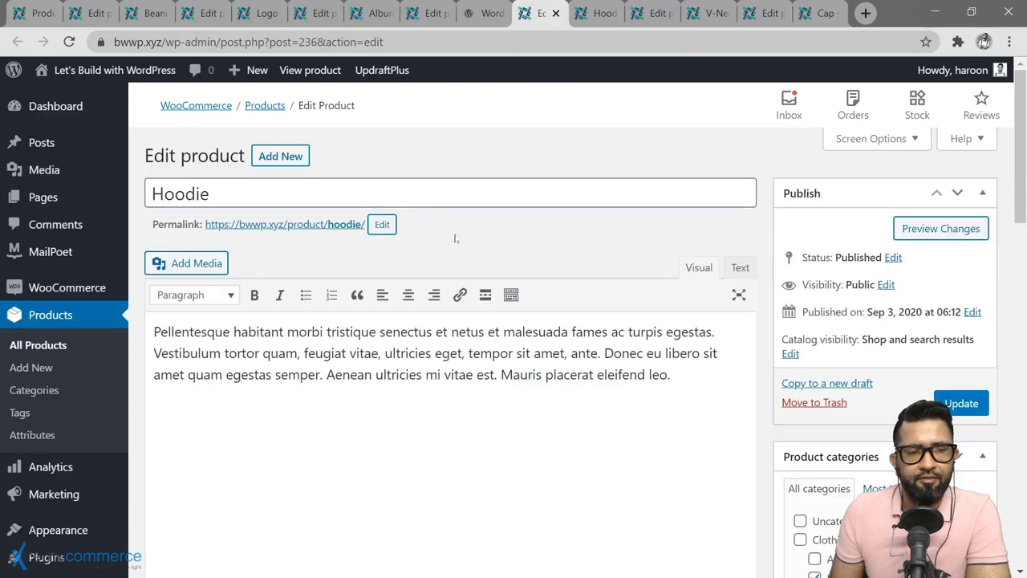
scroll(454, 238, down, 6)
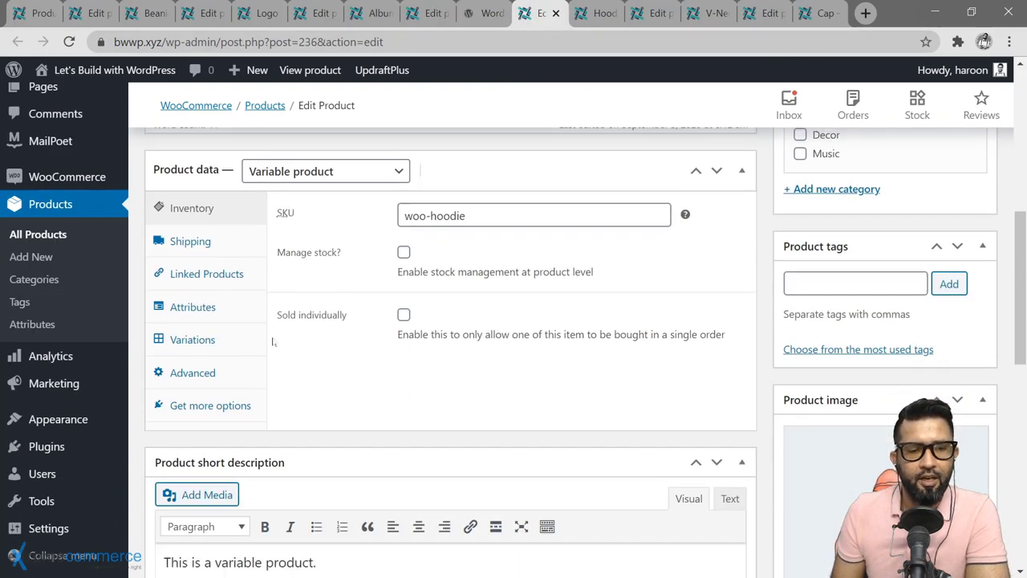
click(235, 311)
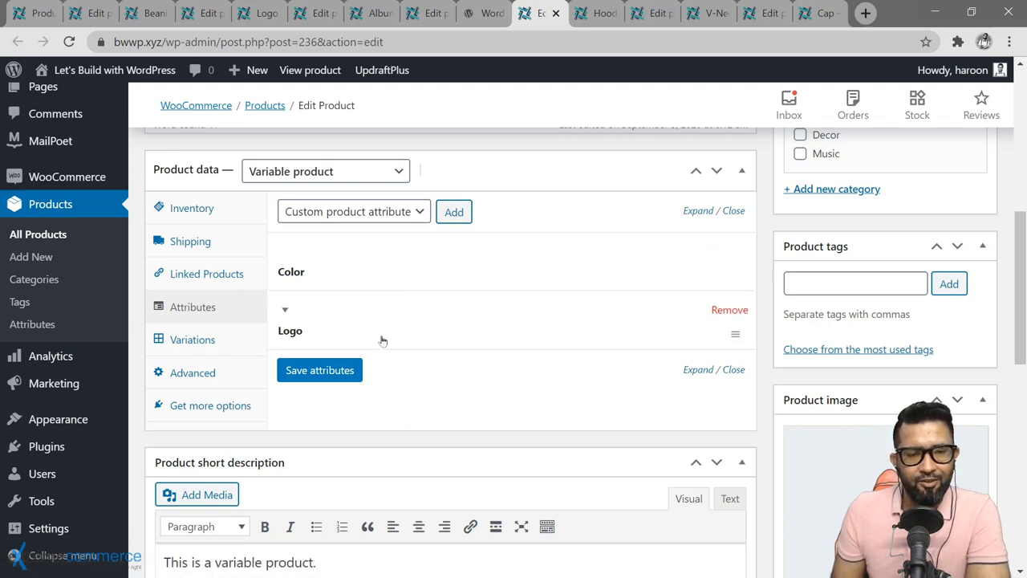
click(398, 278)
scroll(424, 334, down, 1)
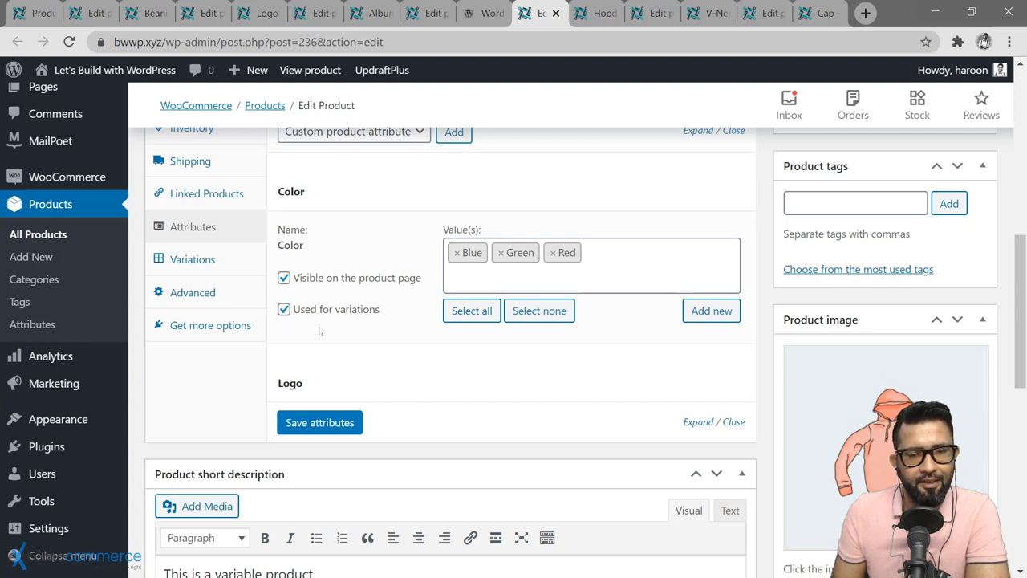
scroll(407, 347, up, 1)
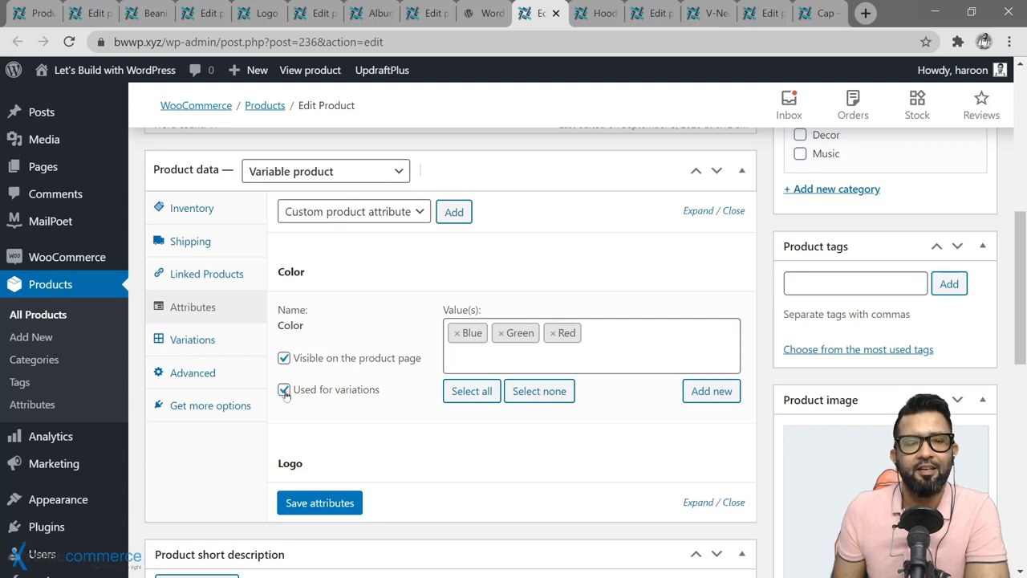
Examine the Hoodie's Logo attribute, switching its Used for variations option off and back on.
click(396, 461)
scroll(406, 451, down, 2)
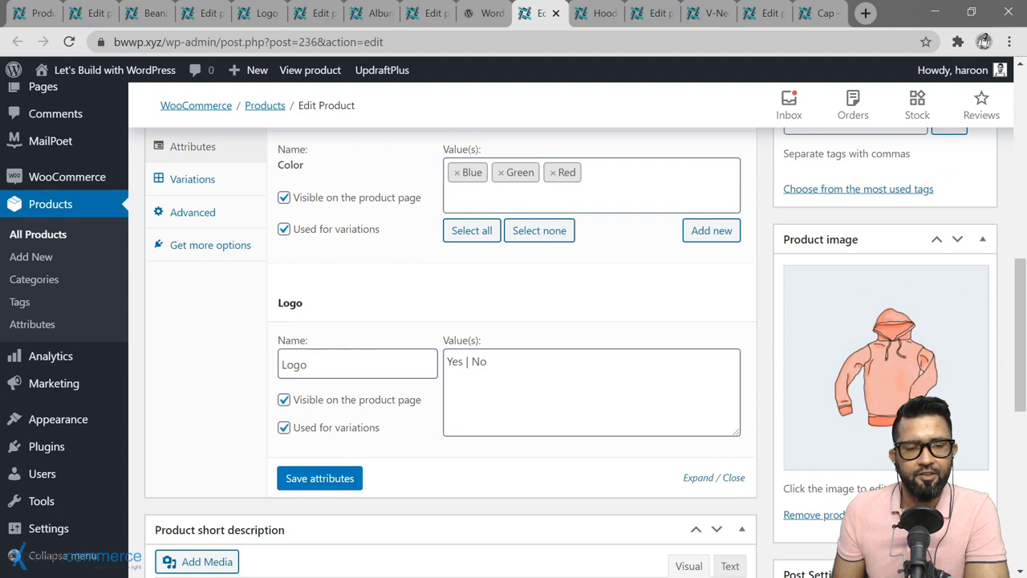
click(284, 427)
click(284, 427)
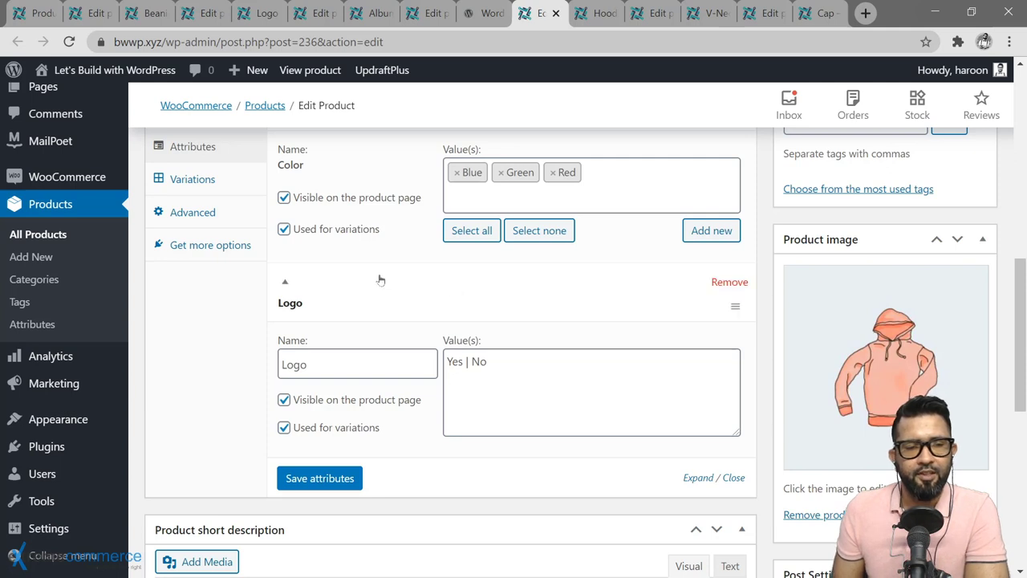
Review the Hoodie's variations and the available default color choices without selecting a default.
click(228, 183)
scroll(594, 291, up, 2)
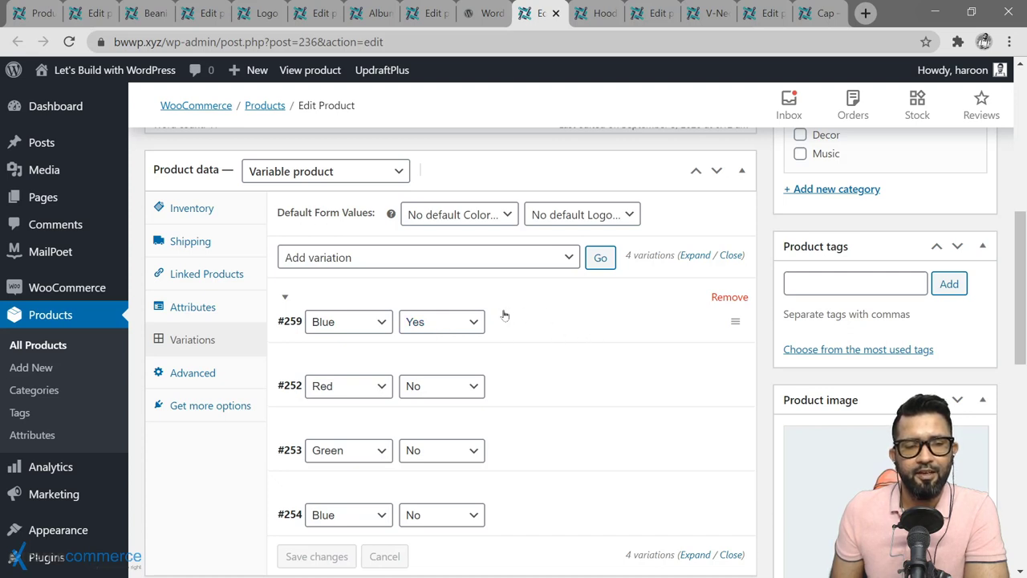
click(508, 218)
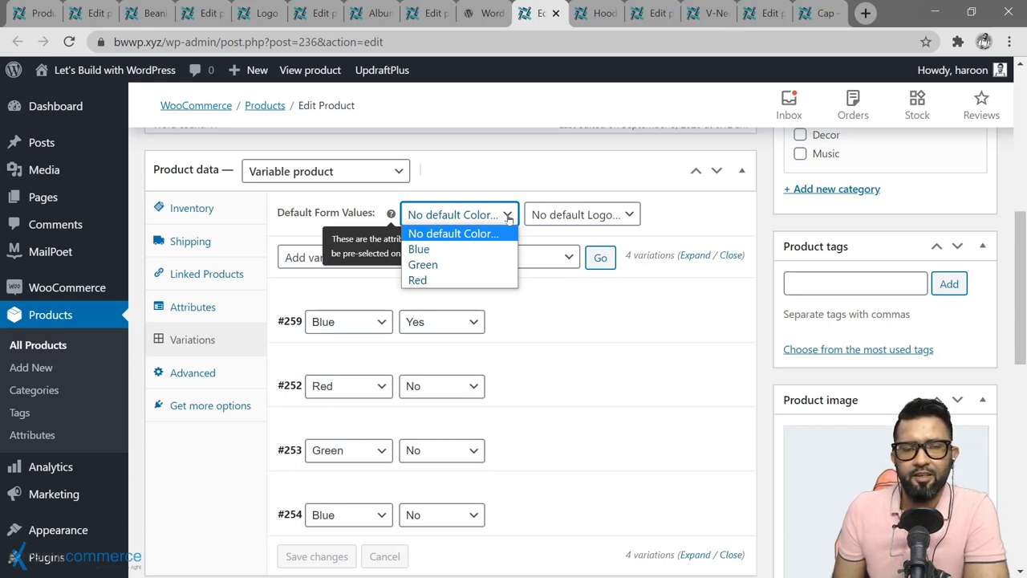
click(508, 218)
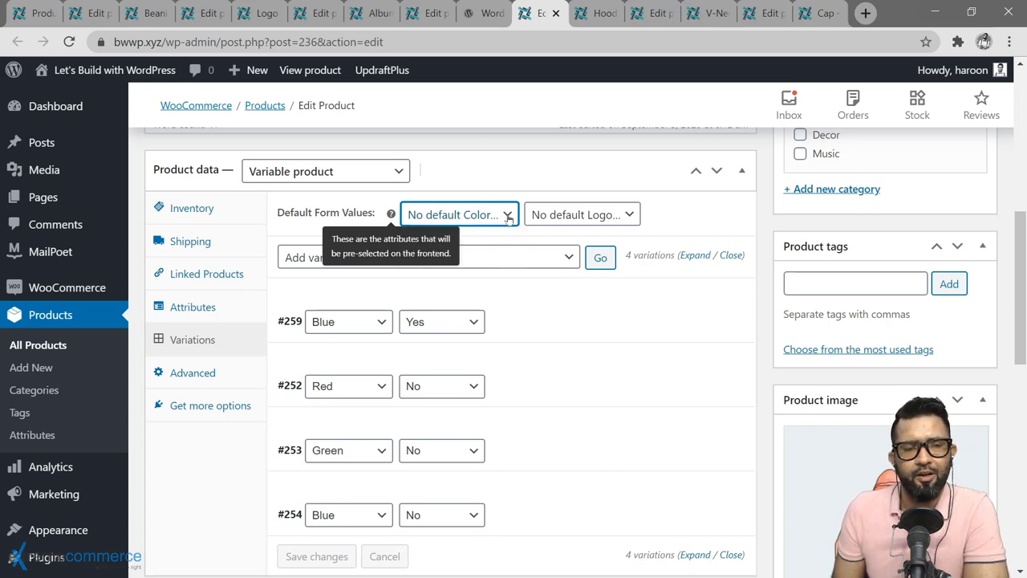
Preview the Blue color on the Hoodie's store page with the Logo option set to Yes and then No.
click(597, 13)
scroll(500, 351, down, 2)
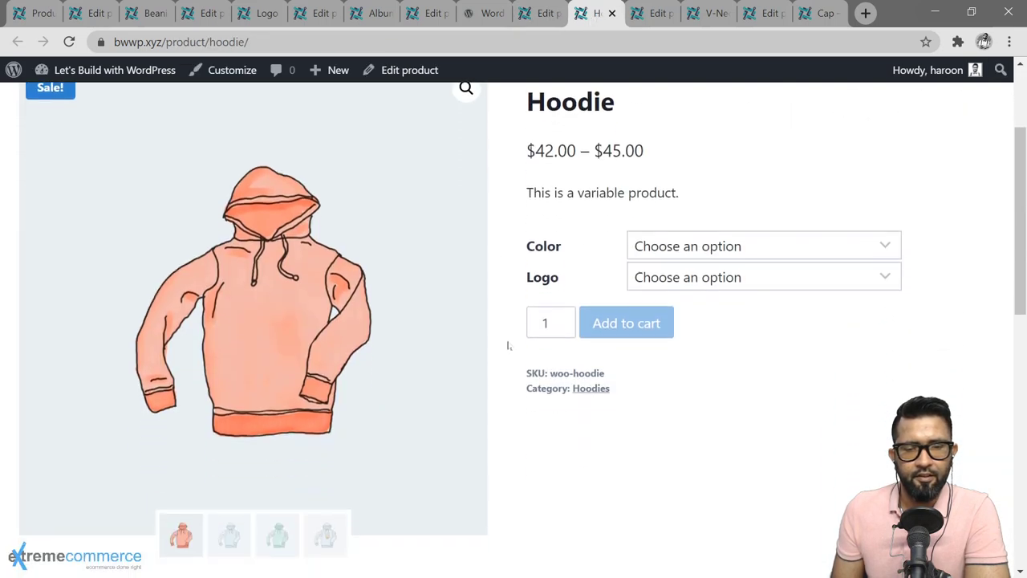
click(778, 248)
click(735, 291)
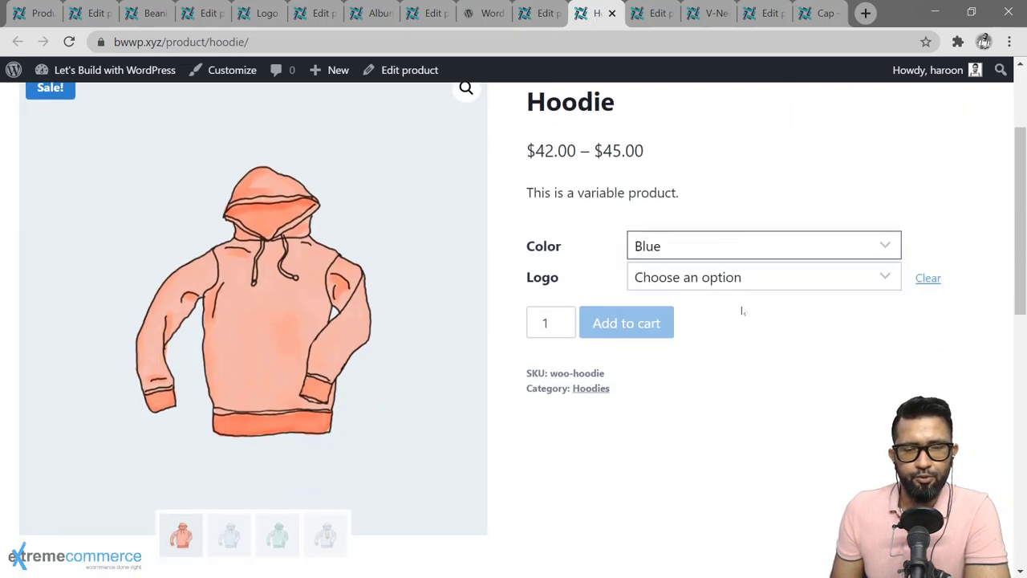
click(765, 281)
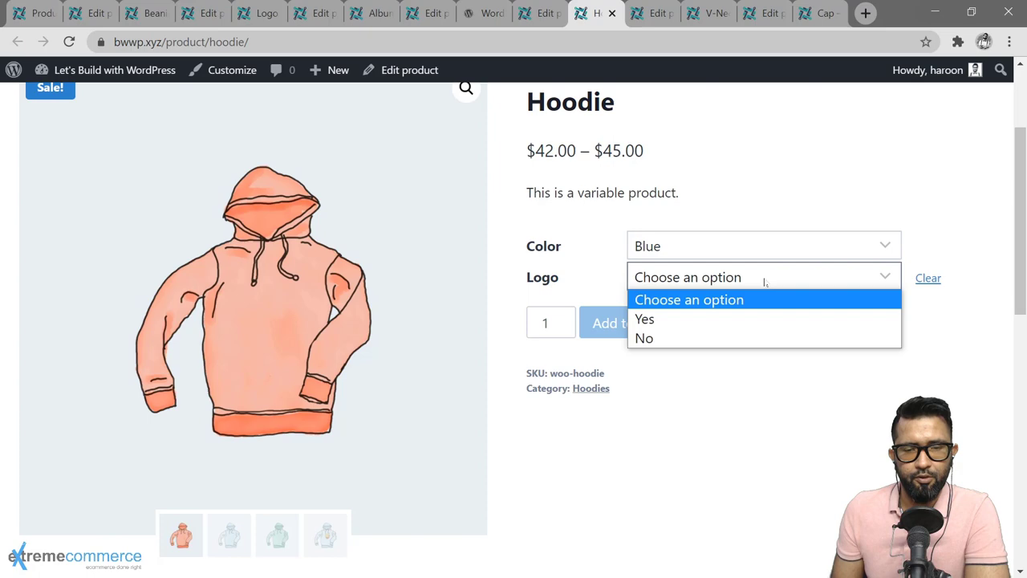
click(712, 320)
click(710, 285)
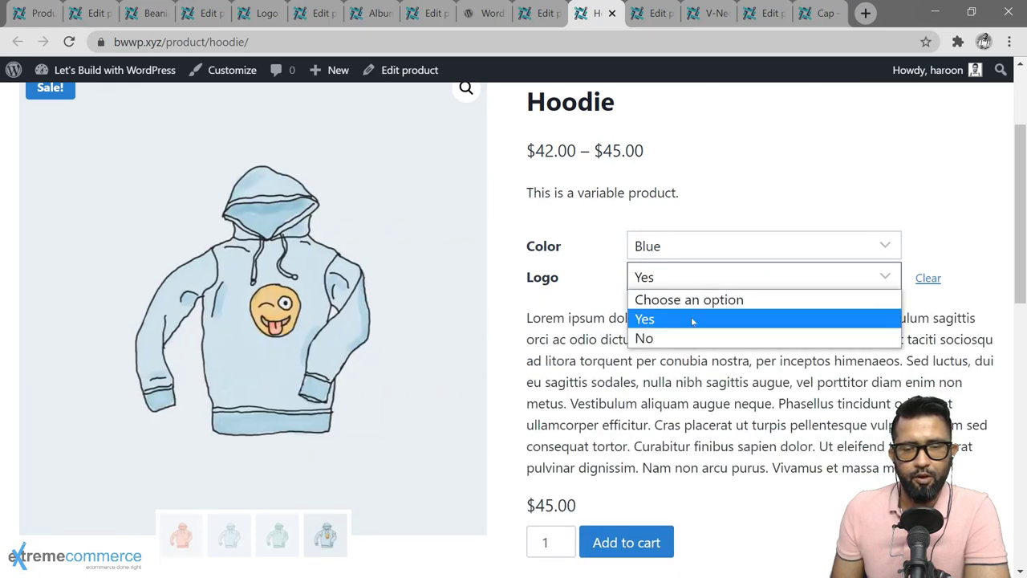
click(704, 337)
Preview the Green Hoodie on the store page and check its available Logo options, selecting No.
click(717, 249)
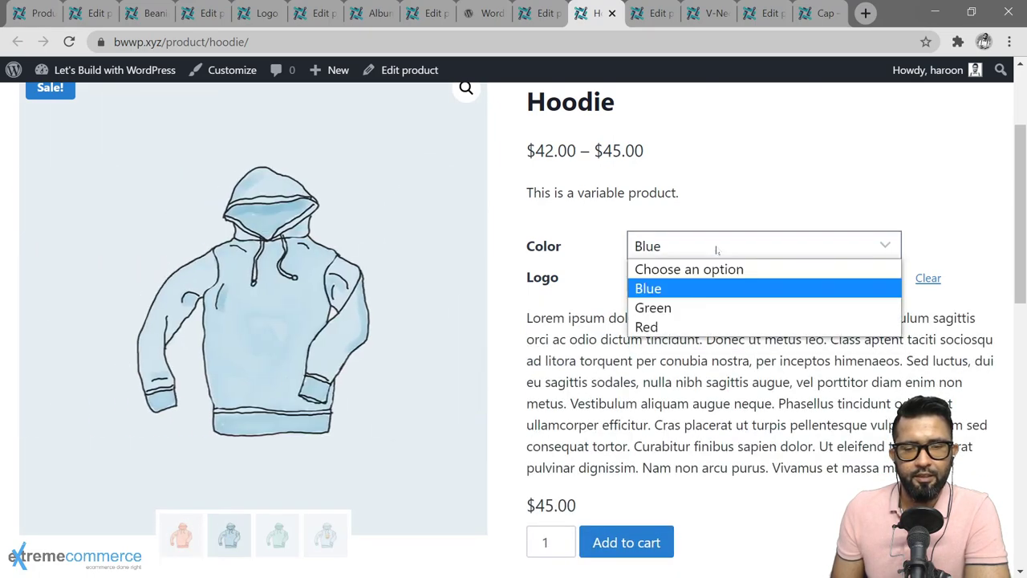
click(704, 307)
click(689, 280)
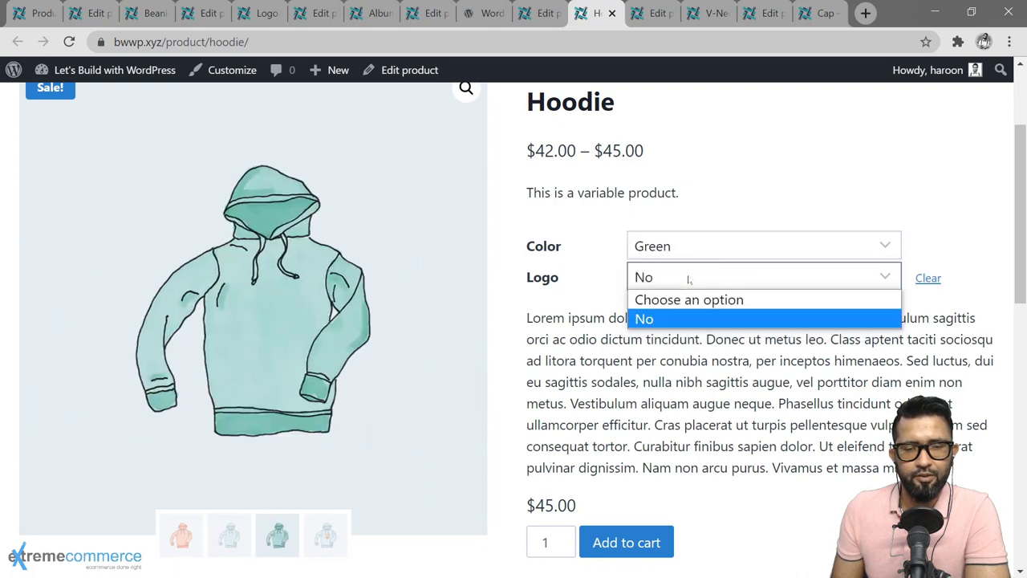
click(663, 321)
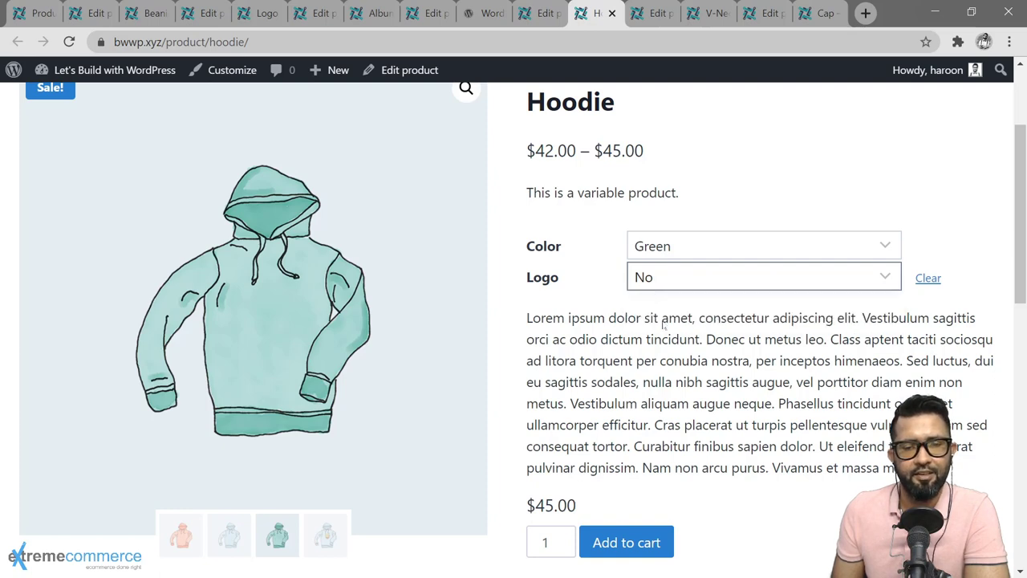
Return to editing the Hoodie's variations and add a new variation.
click(538, 13)
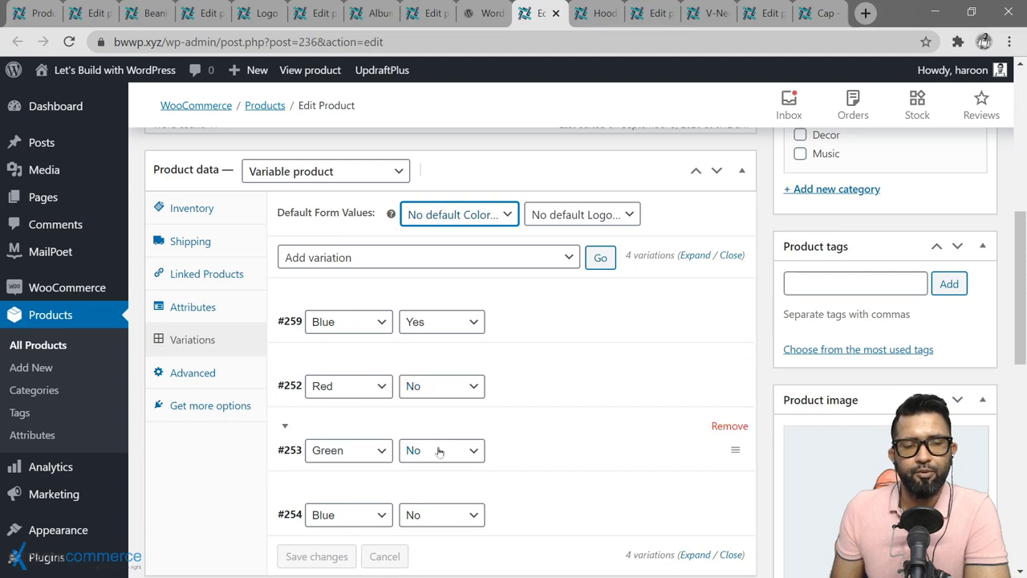
scroll(579, 417, down, 1)
scroll(578, 416, down, 1)
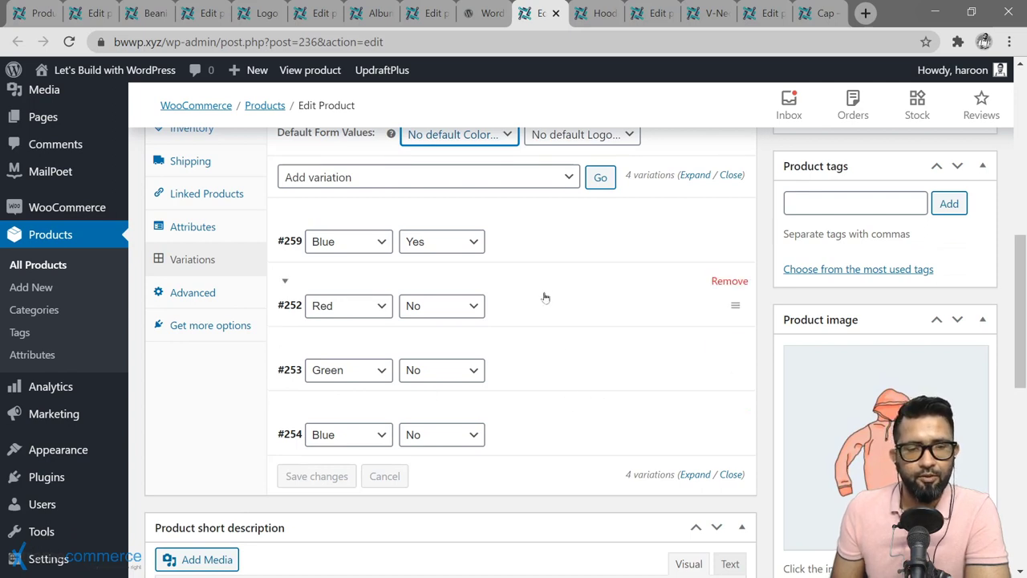
click(571, 181)
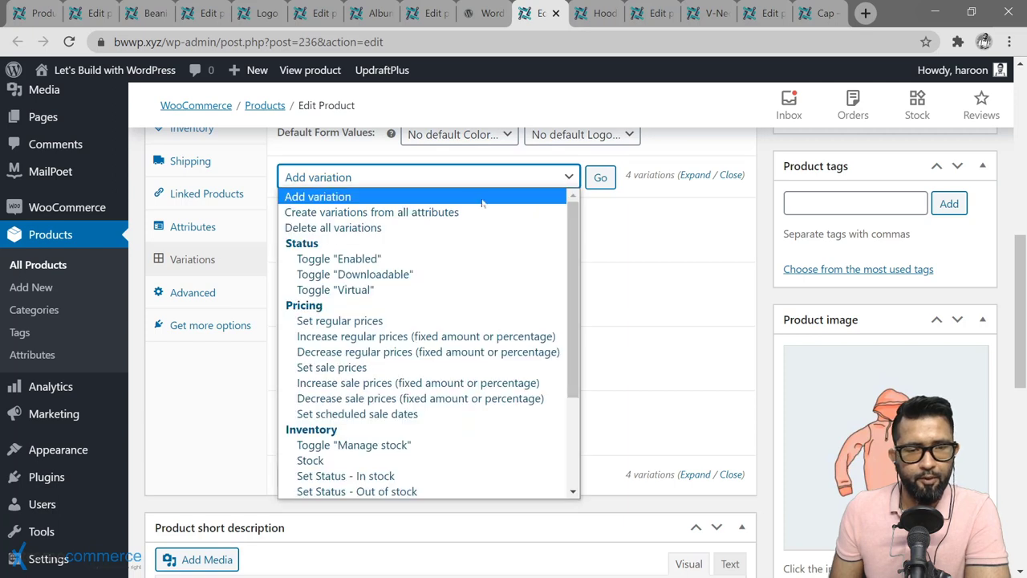
click(439, 202)
click(599, 183)
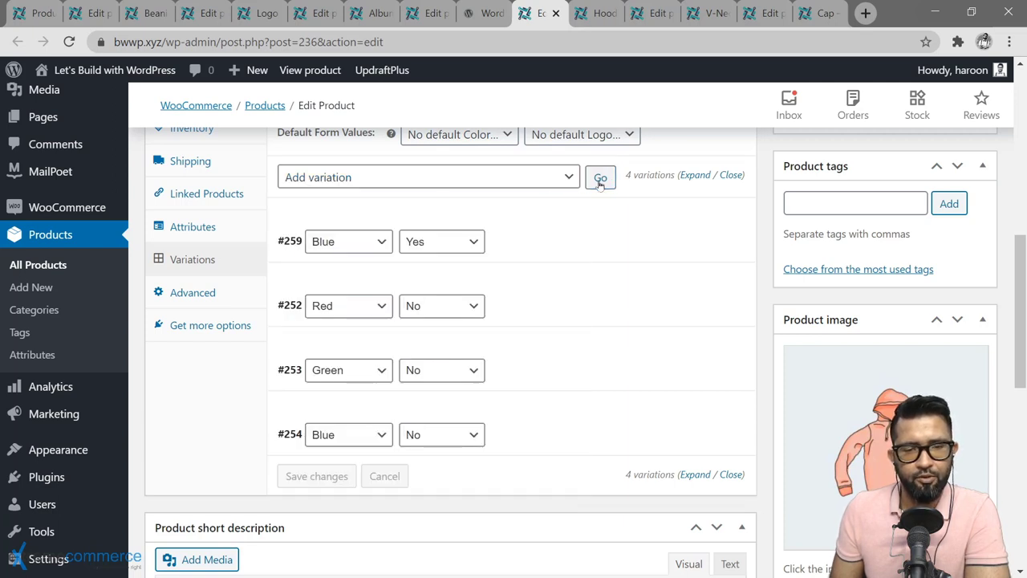
Set the new Hoodie variation to color Green with Logo Yes and save the variation changes.
click(352, 242)
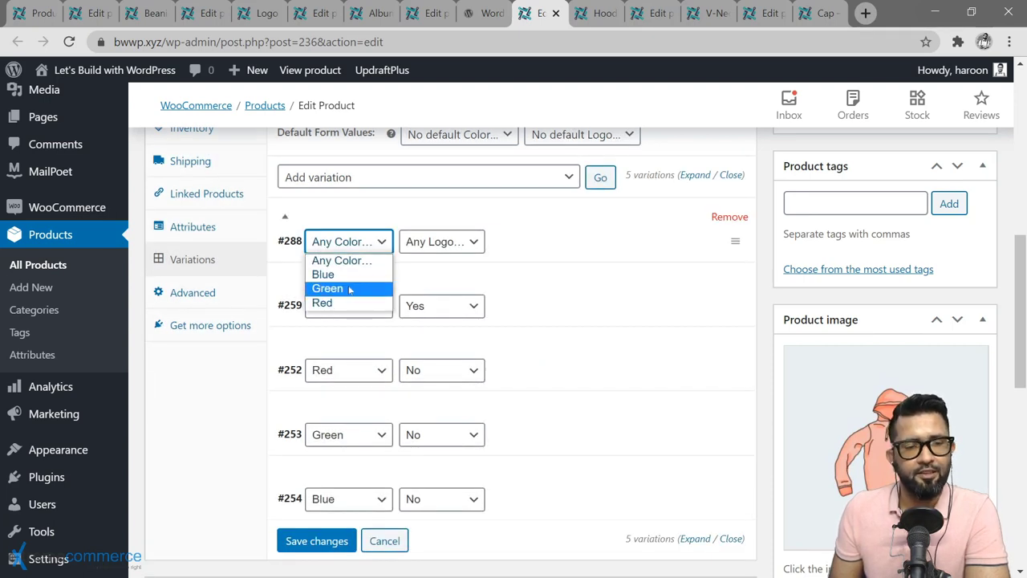
click(350, 289)
click(464, 249)
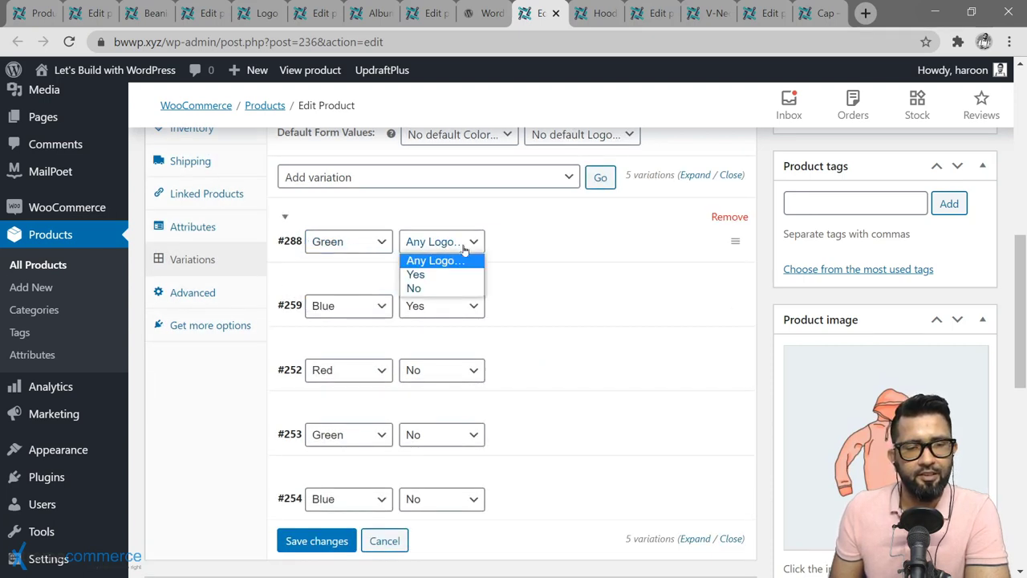
click(431, 275)
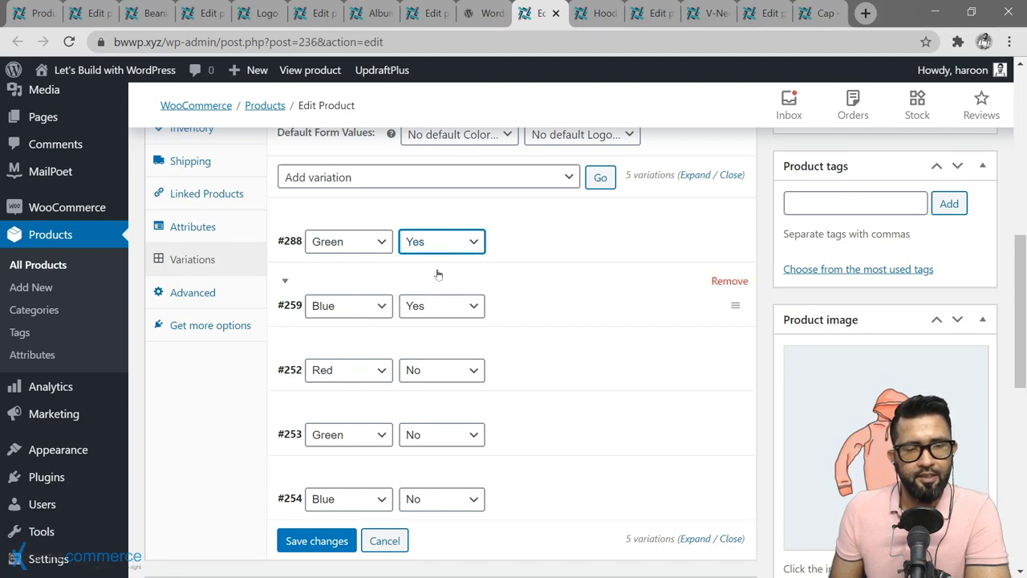
click(317, 540)
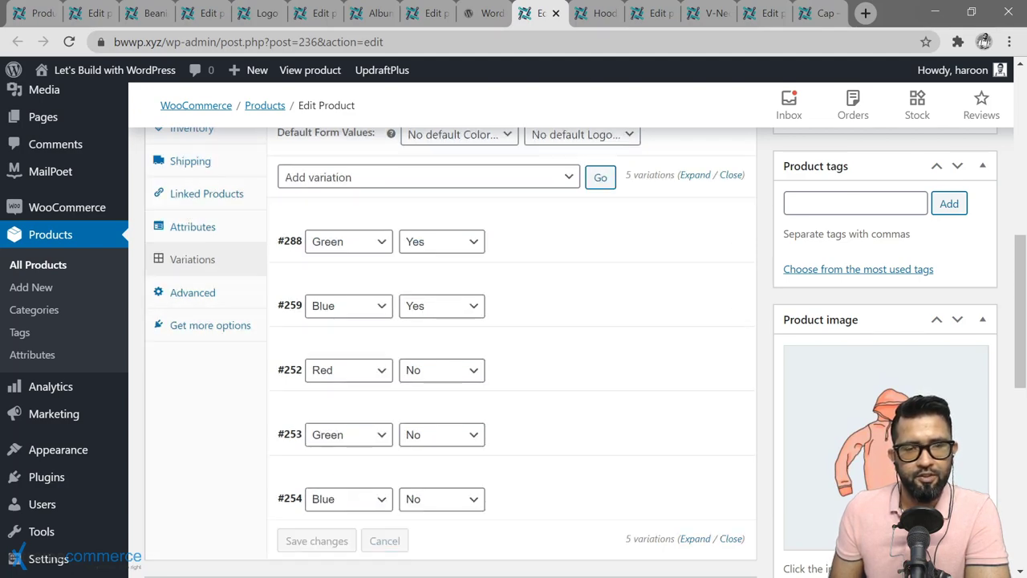
Reload the Hoodie's store page, choose the Green color and check which Logo options are offered.
click(589, 15)
click(70, 42)
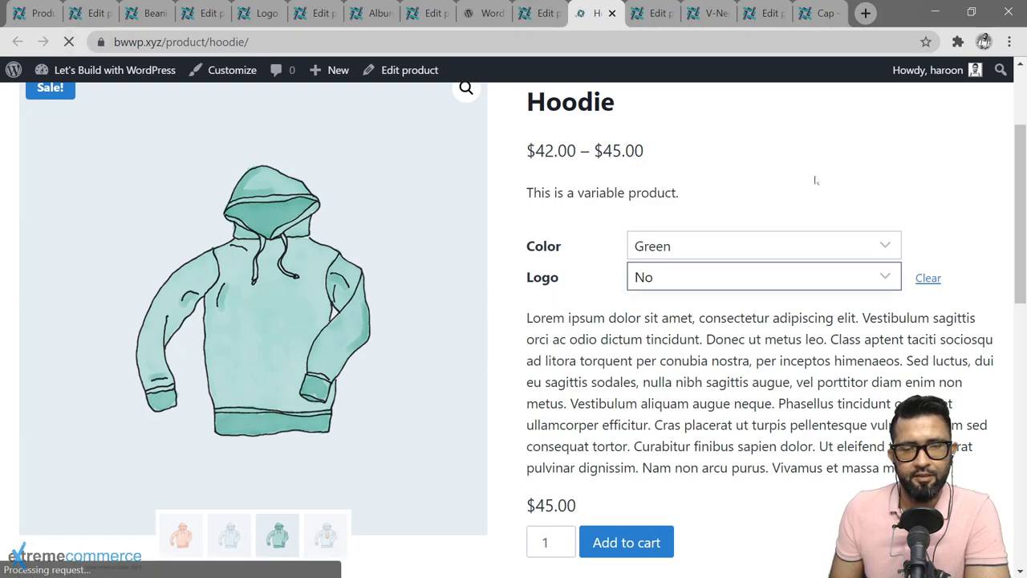
click(765, 245)
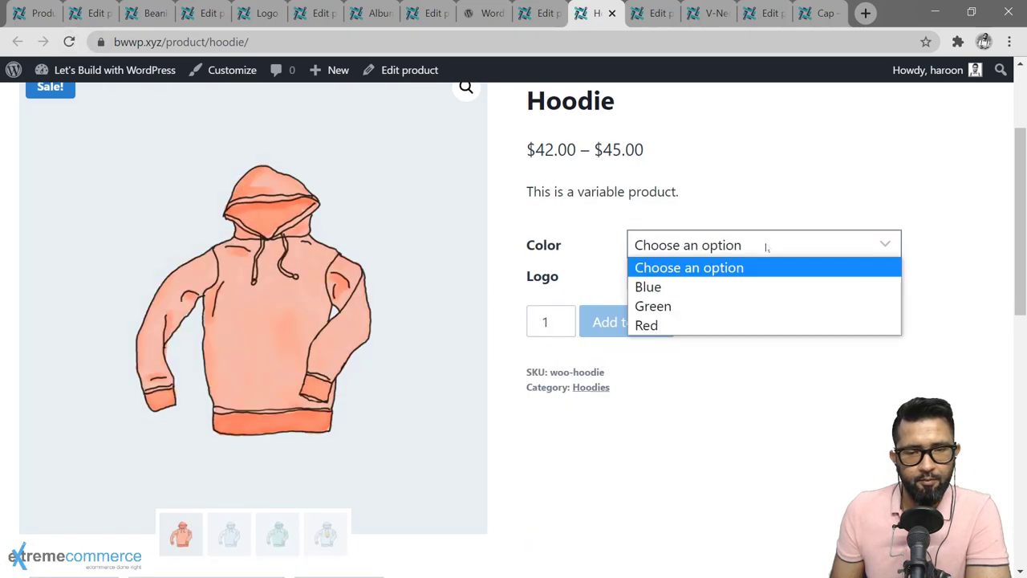
click(716, 305)
click(751, 278)
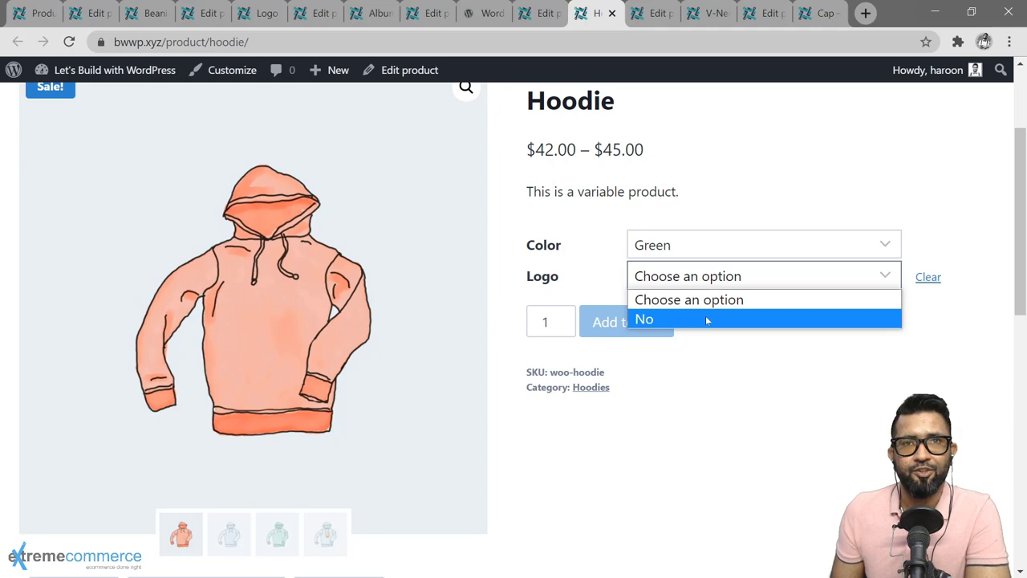
click(770, 278)
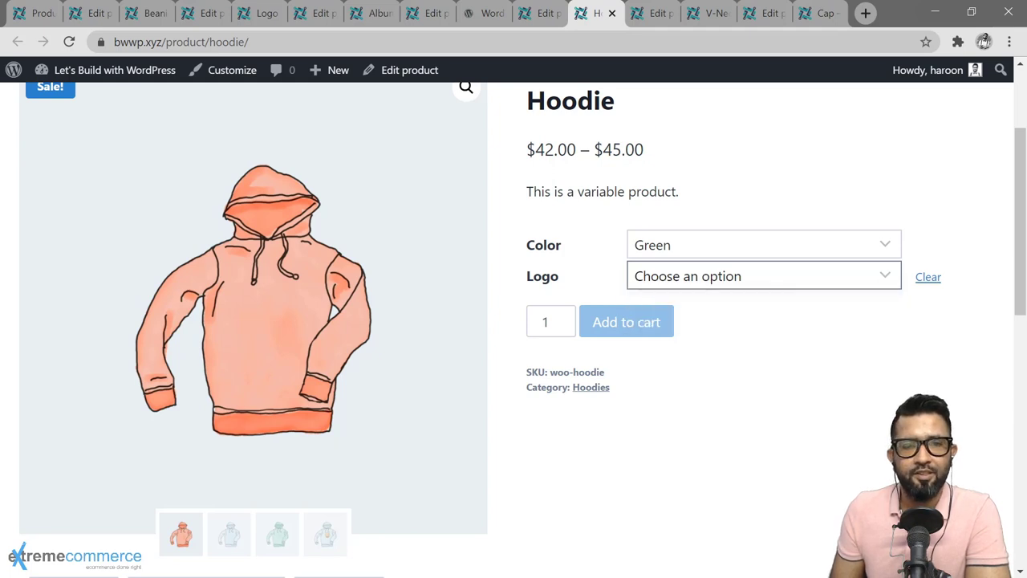
Return to editing the Hoodie's variations and review the settings of the Blue variation with Logo Yes.
click(545, 14)
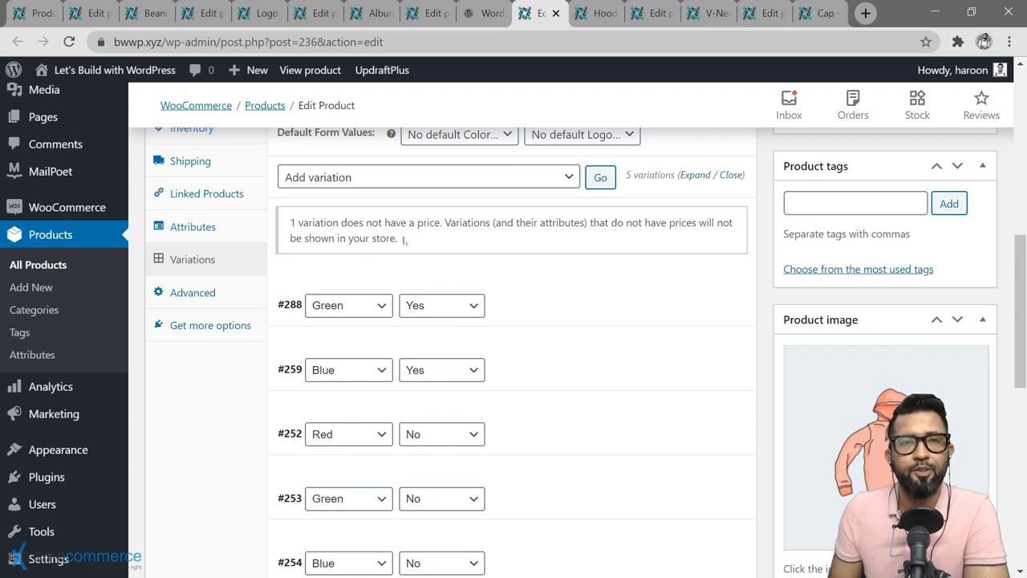
mouse_move(480, 291)
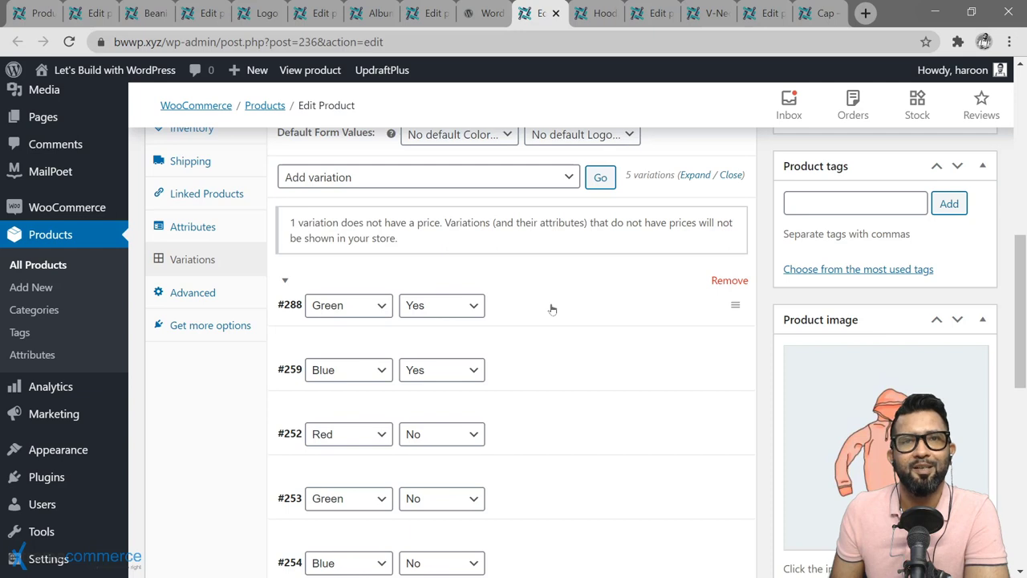
mouse_move(567, 360)
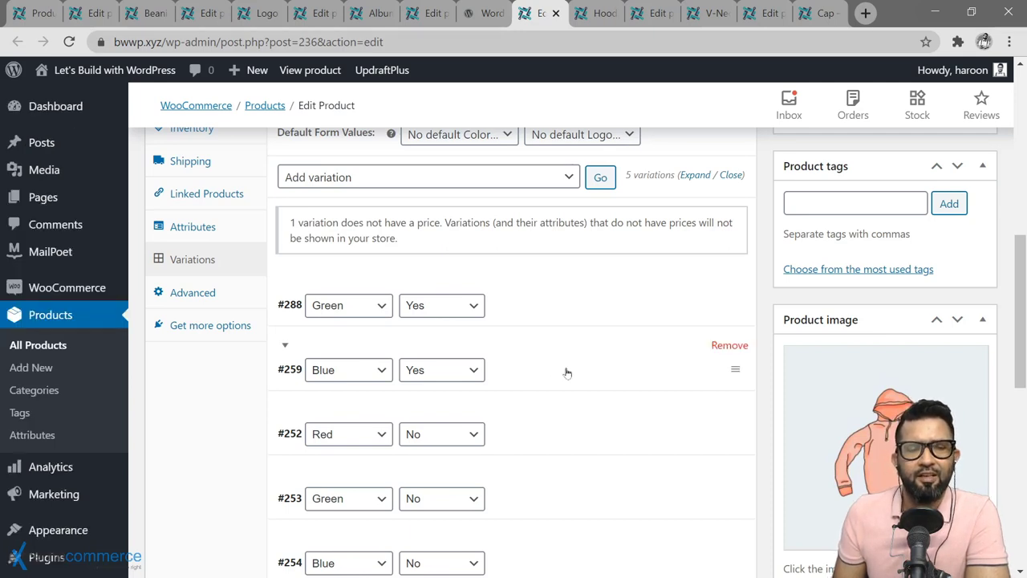
click(566, 371)
scroll(470, 427, down, 1)
scroll(470, 427, down, 1)
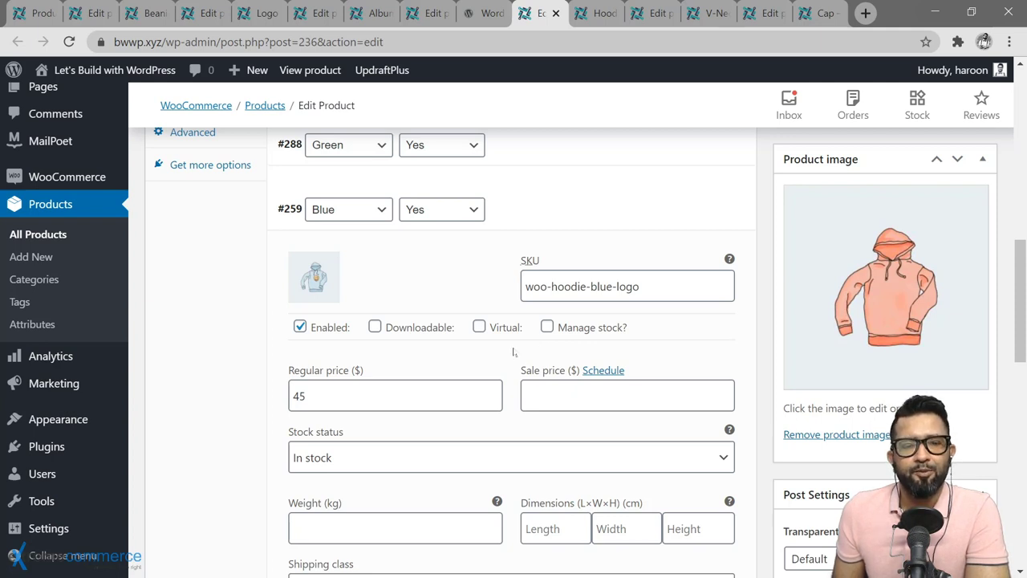
scroll(488, 350, down, 1)
scroll(488, 350, down, 2)
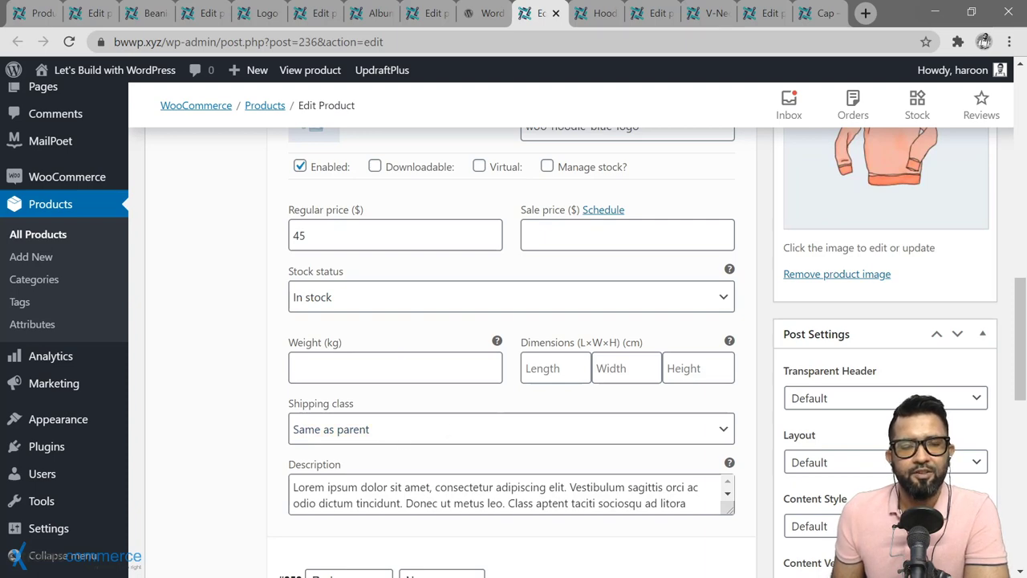
scroll(258, 330, down, 2)
scroll(259, 331, up, 4)
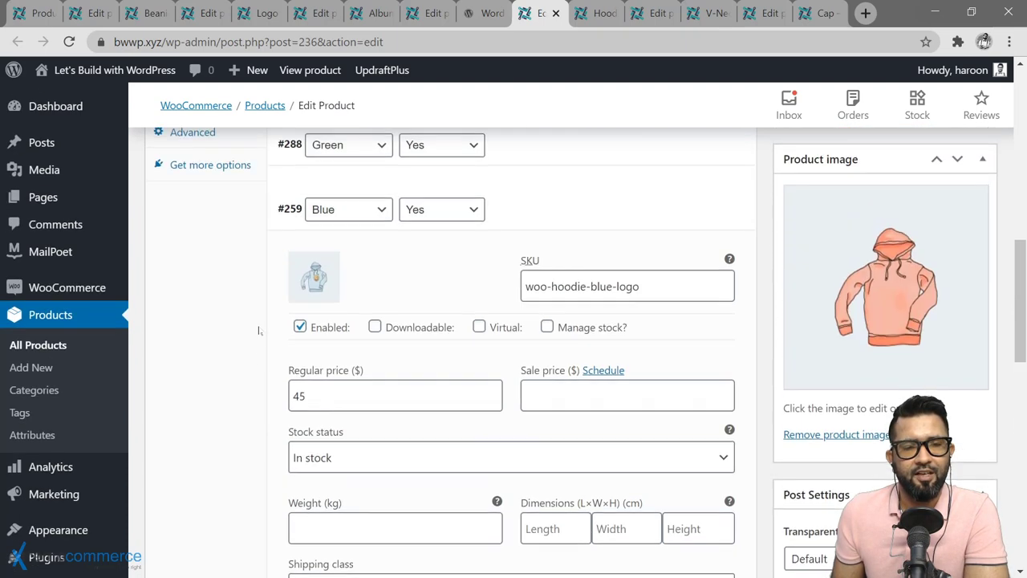
Open the Green variation with Logo Yes and set its SKU to woo-hoodie-green-logo.
scroll(259, 331, up, 2)
click(558, 304)
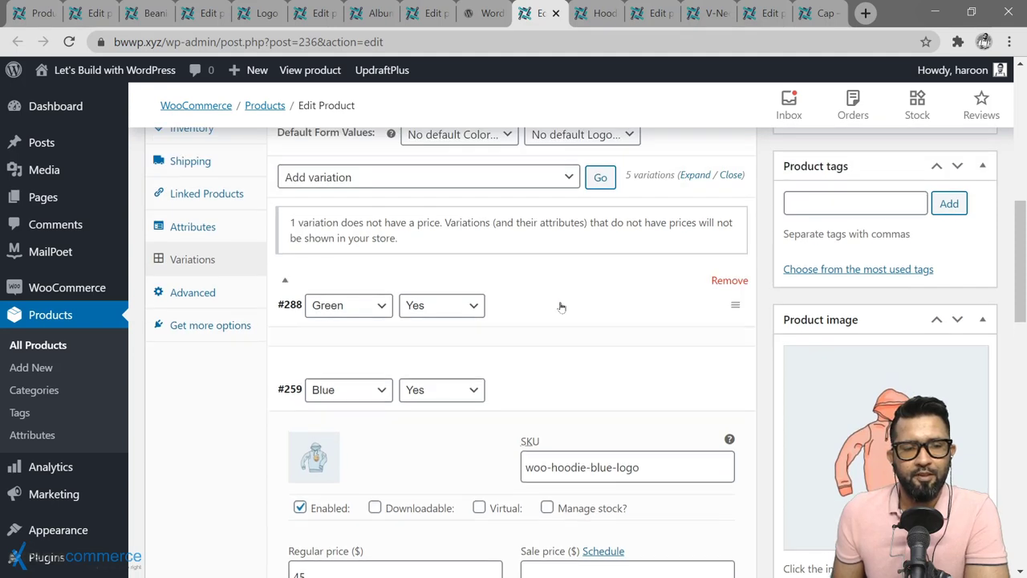
scroll(257, 395, down, 2)
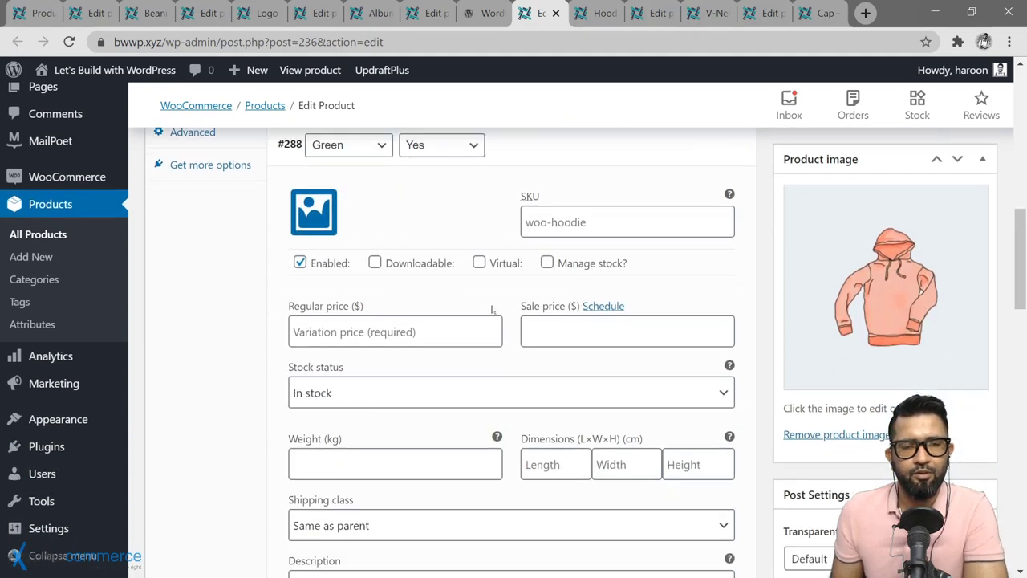
click(525, 223)
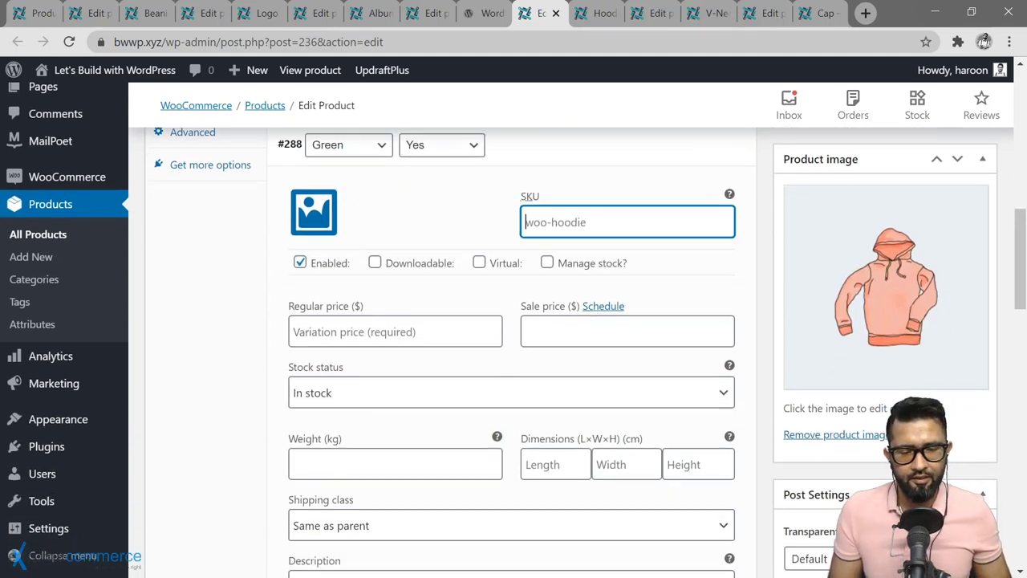
text(woo-h)
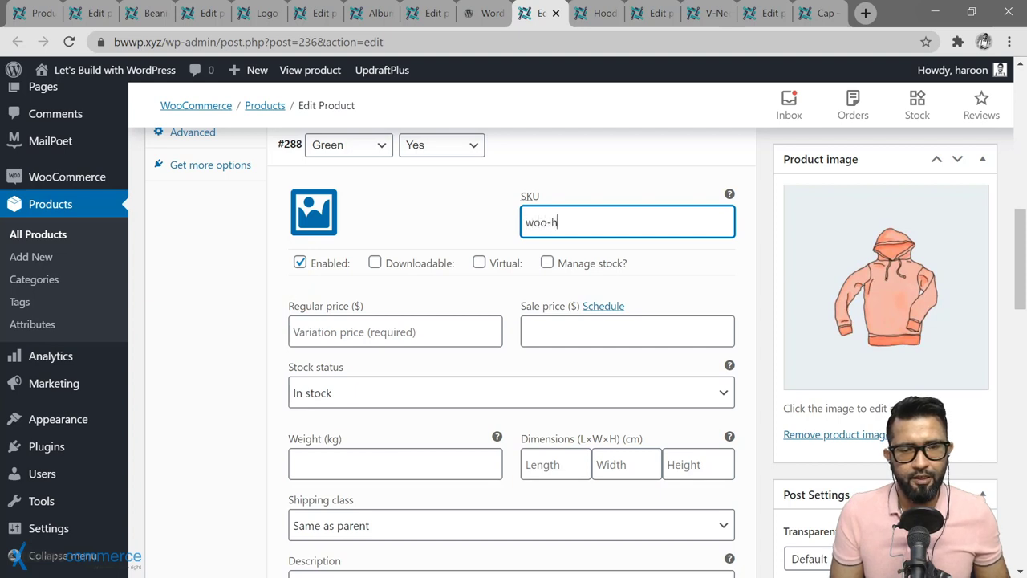
text(oodie-)
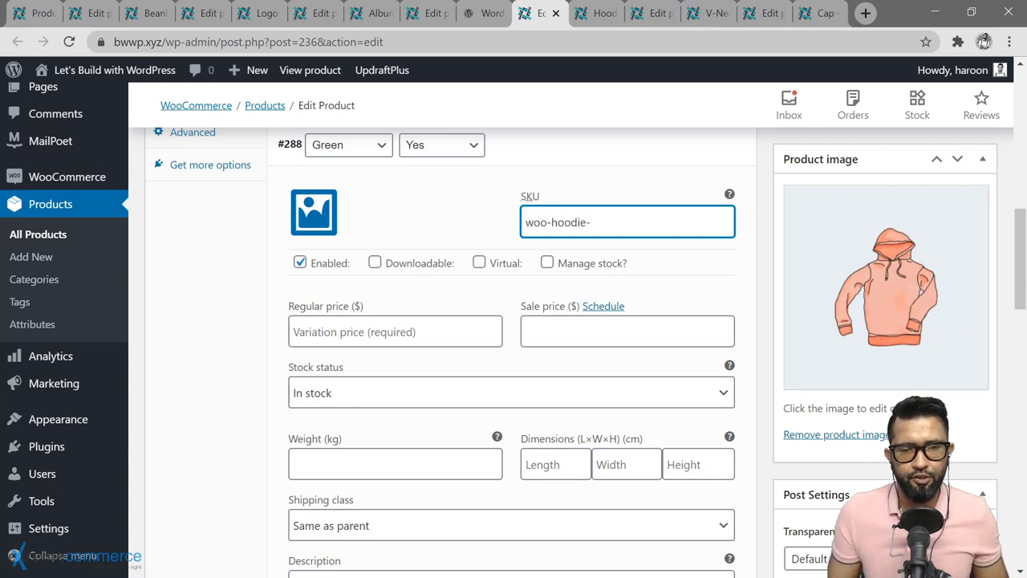
scroll(592, 284, down, 3)
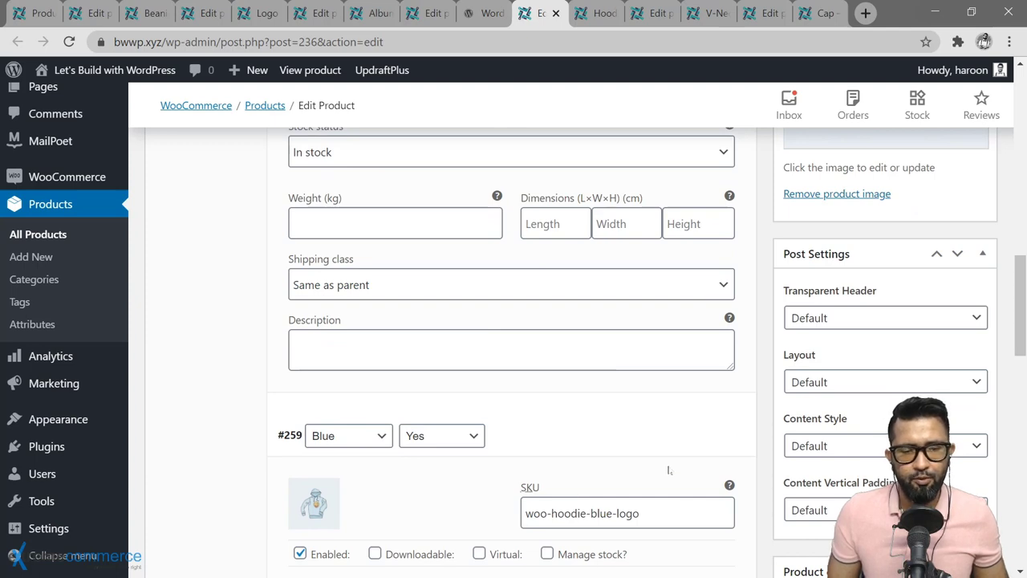
scroll(668, 470, up, 4)
text(green-logo)
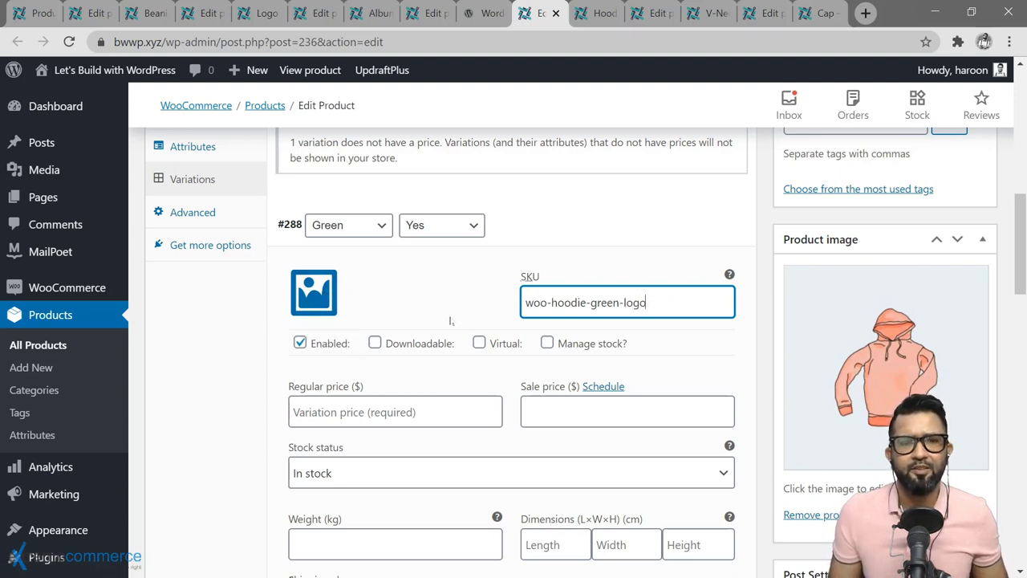
Set the regular price of the Green logo variation to $45.
scroll(451, 314, down, 2)
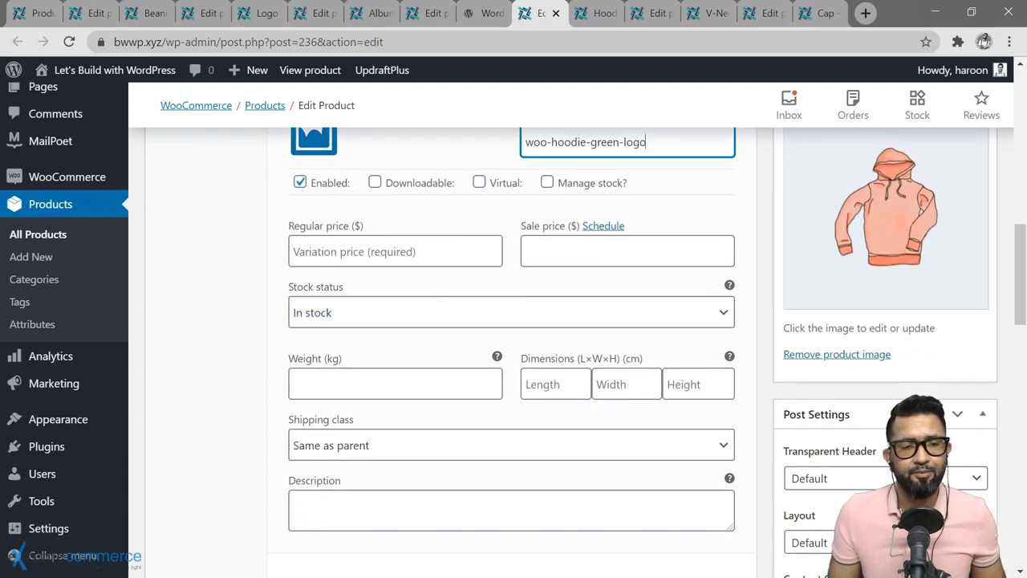
click(394, 251)
scroll(350, 362, up, 1)
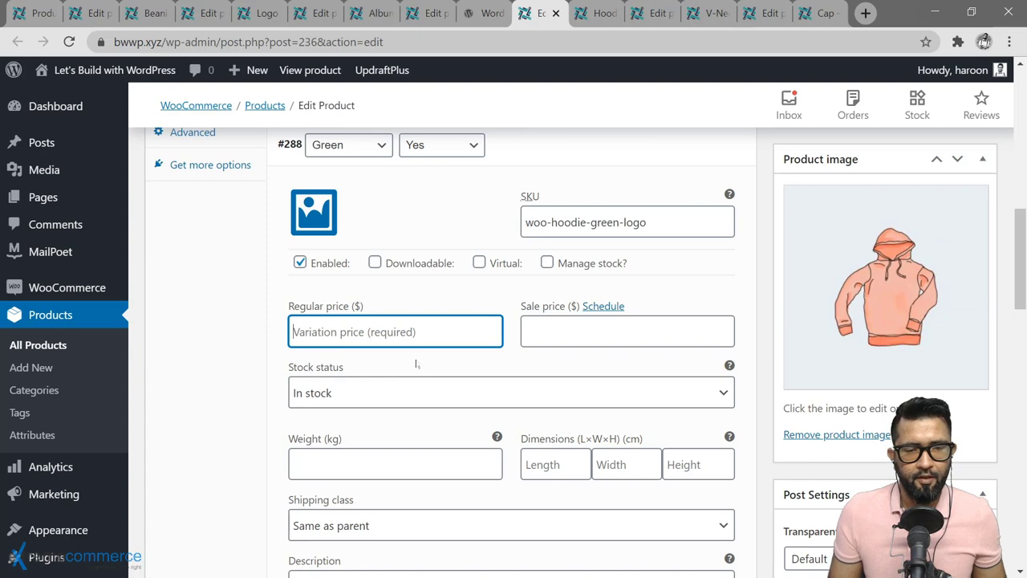
scroll(351, 362, down, 3)
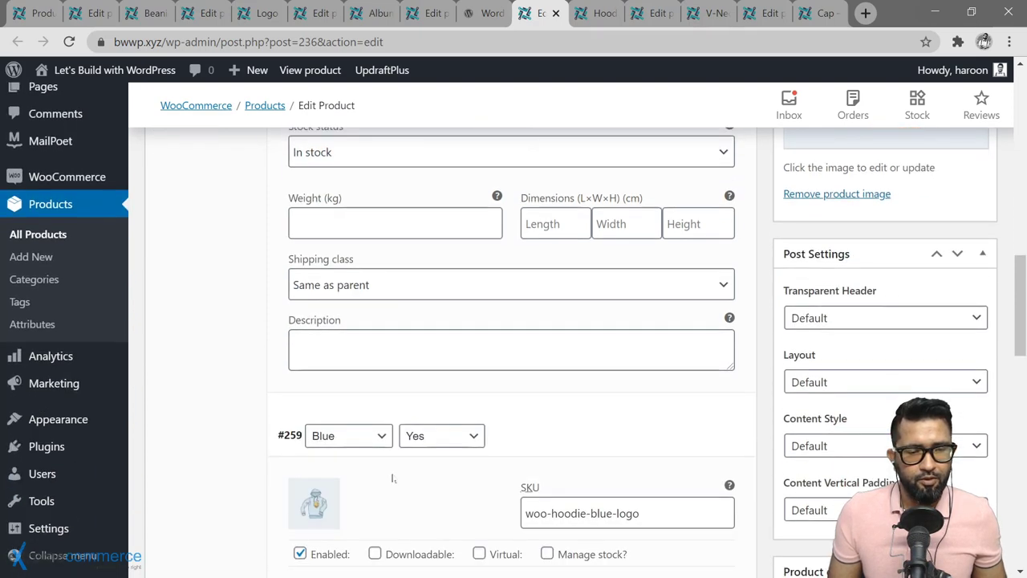
scroll(393, 478, down, 1)
scroll(380, 449, up, 5)
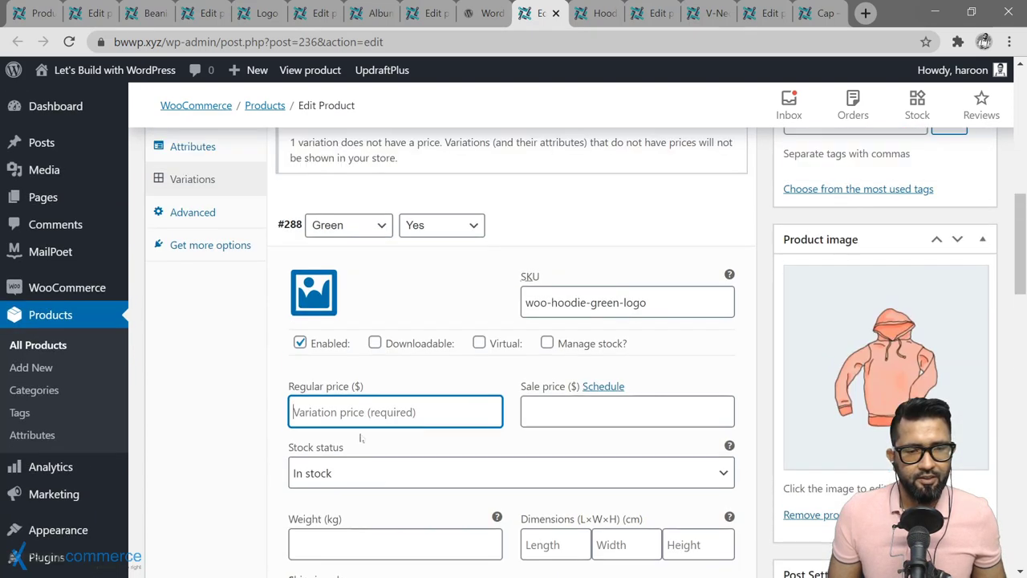
text(45)
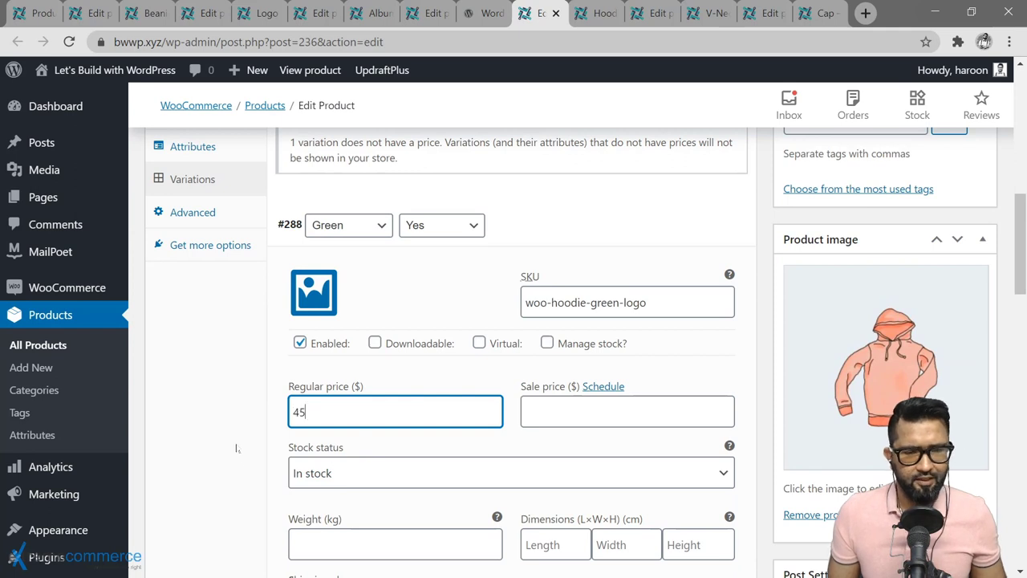
Enter "This is the green version of our hoodie with the logo!" as the Green logo variation's description.
scroll(237, 445, down, 2)
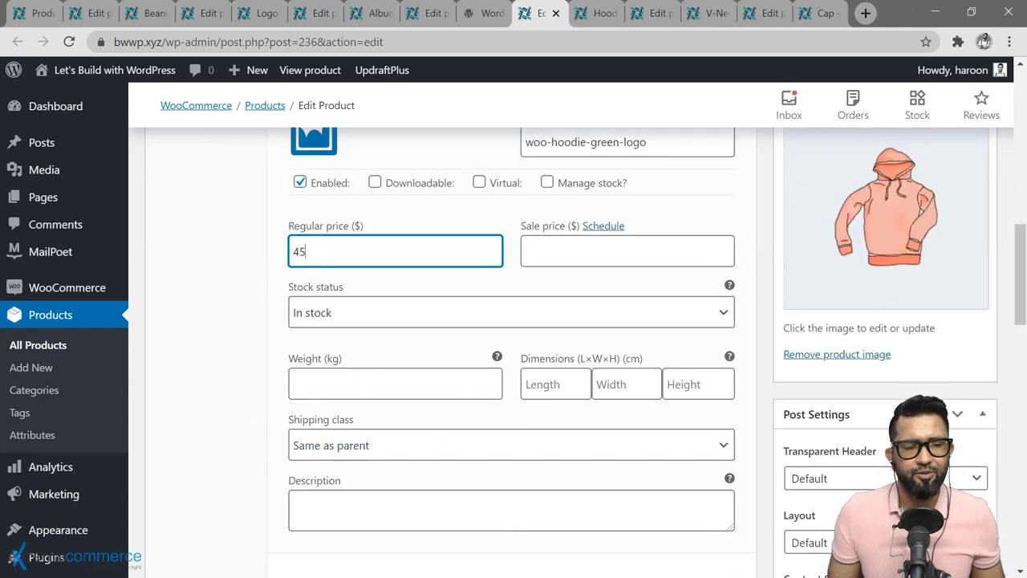
click(294, 503)
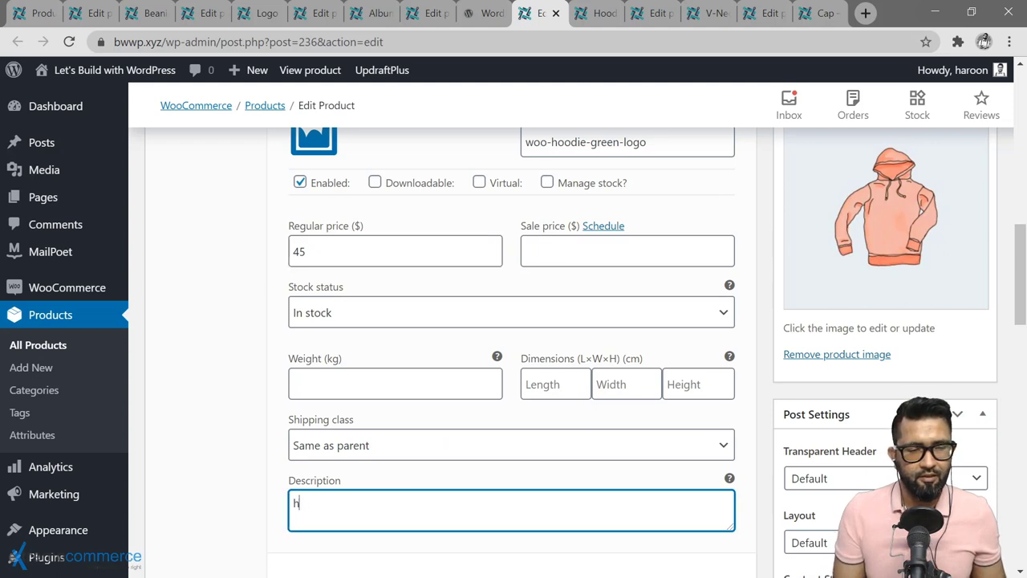
text(This is the green b)
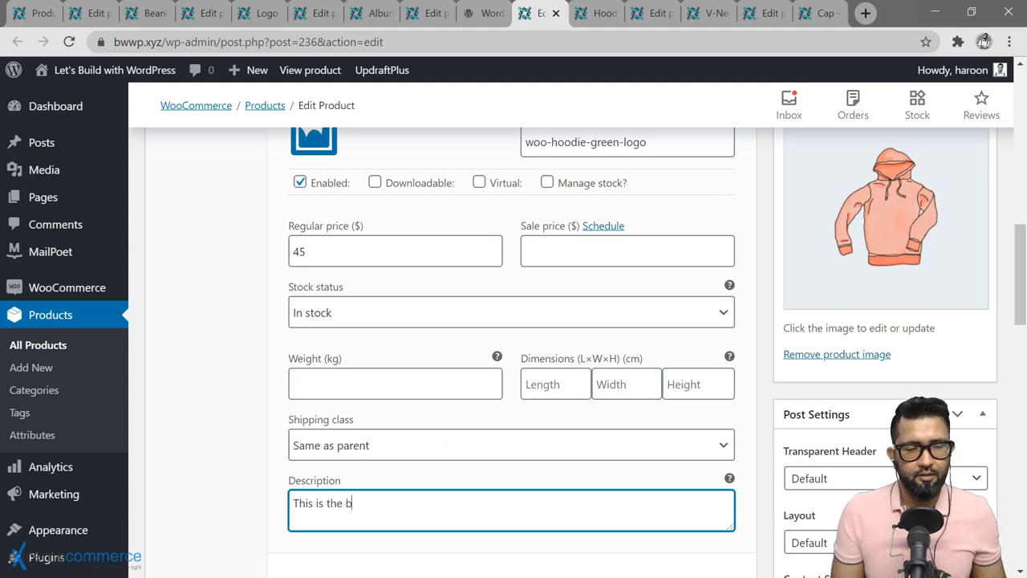
text(e)
key(BackSpace)
key(BackSpace)
text(ve)
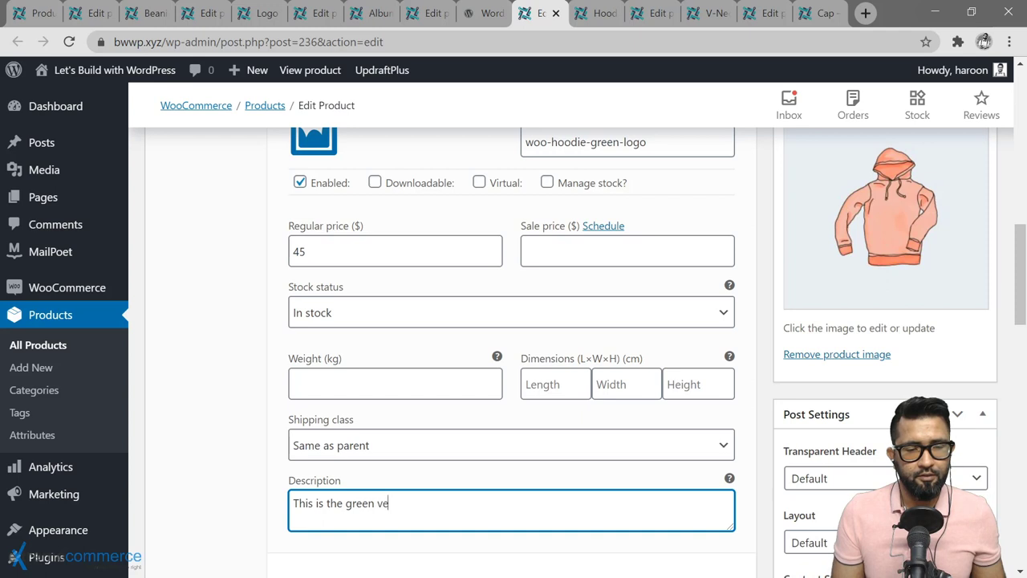
text(rsion of our hood)
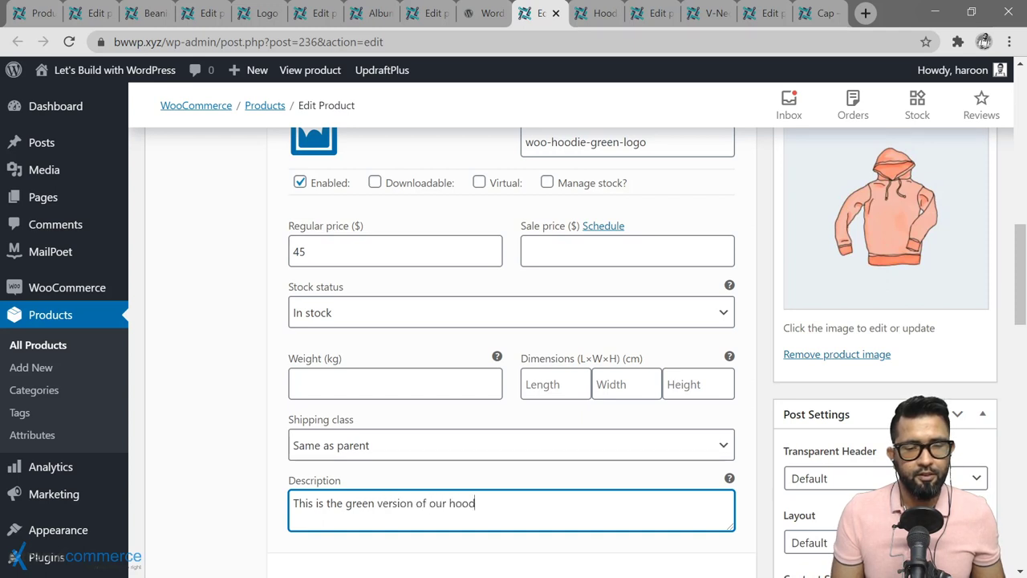
text(ie with the logo!)
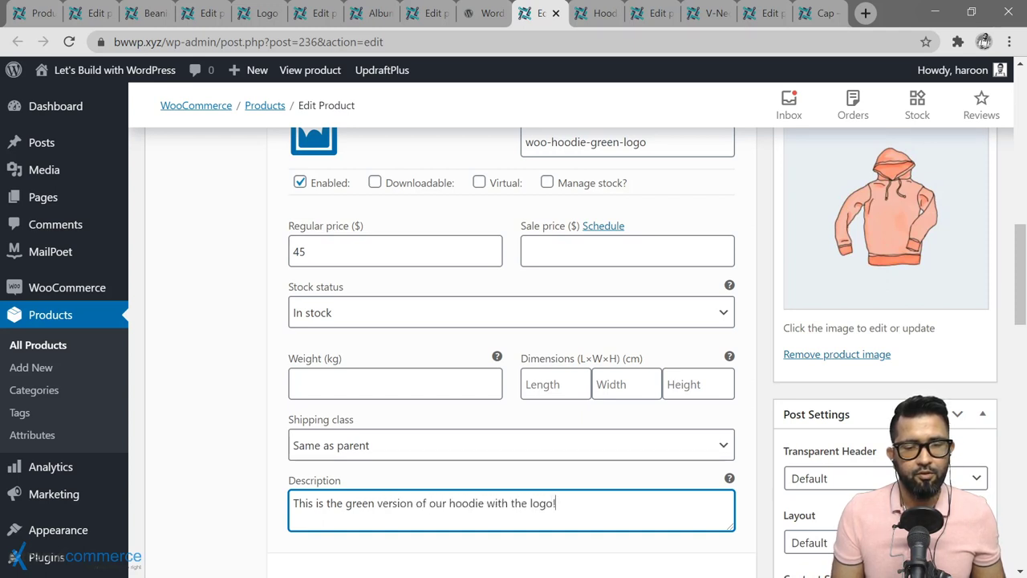
Update the Hoodie product to save the edited variation details.
scroll(245, 321, down, 4)
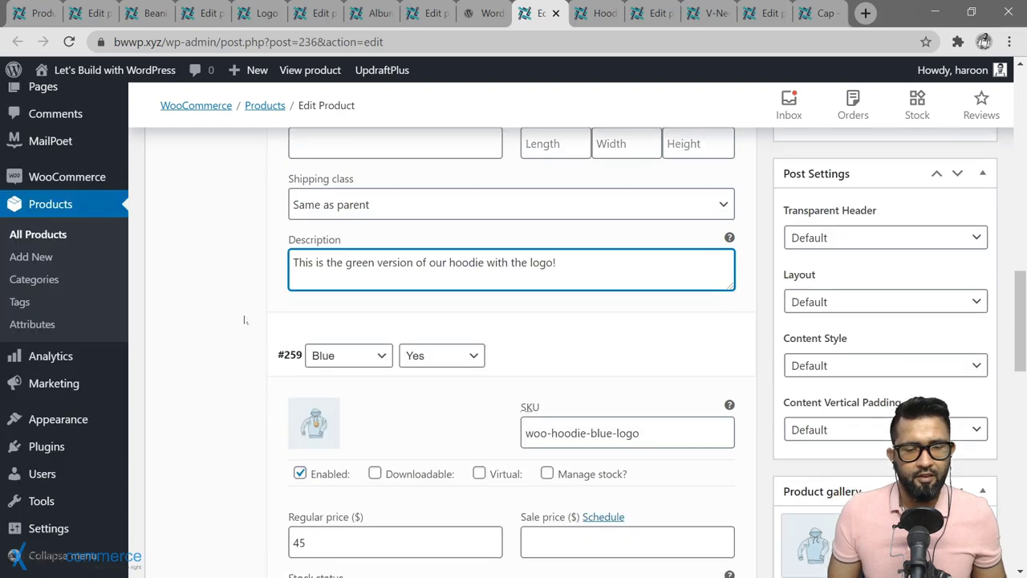
scroll(245, 320, up, 5)
scroll(541, 347, up, 10)
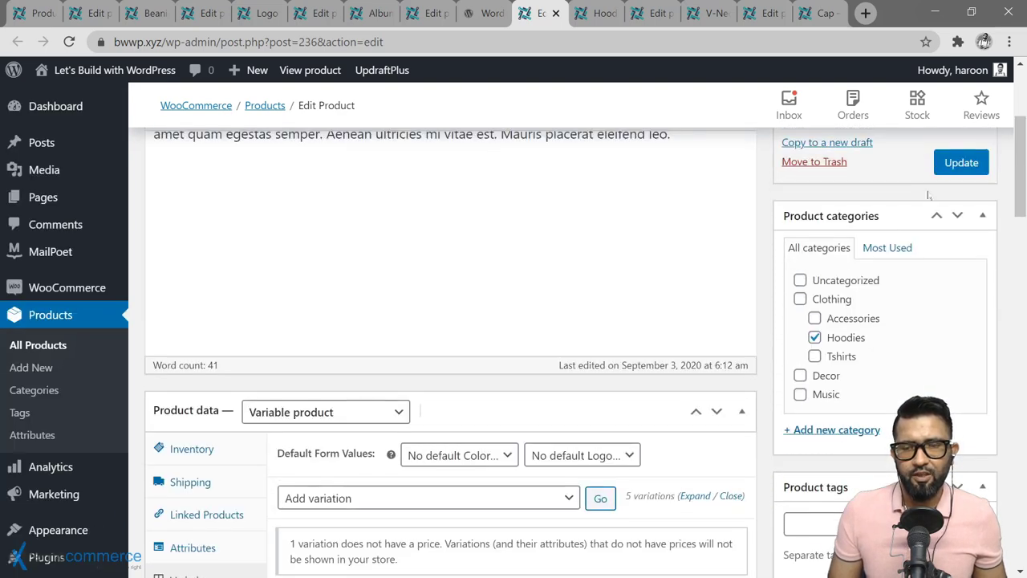
click(961, 162)
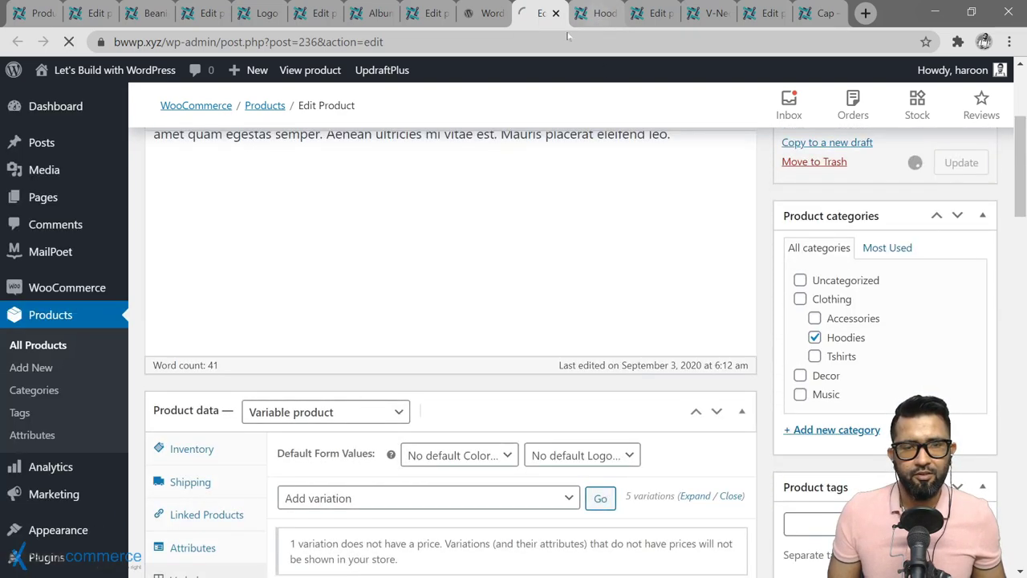
Reload the live Hoodie product page and select the Green color with Logo set to Yes.
click(598, 13)
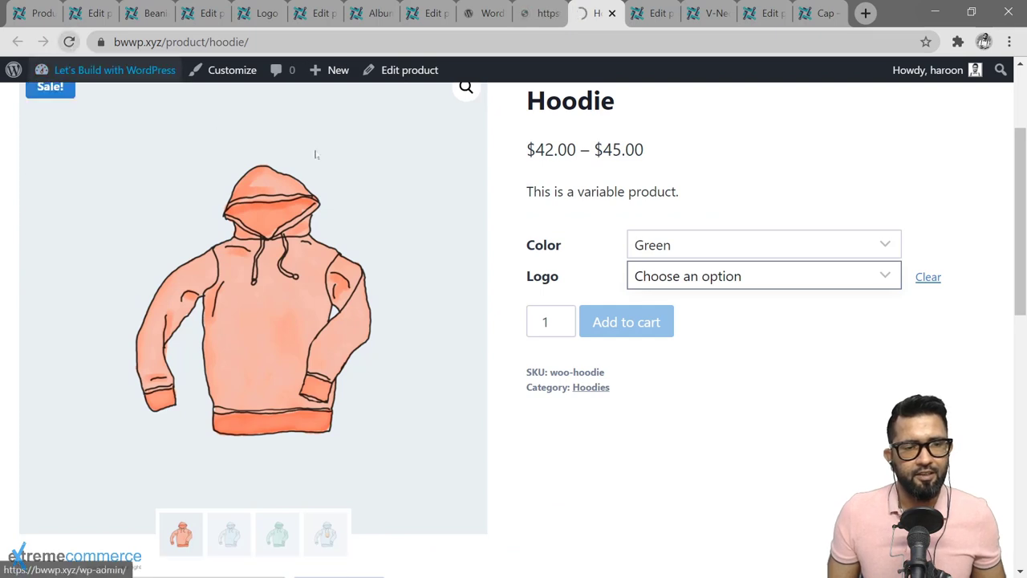
key(F5)
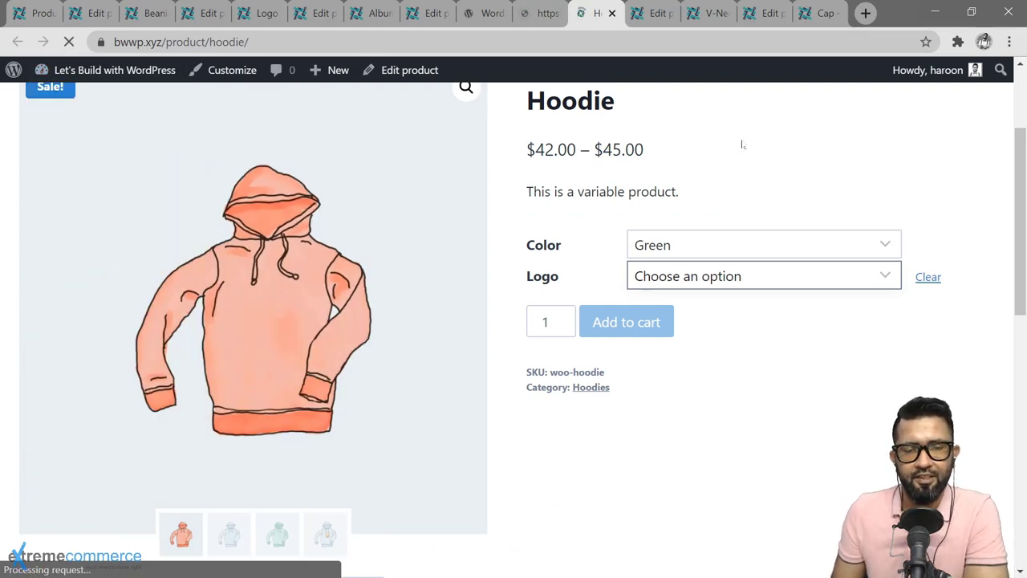
click(777, 243)
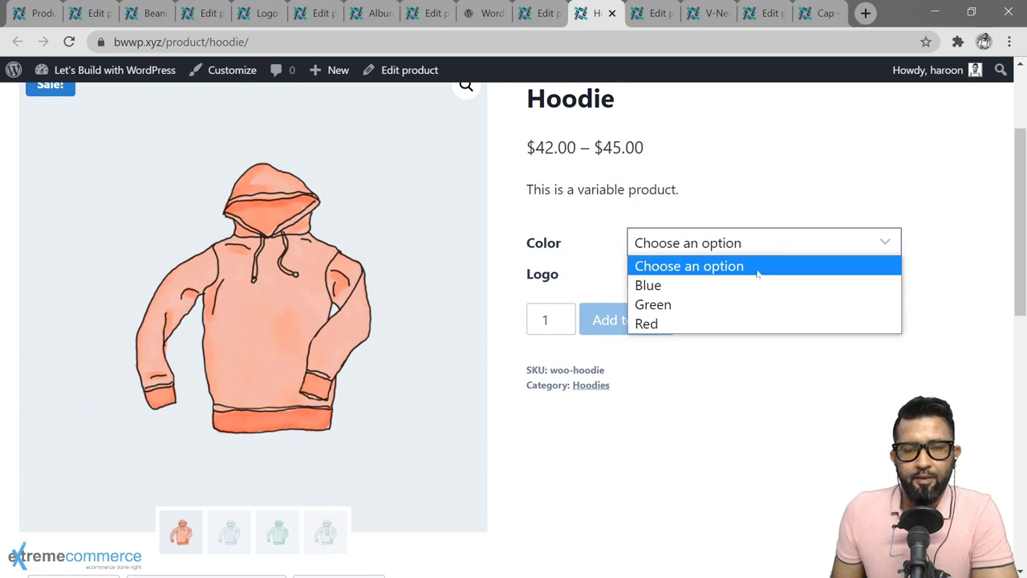
click(726, 308)
click(768, 274)
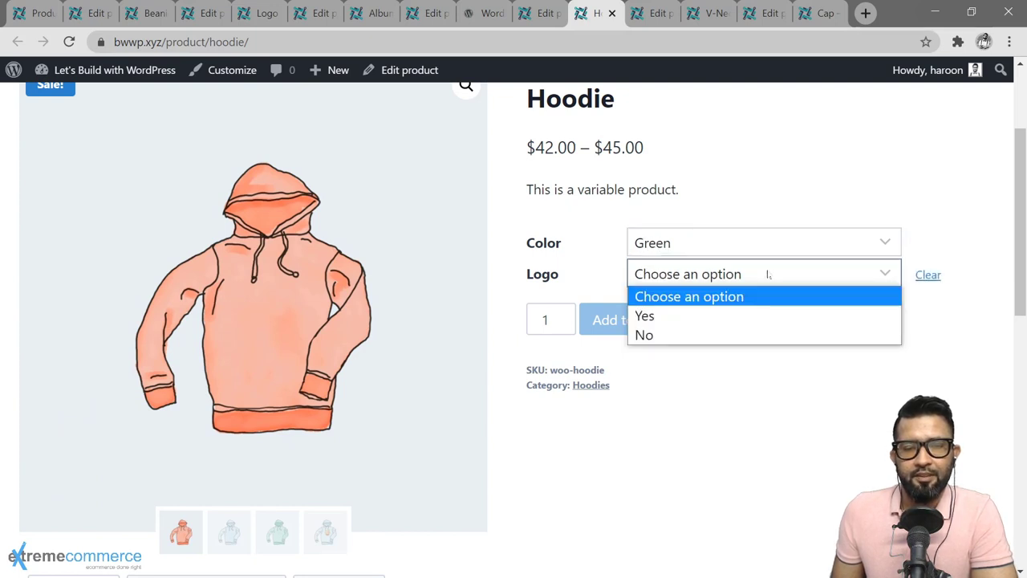
click(693, 316)
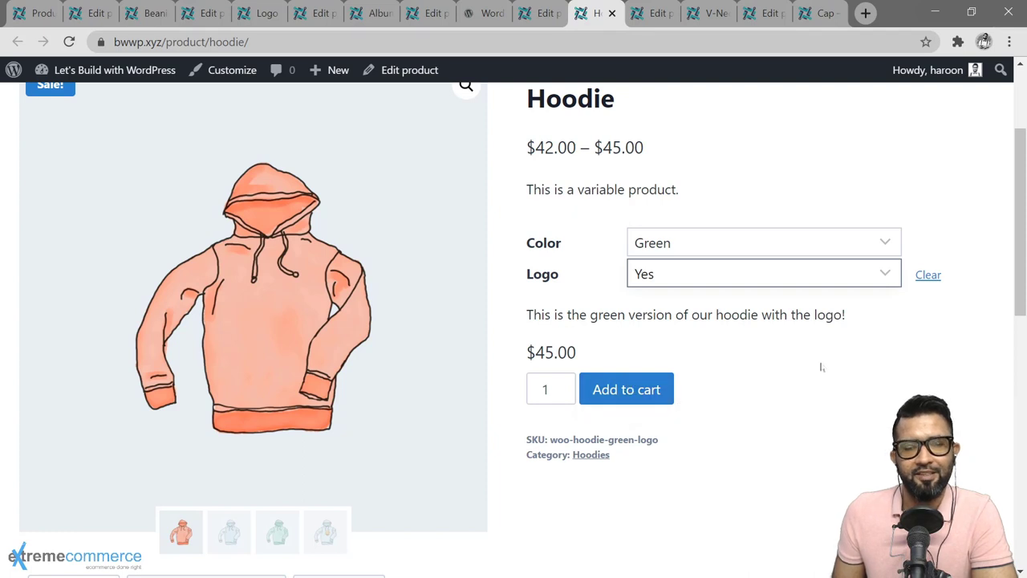
Review the Hoodie page's images and variation details, and compare them with the product gallery in the product editor.
scroll(499, 264, up, 2)
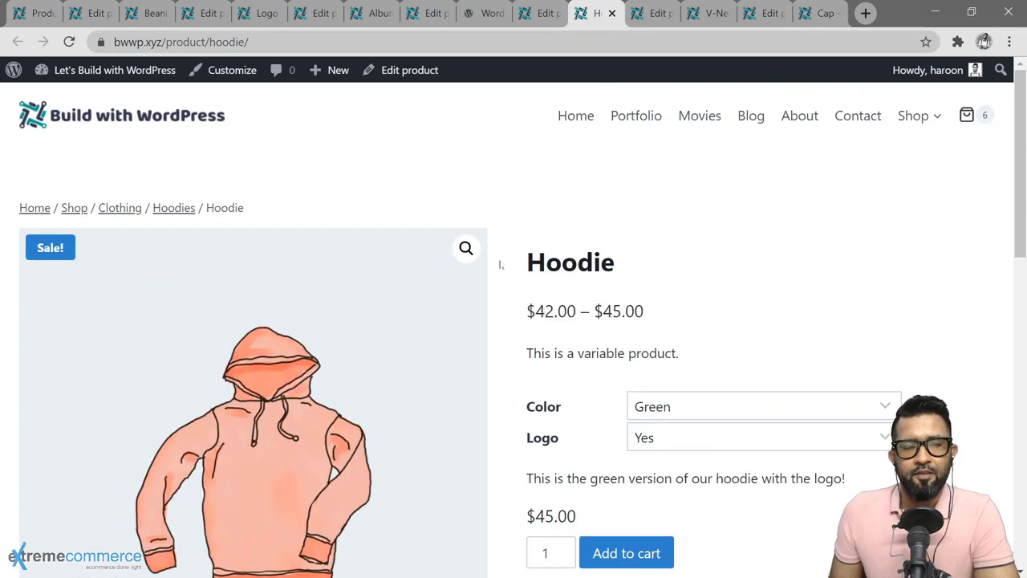
scroll(500, 265, down, 1)
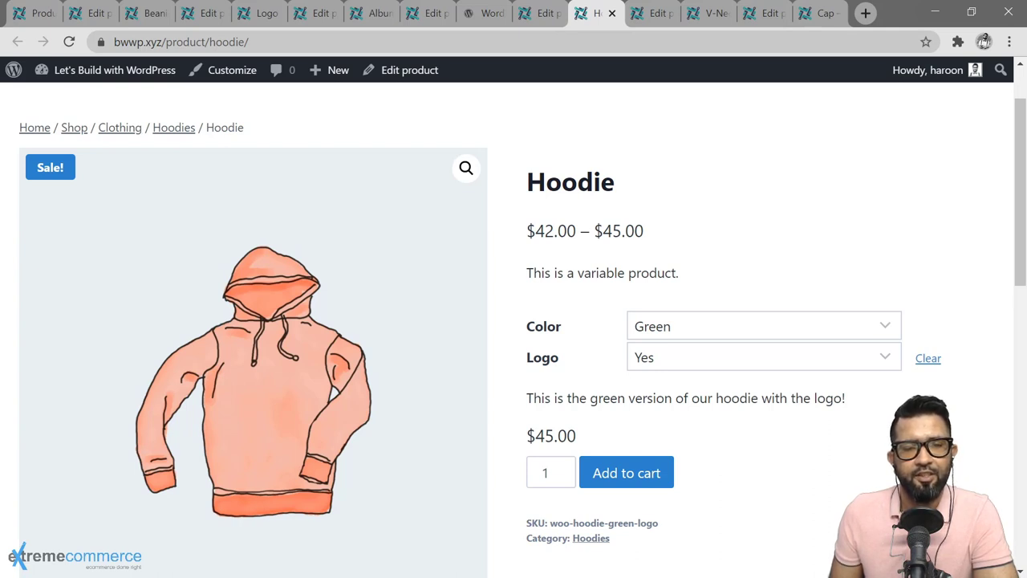
scroll(271, 361, up, 1)
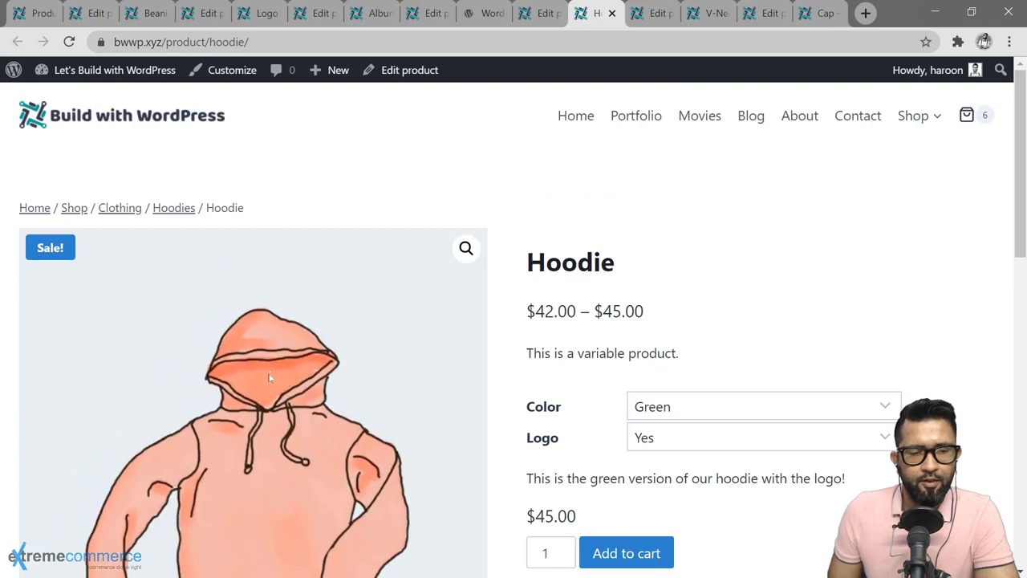
scroll(271, 361, down, 2)
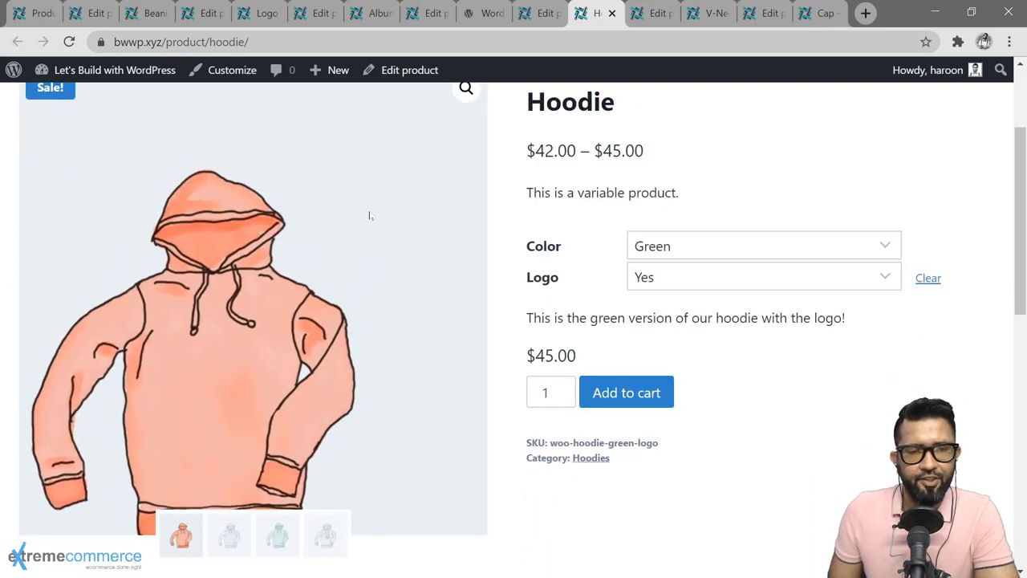
scroll(300, 403, down, 2)
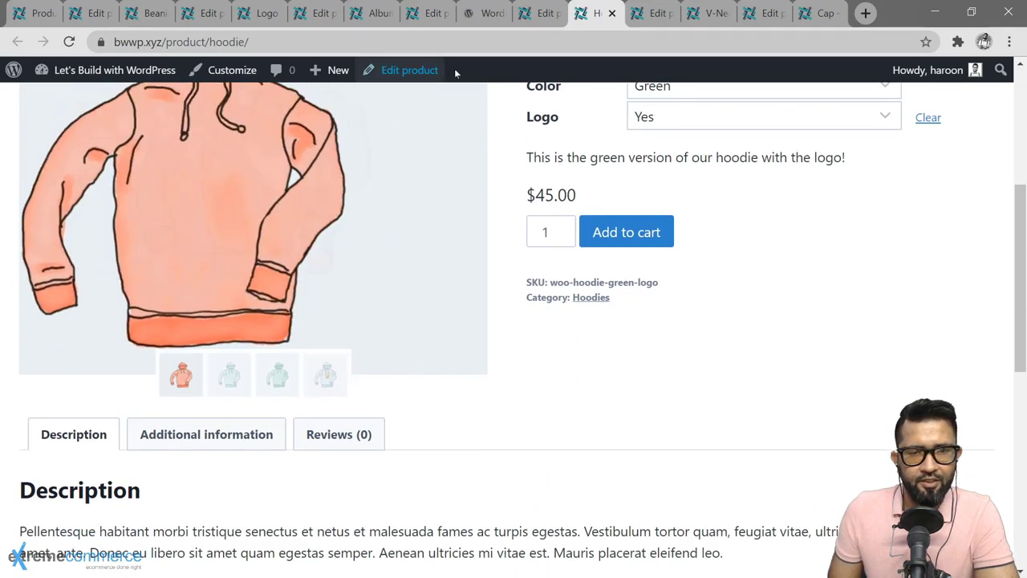
click(539, 12)
scroll(910, 315, down, 15)
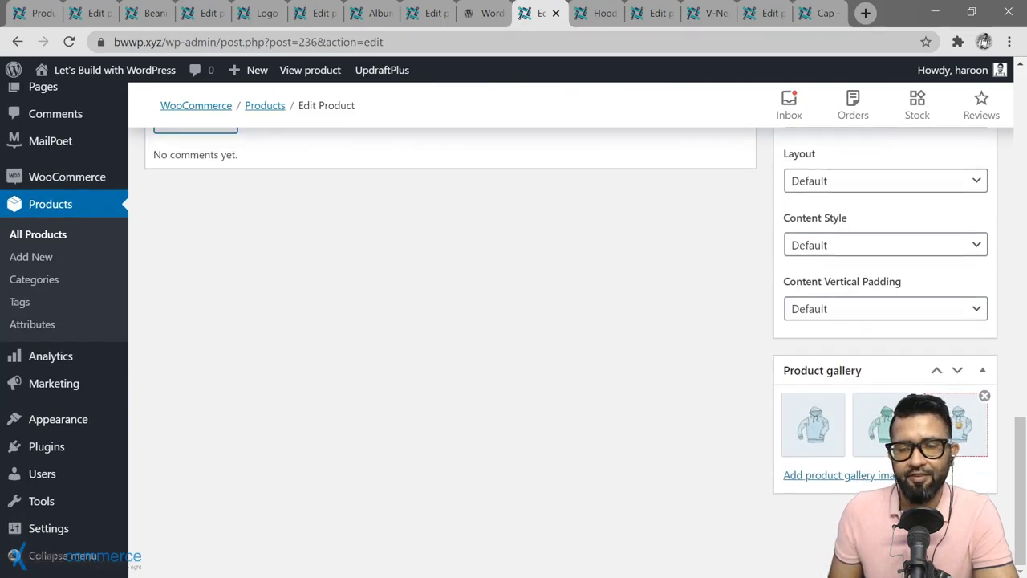
Compare the Hoodie's short description with its editor field, and locate the Green logo variation's description on the product page.
click(592, 14)
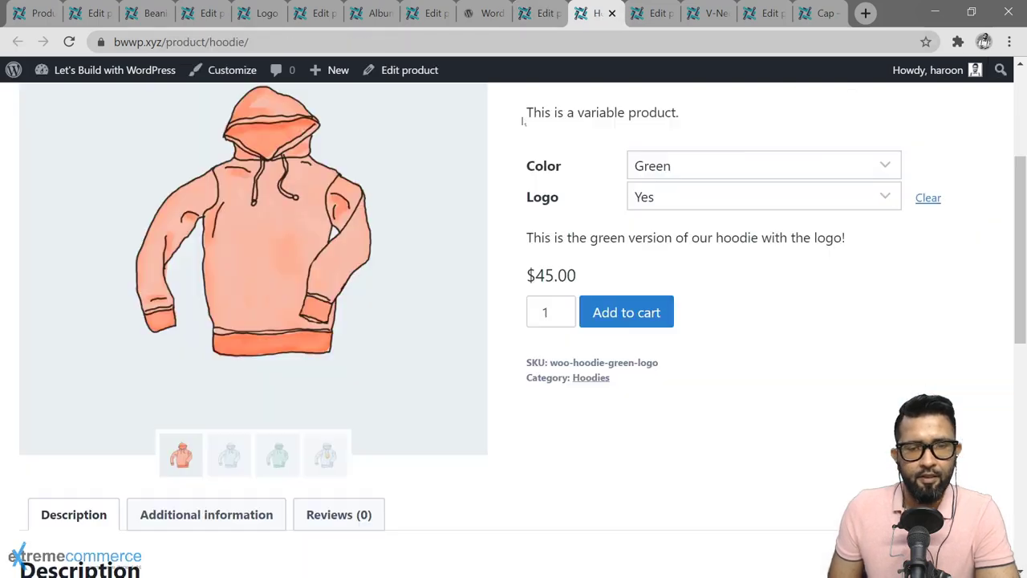
drag(525, 112, 682, 112)
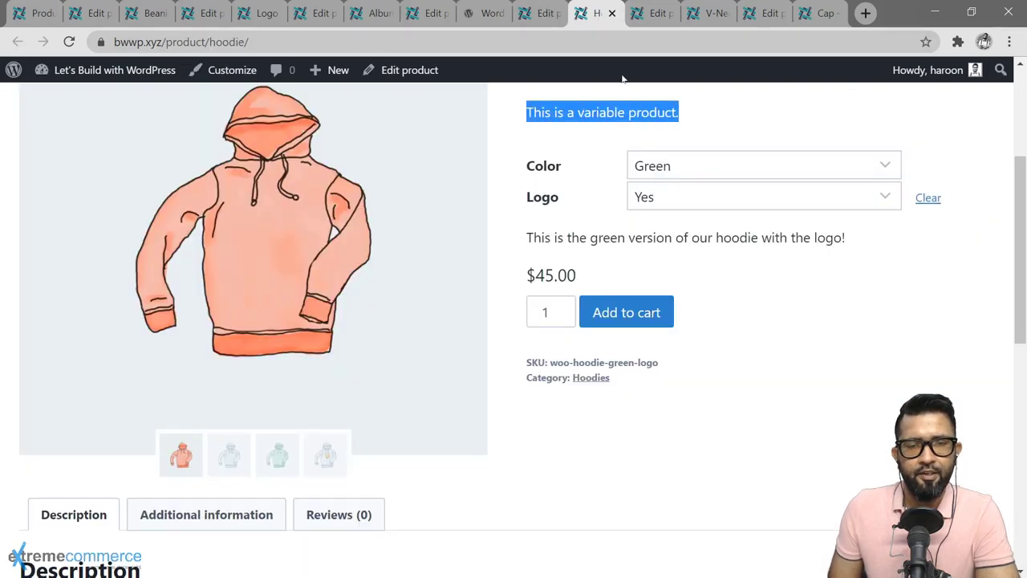
click(541, 13)
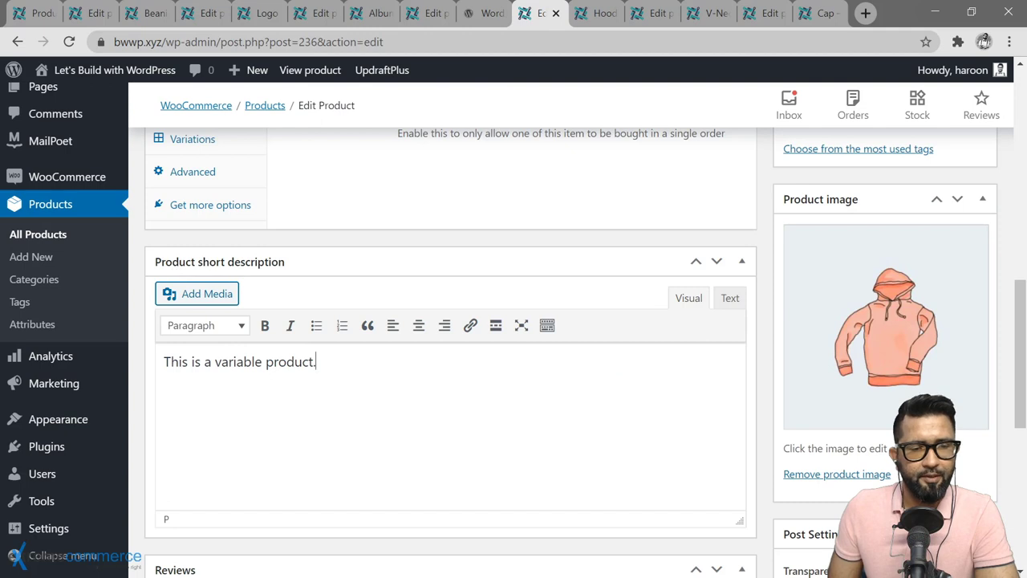
click(597, 14)
click(528, 248)
drag(527, 247, 847, 241)
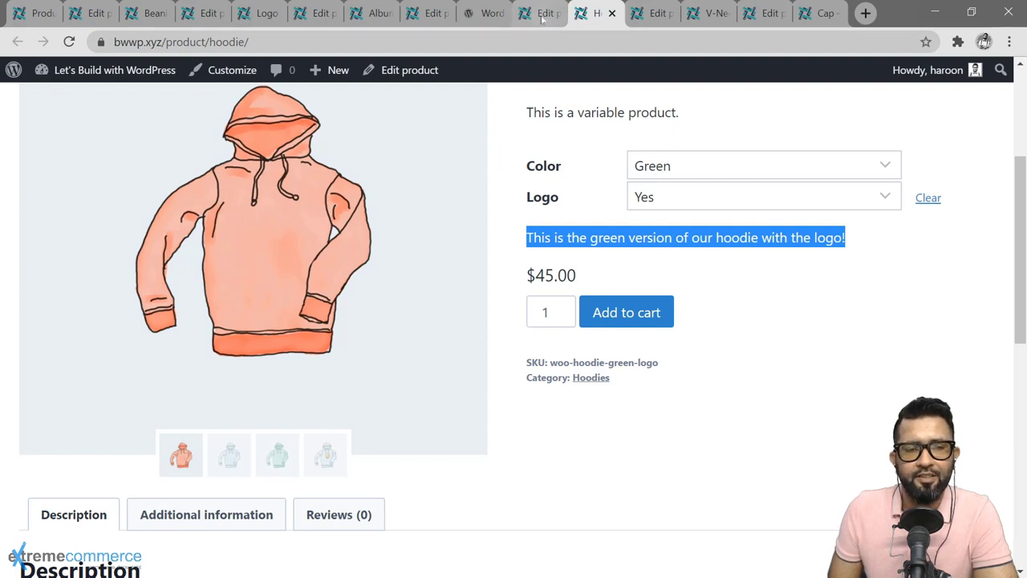
scroll(571, 450, down, 3)
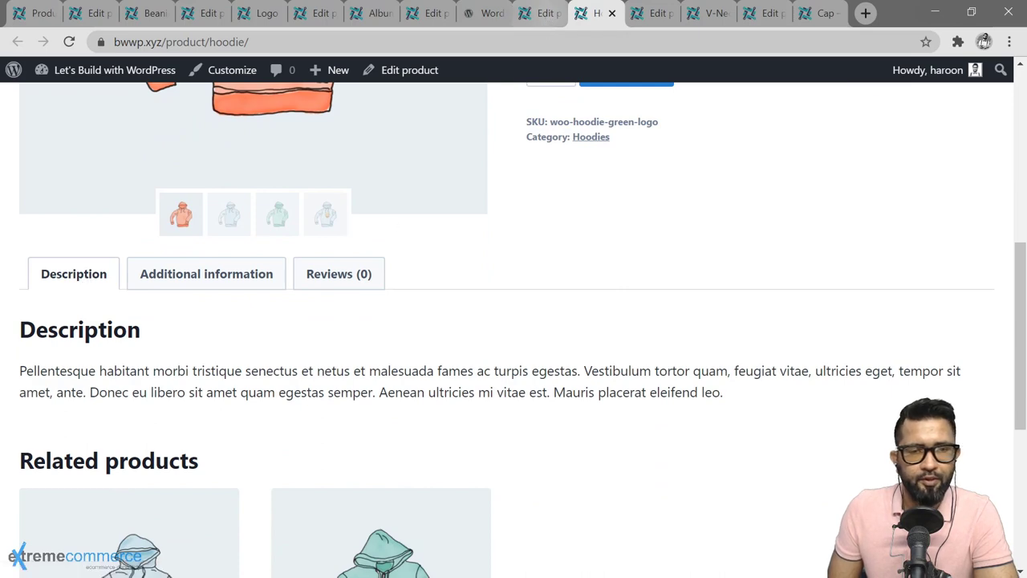
Compare the Hoodie's title and long description in the product editor with those on the live product page.
click(542, 13)
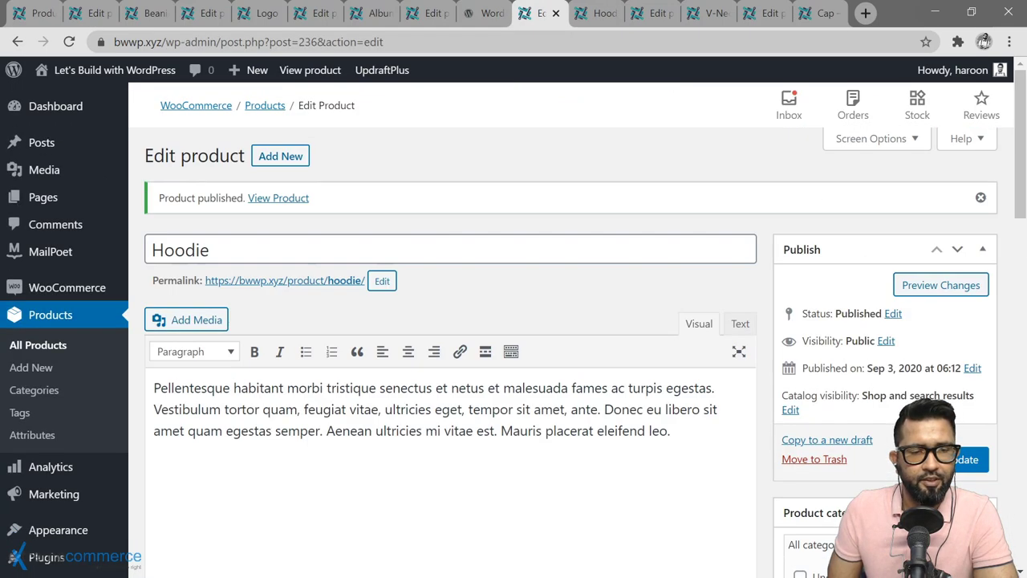
click(598, 12)
drag(525, 183, 622, 189)
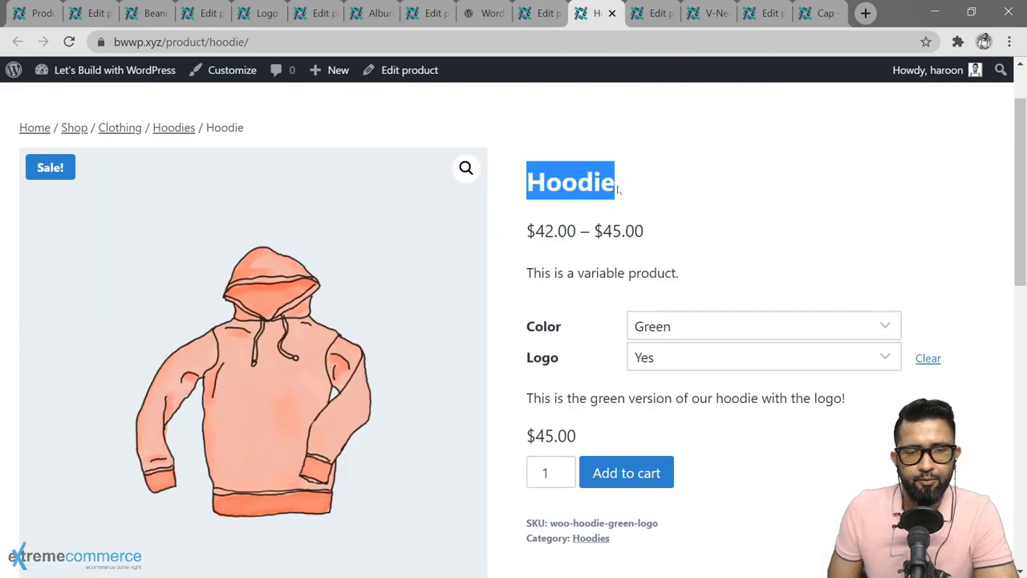
click(542, 13)
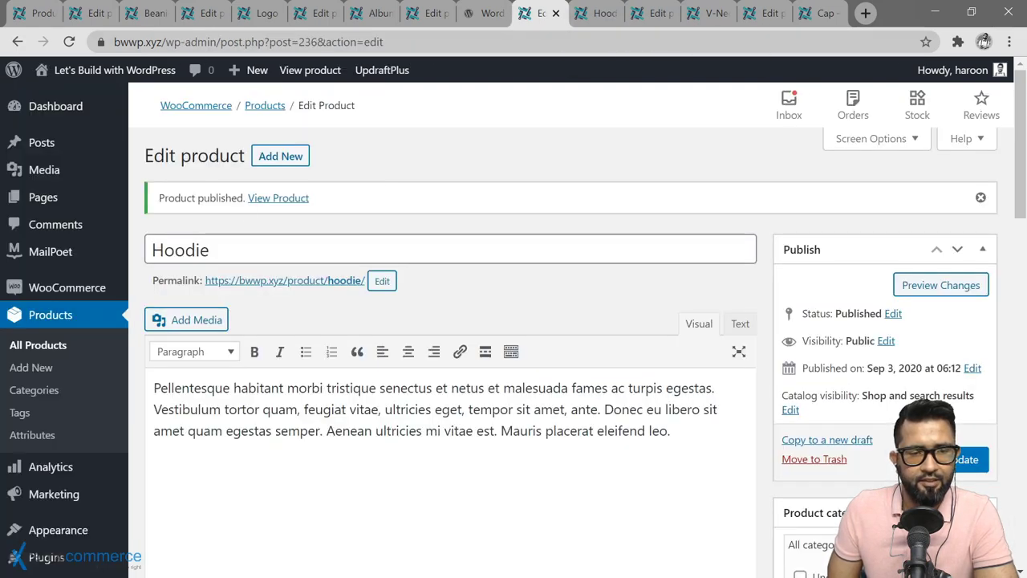
click(594, 13)
scroll(557, 331, down, 6)
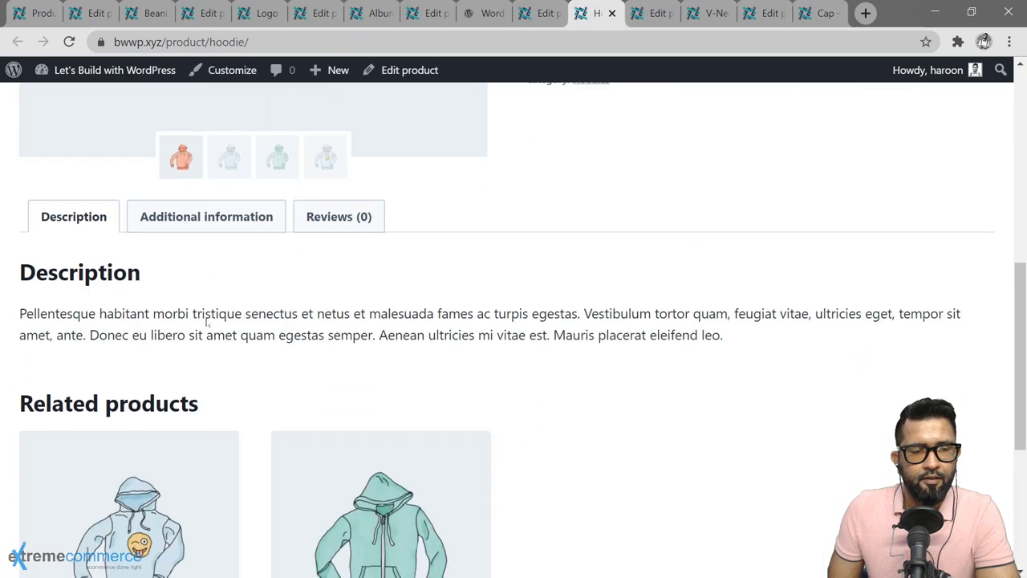
View the Hoodie's additional information and its reviews section on the product page.
click(202, 220)
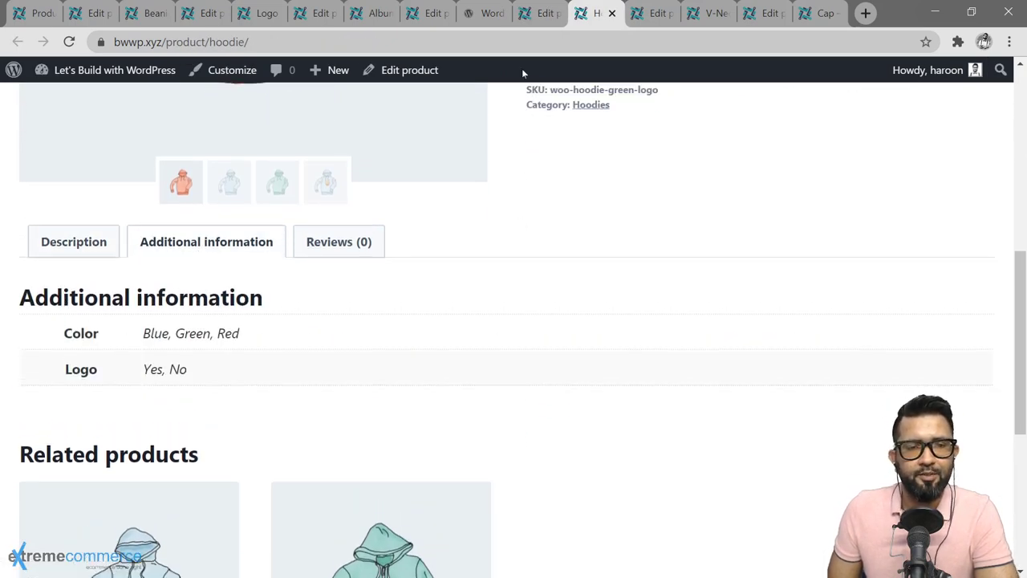
click(339, 241)
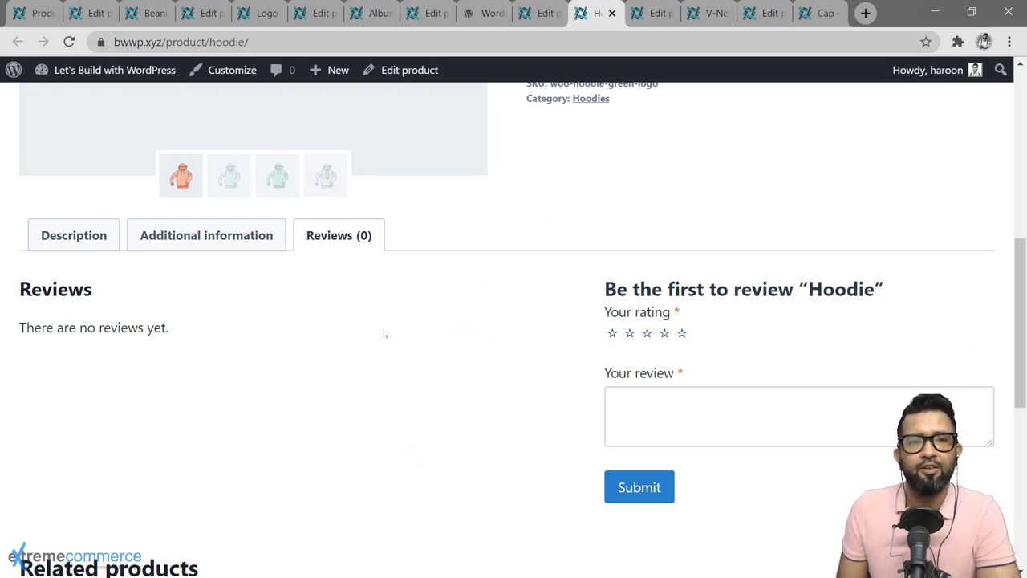
Examine the related products shown beneath the Hoodie's details, down to the page footer.
scroll(383, 333, down, 1)
scroll(383, 333, down, 4)
scroll(488, 344, up, 2)
scroll(527, 351, down, 2)
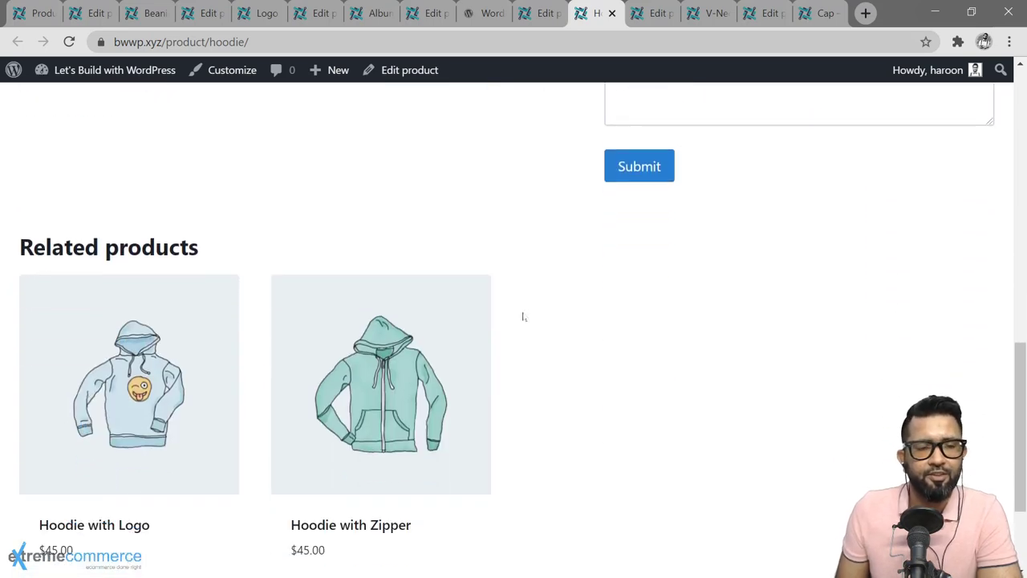
scroll(522, 317, down, 1)
scroll(522, 317, down, 1)
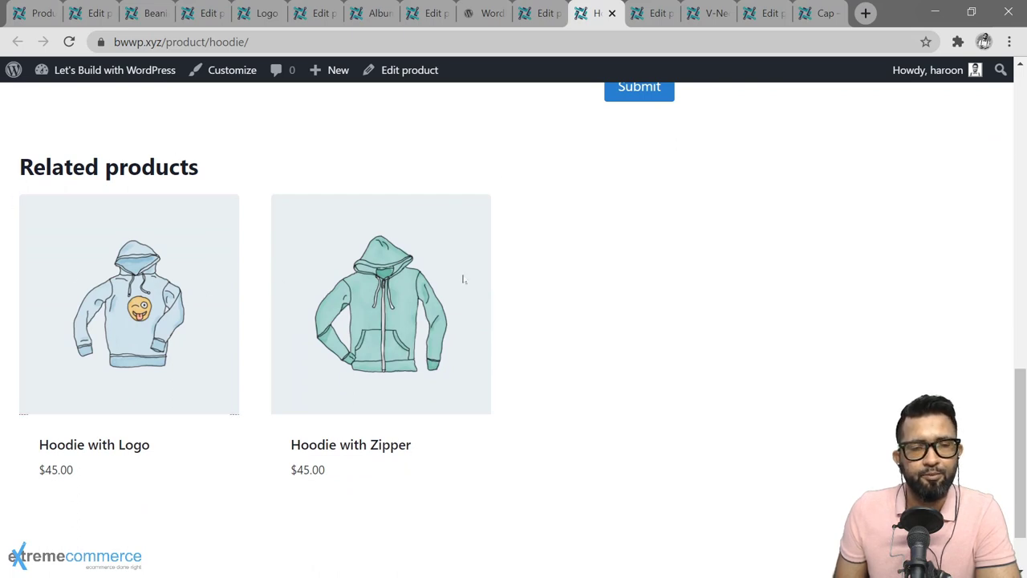
scroll(570, 300, down, 2)
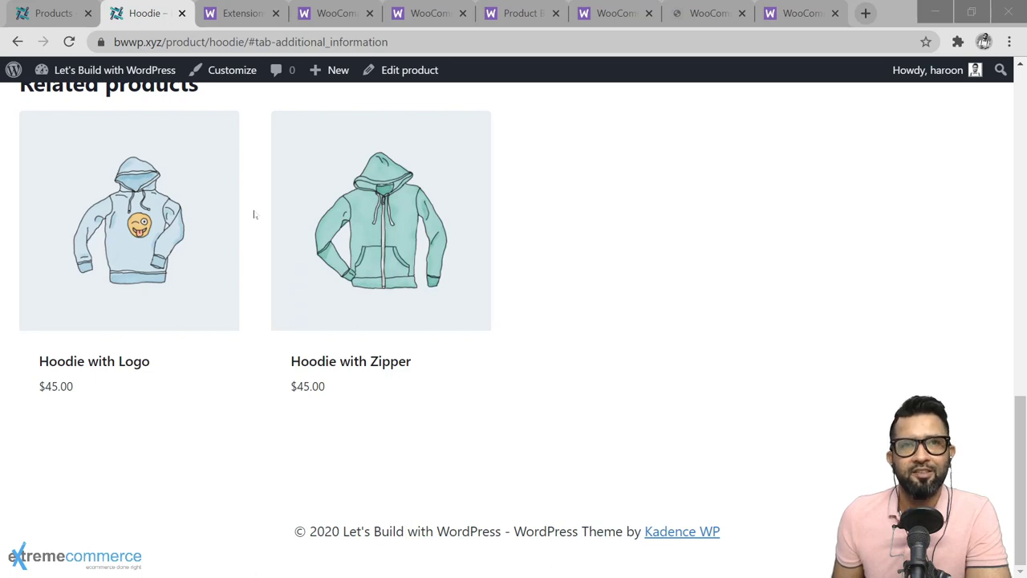
Switch to the WooCommerce Extensions Store page.
click(233, 15)
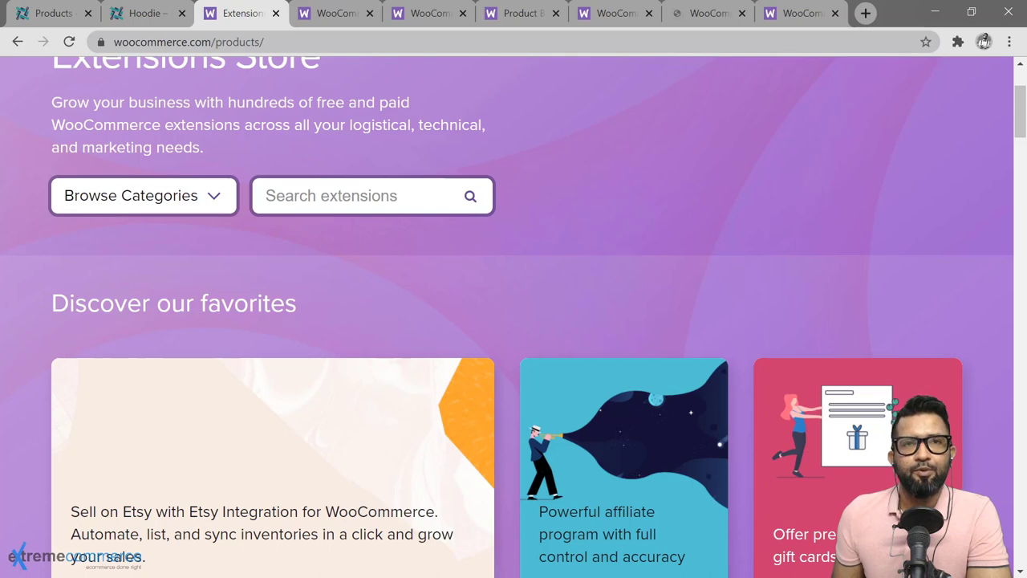